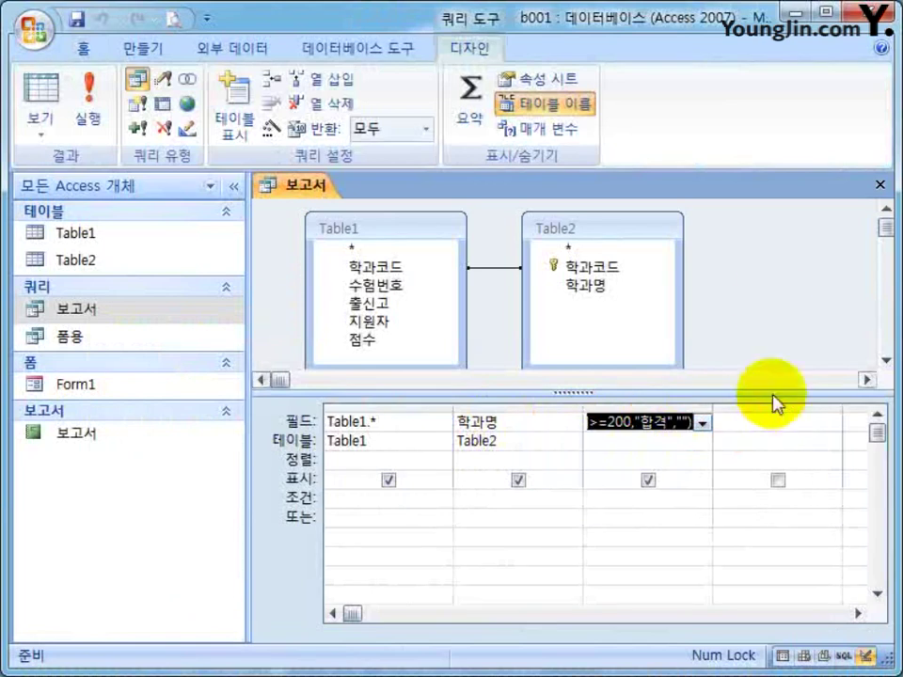
# - Close the 보고서 query, open the 폼용 query in design view to examine its criteria, and close it again
pyautogui.click(881, 185)
pyautogui.click(111, 334)
pyautogui.rightClick(111, 335)
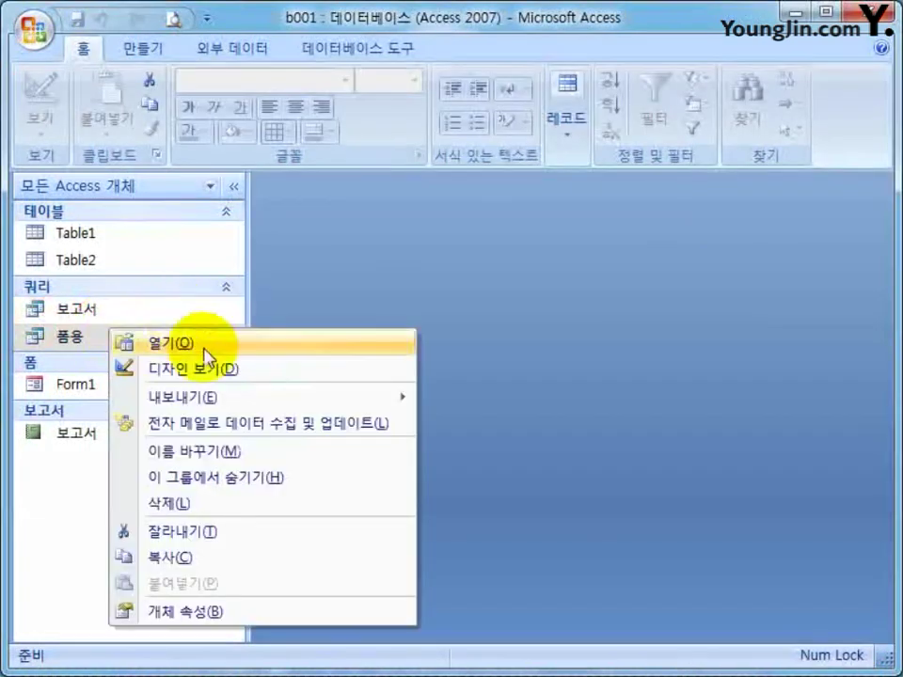
pyautogui.click(202, 369)
pyautogui.click(736, 510)
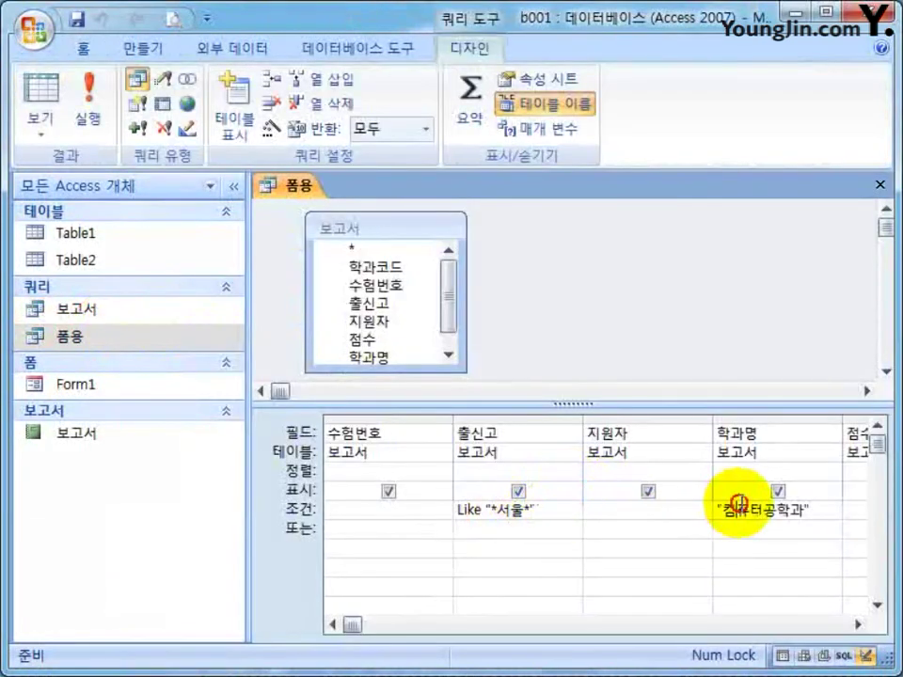
pyautogui.click(880, 185)
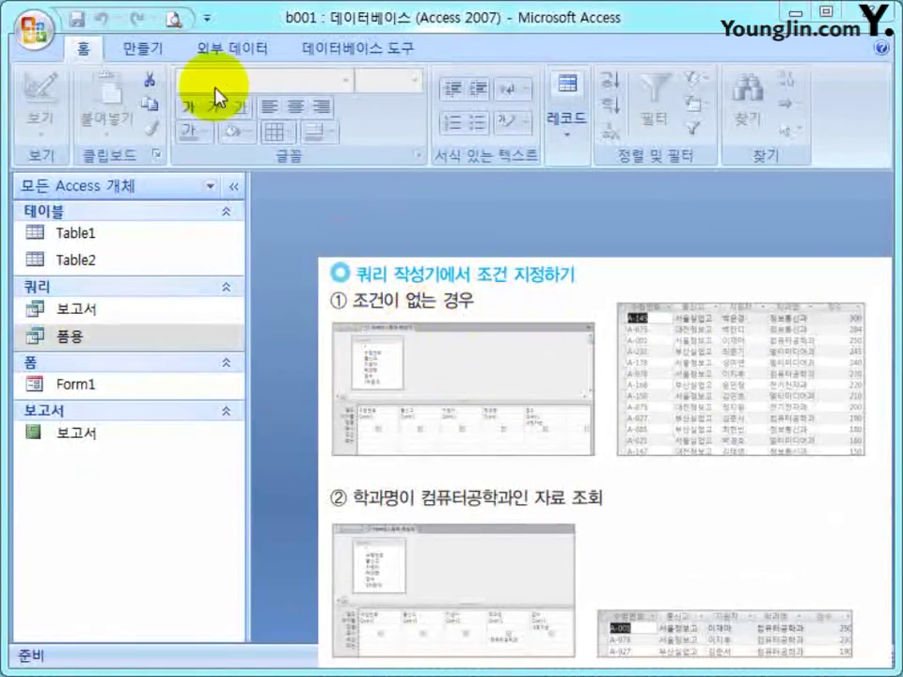
# - Create a new query in design view with the 보고서 query as its source
pyautogui.click(262, 97)
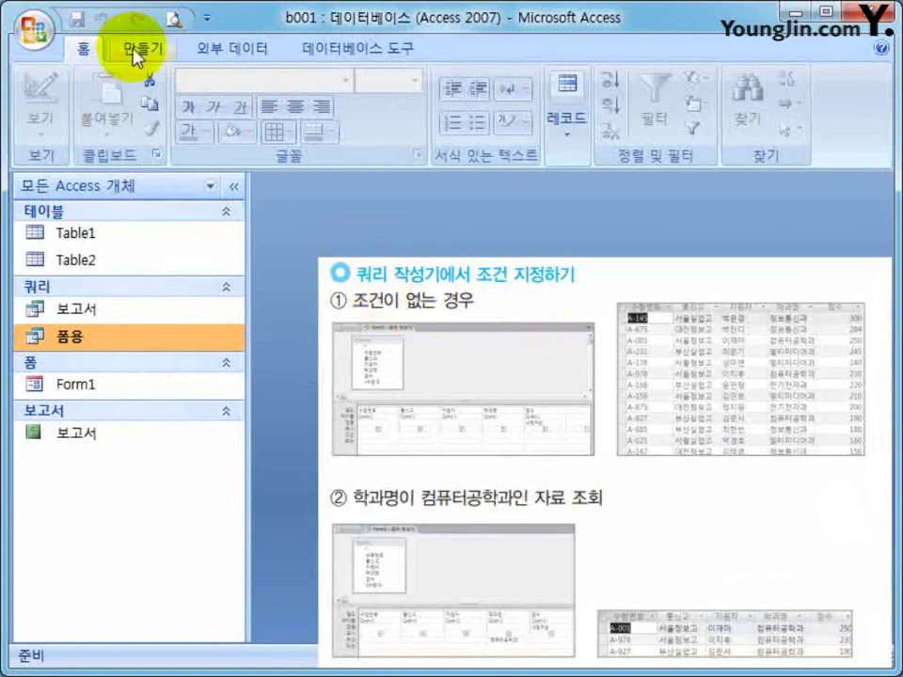
pyautogui.click(141, 52)
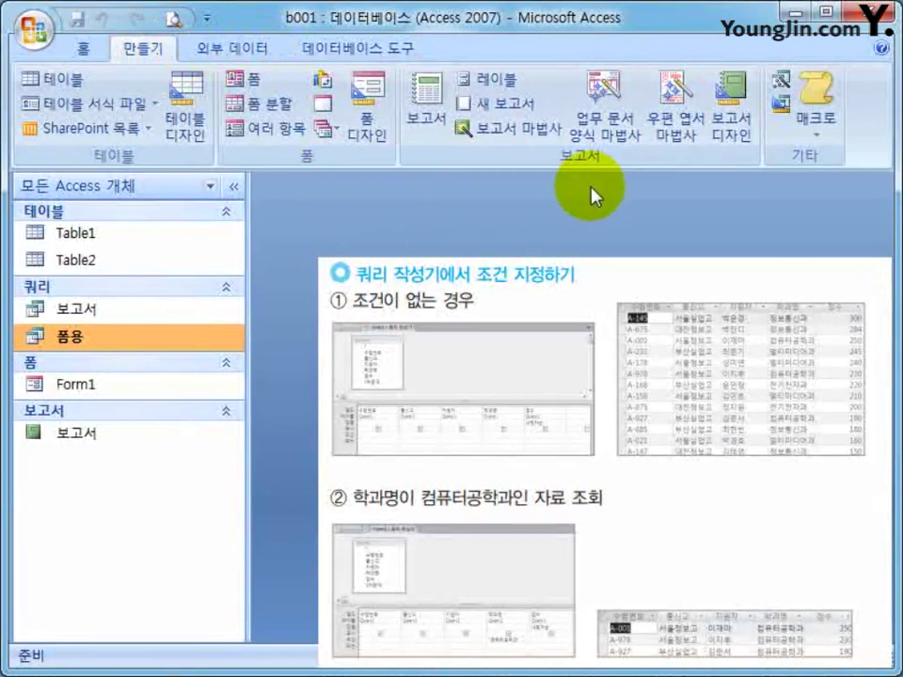
pyautogui.click(782, 104)
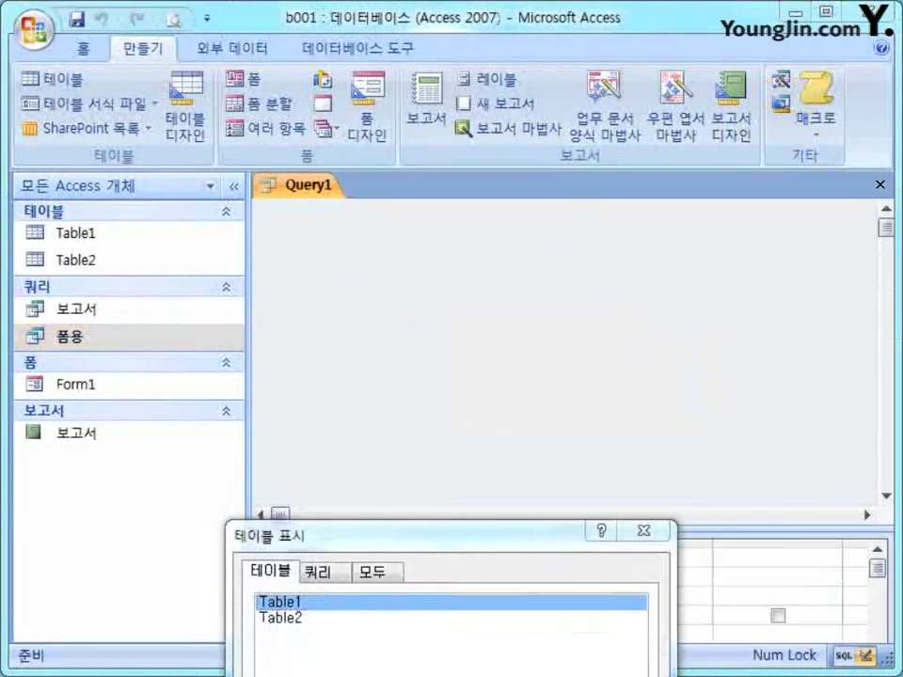
pyautogui.moveTo(423, 534); pyautogui.dragTo(479, 314)
pyautogui.click(368, 352)
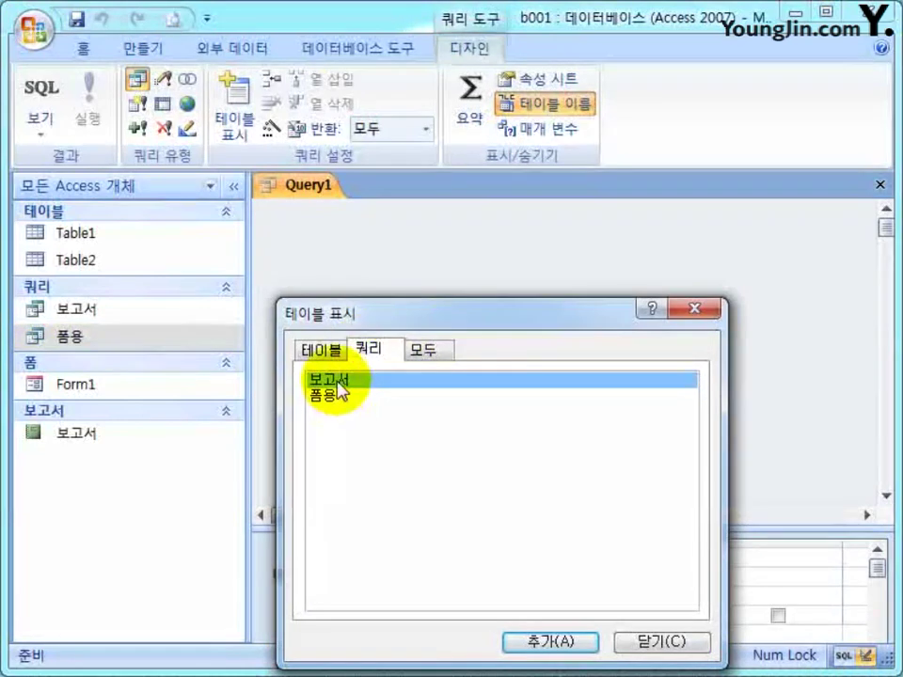
pyautogui.doubleClick(341, 381)
pyautogui.click(663, 643)
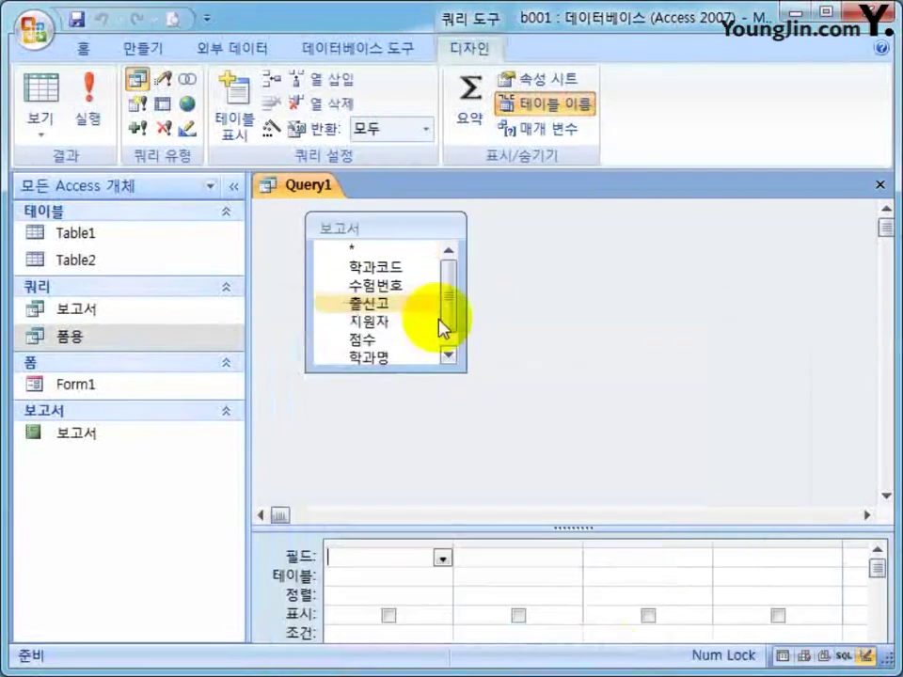
# - Add the 학과코드, 수험번호, 출신고, 지원자 and 점수 fields of 보고서 to the design grid, without the all-fields entry
pyautogui.doubleClick(370, 254)
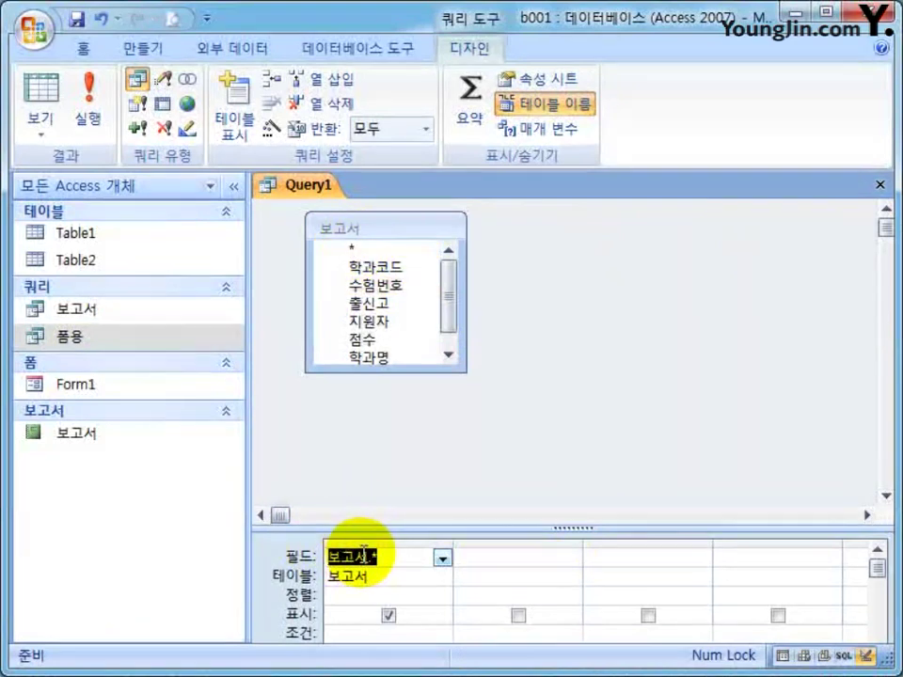
pyautogui.press('Delete')
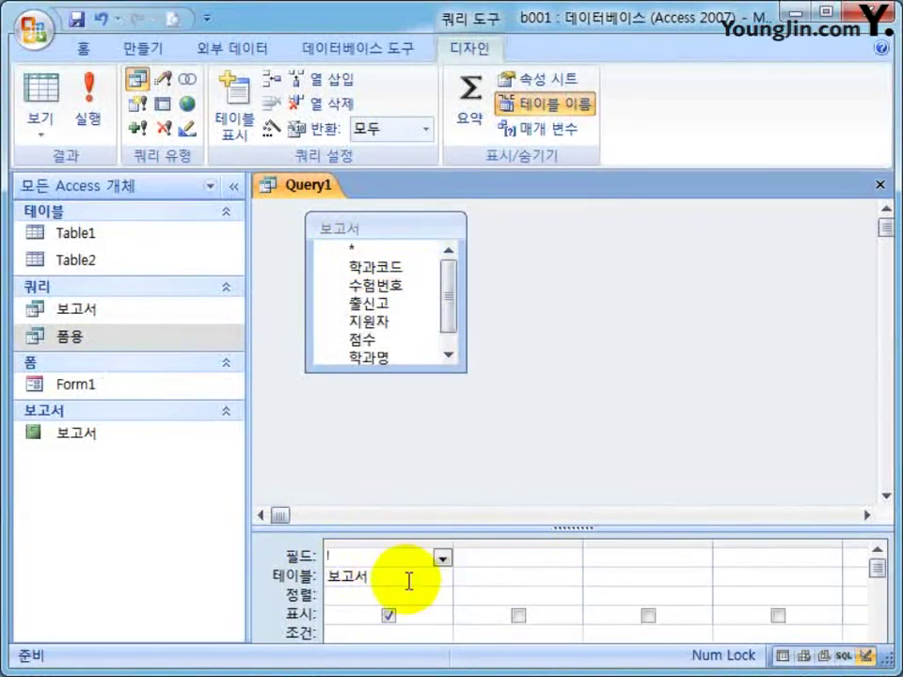
pyautogui.doubleClick(374, 267)
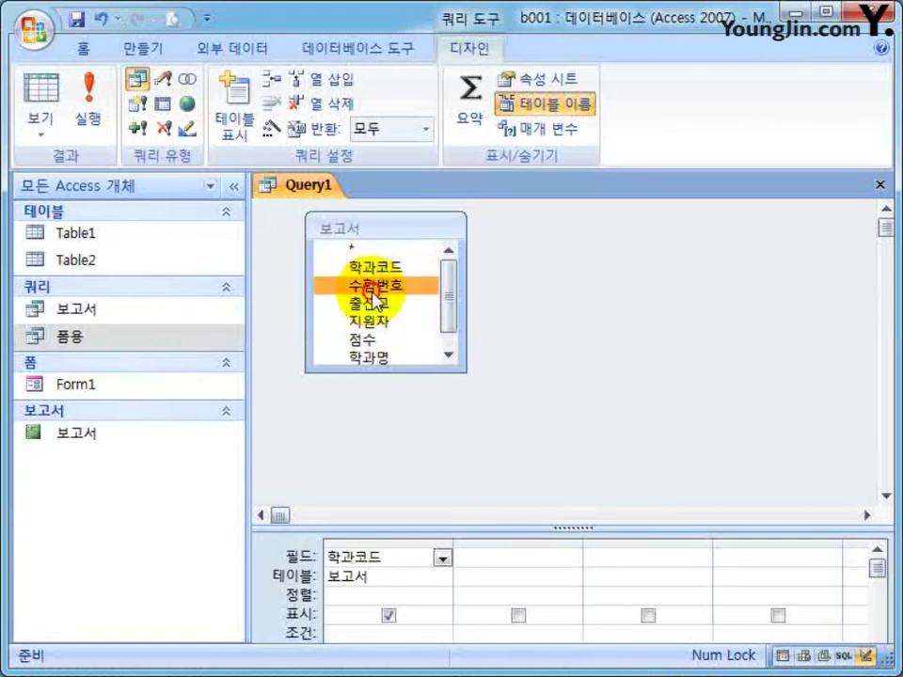
pyautogui.doubleClick(375, 285)
pyautogui.doubleClick(374, 303)
pyautogui.doubleClick(374, 321)
pyautogui.doubleClick(375, 338)
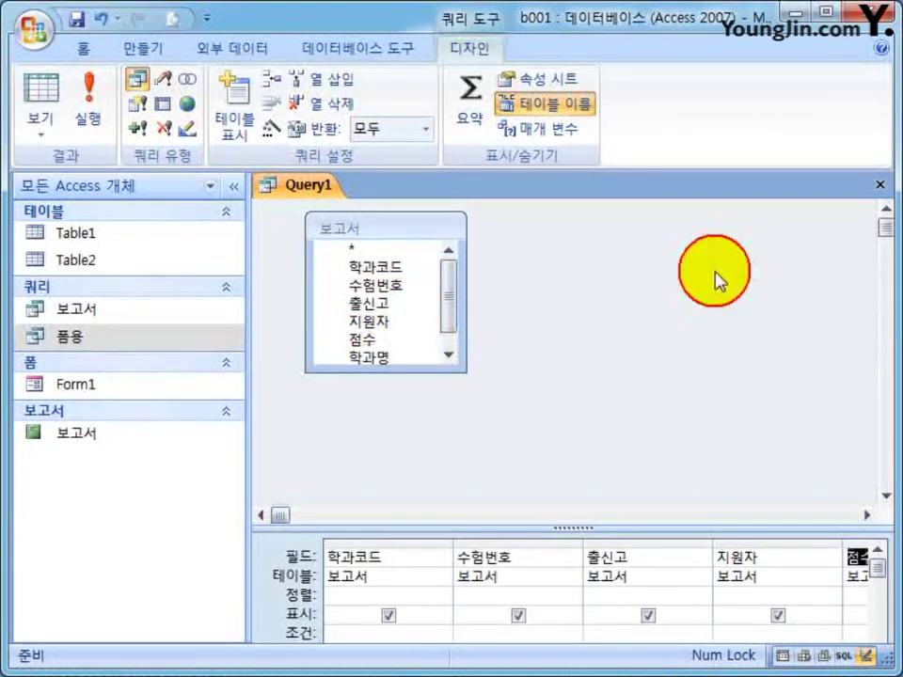
# - Save the query without criteria as Query1 and open its datasheet
pyautogui.click(882, 186)
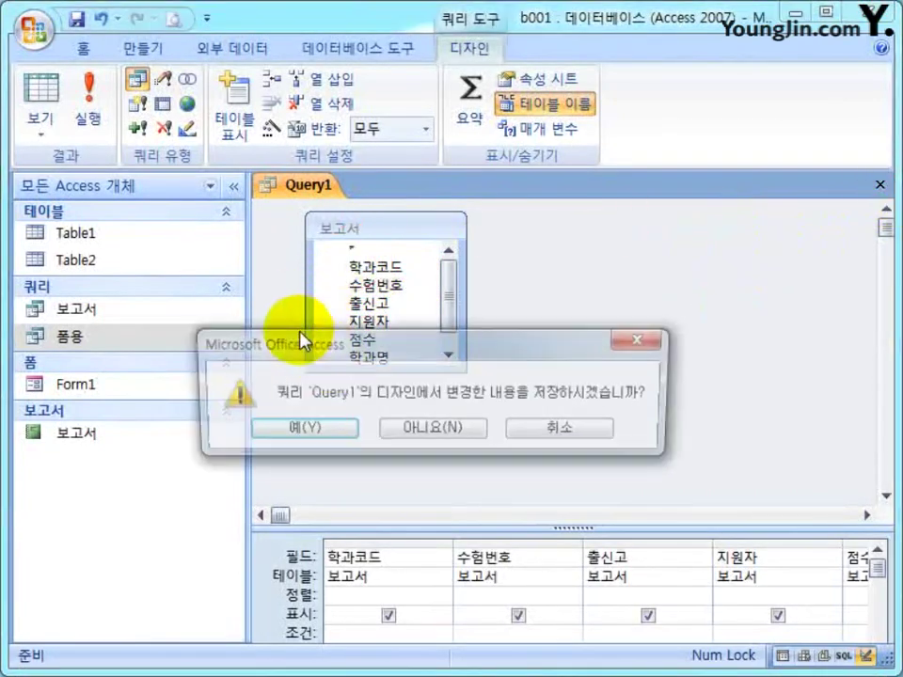
pyautogui.click(346, 428)
pyautogui.click(435, 285)
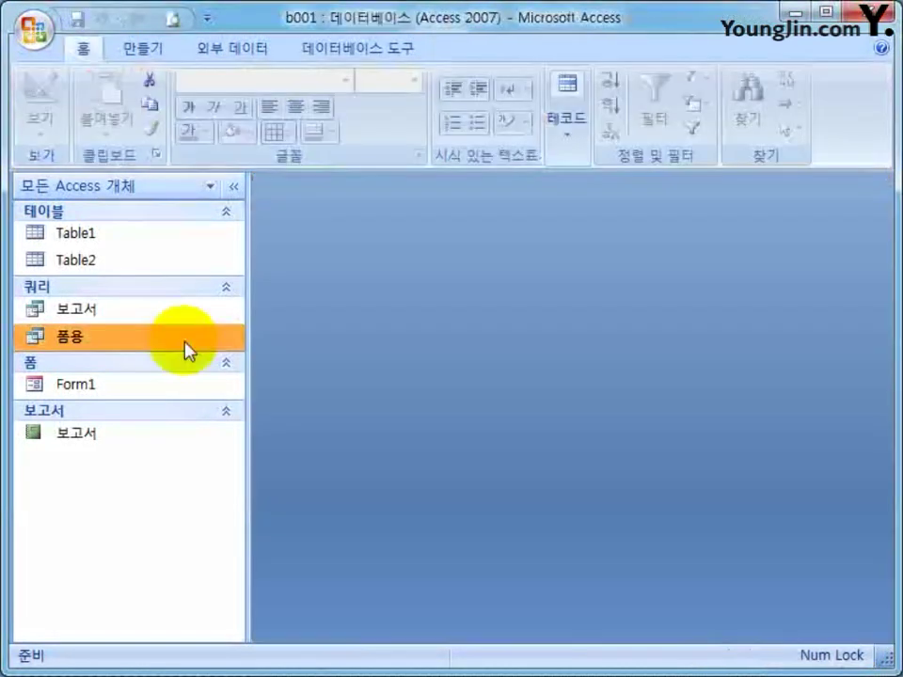
pyautogui.doubleClick(151, 309)
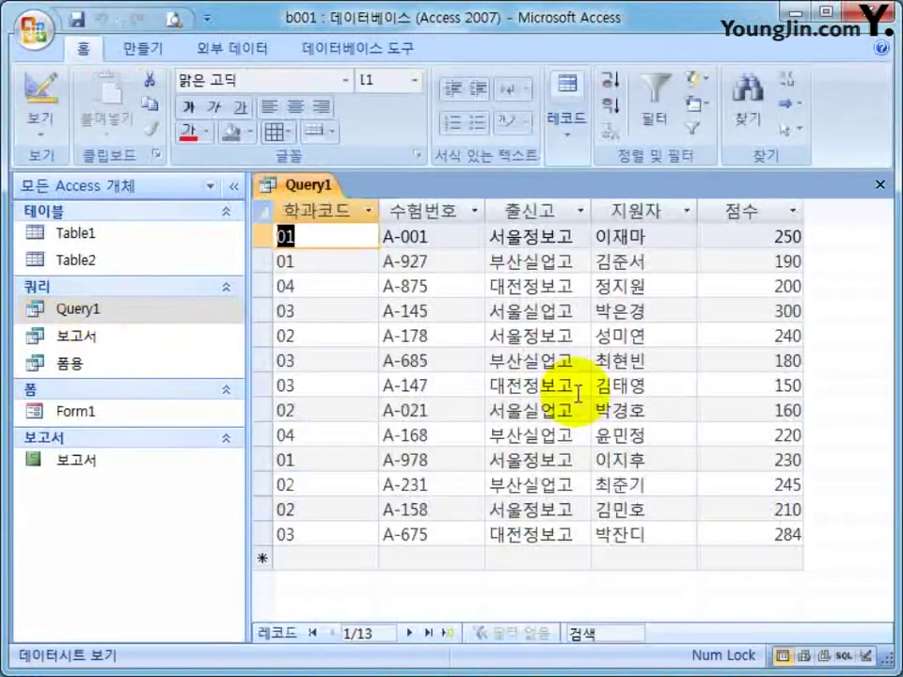
# - Close the Query1 datasheet and delete Query1 from the database
pyautogui.click(881, 184)
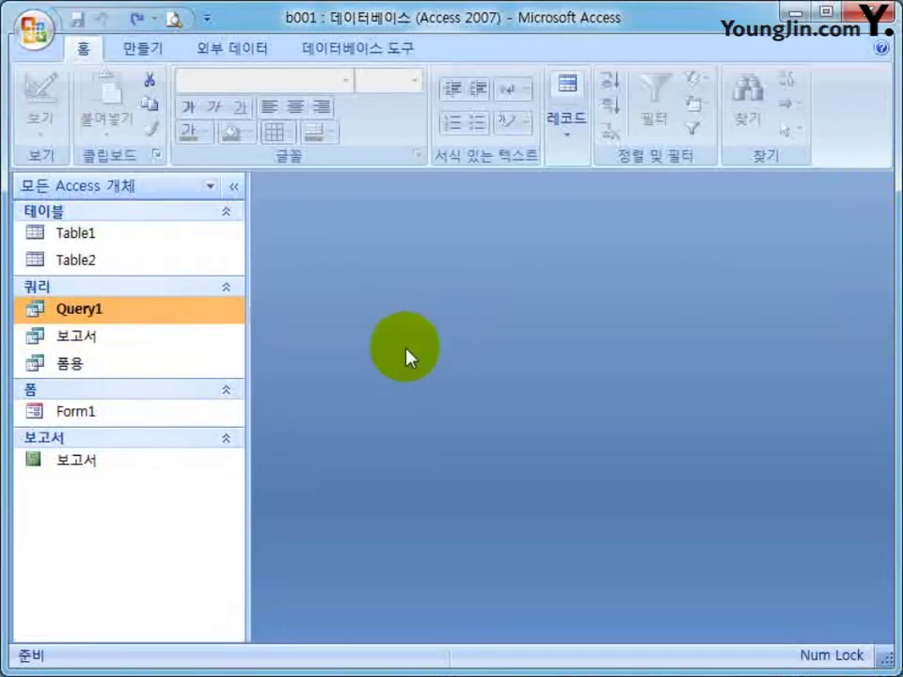
pyautogui.press('Delete')
pyautogui.press('Return')
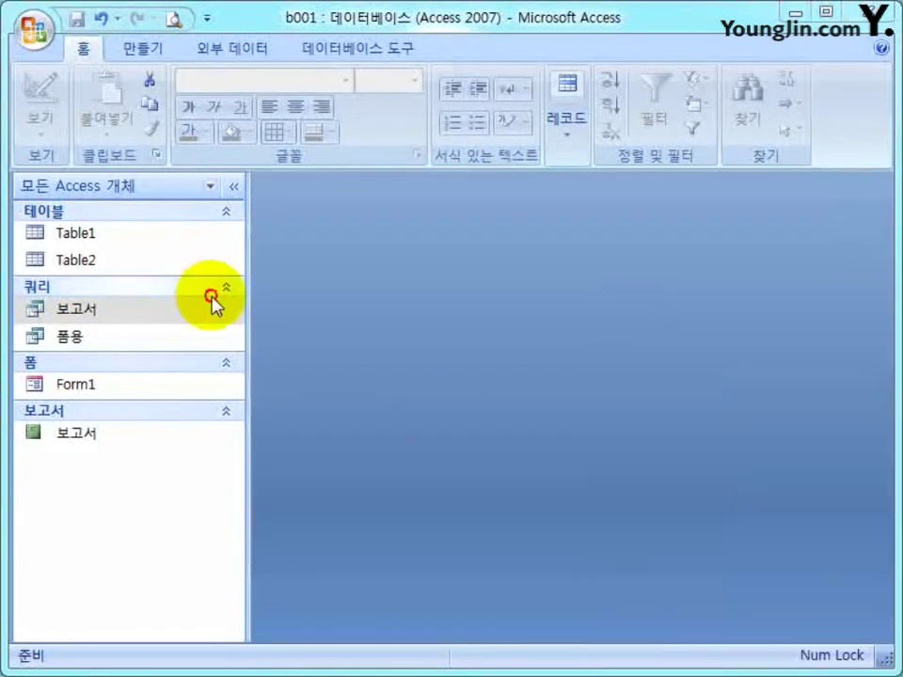
# - Start another new query in design view and add the 보고서 query as its source
pyautogui.click(210, 288)
pyautogui.click(146, 285)
pyautogui.click(143, 48)
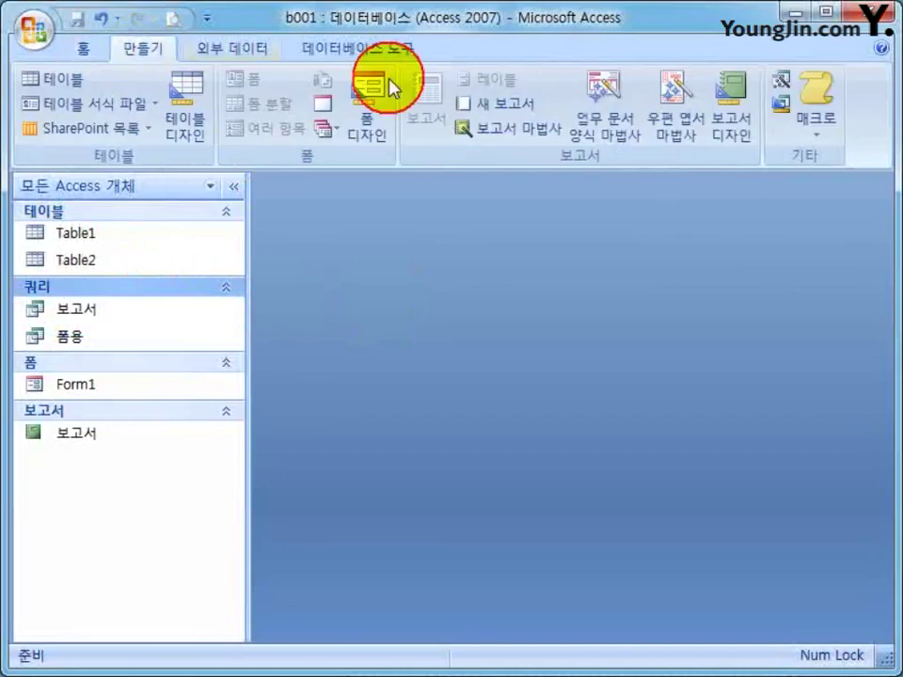
pyautogui.click(777, 110)
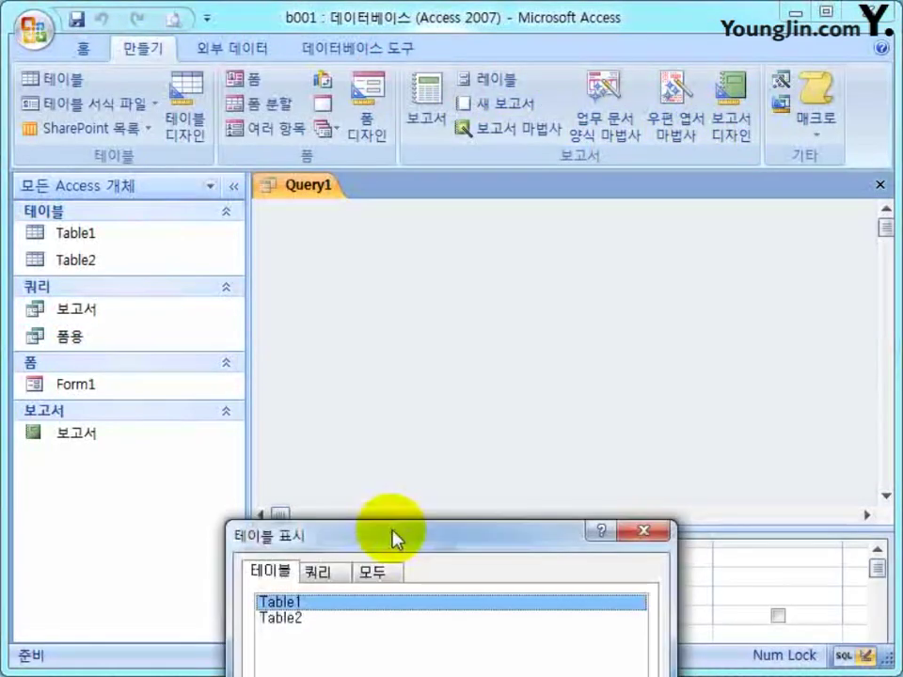
pyautogui.moveTo(395, 539); pyautogui.dragTo(440, 295)
pyautogui.click(369, 326)
pyautogui.doubleClick(334, 356)
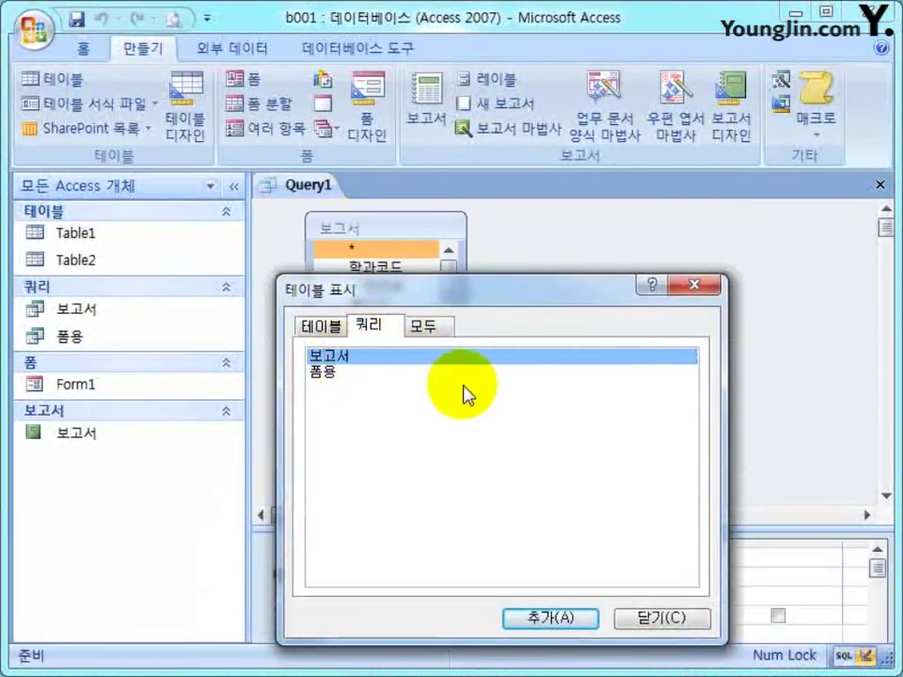
pyautogui.click(670, 621)
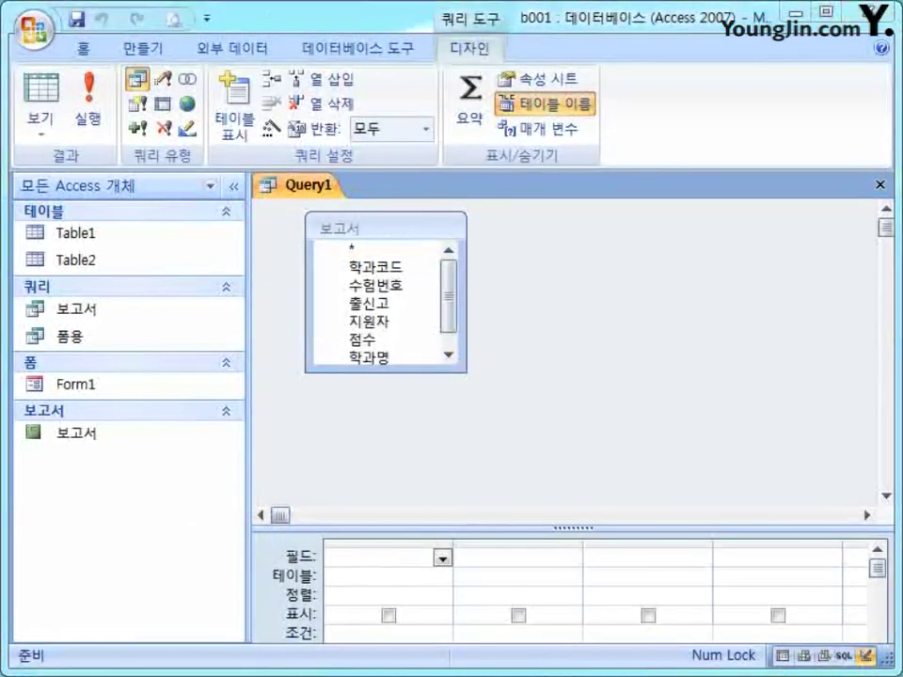
# - Add the fields 학과코드, 수험번호, 출신고, 지원자, 학과명 and 1차합격 to the query design grid
pyautogui.click(391, 268)
pyautogui.doubleClick(391, 268)
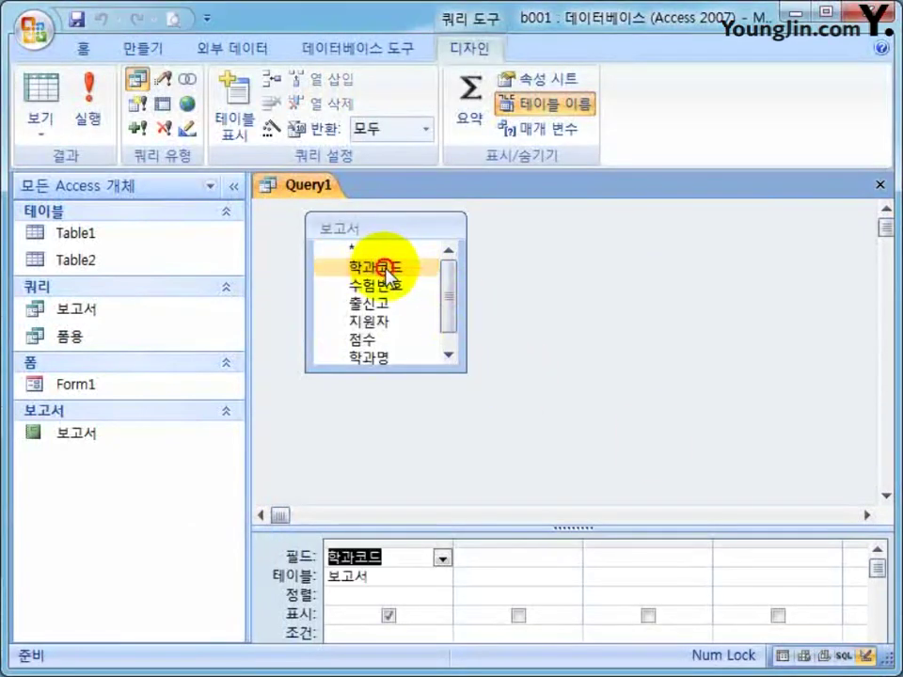
pyautogui.doubleClick(384, 286)
pyautogui.doubleClick(386, 304)
pyautogui.doubleClick(380, 324)
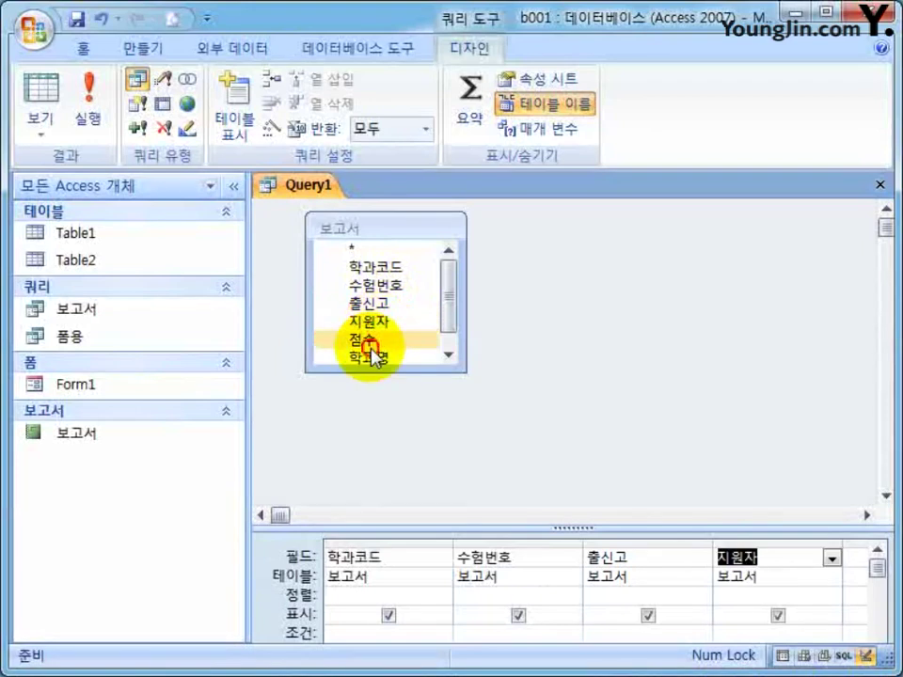
pyautogui.doubleClick(373, 357)
pyautogui.moveTo(443, 312); pyautogui.dragTo(447, 350)
pyautogui.doubleClick(379, 355)
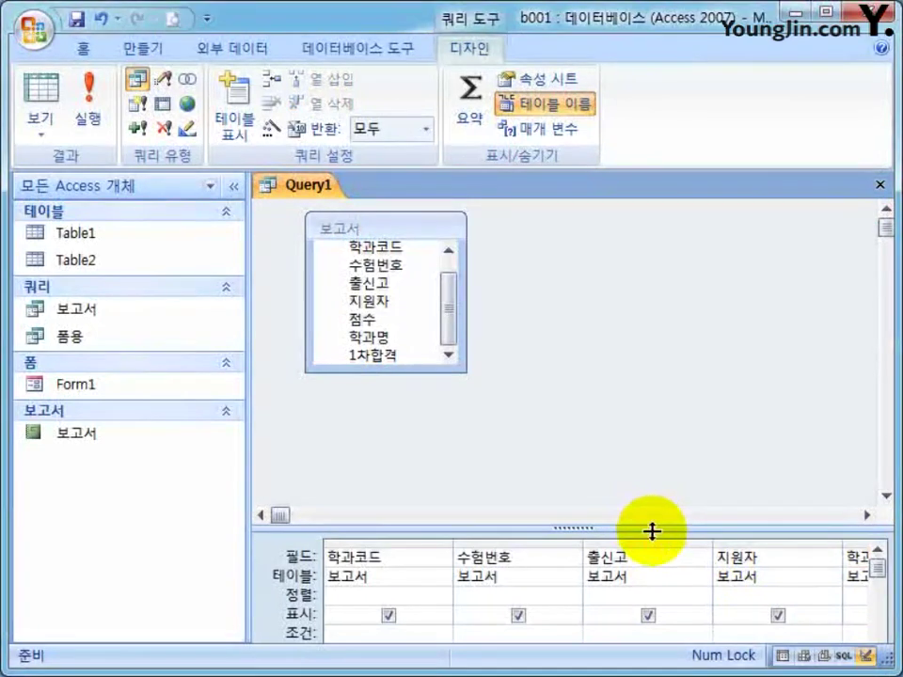
# - Enlarge the design grid and set the criterion of the 학과명 field to 컴퓨터공학과
pyautogui.moveTo(652, 530); pyautogui.dragTo(635, 428)
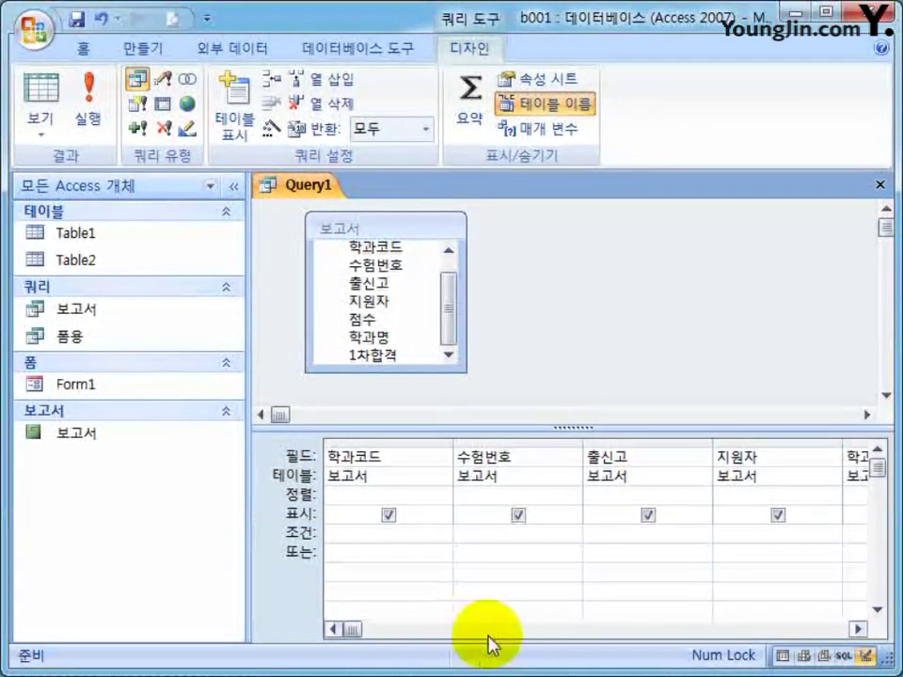
pyautogui.click(858, 628)
pyautogui.click(858, 629)
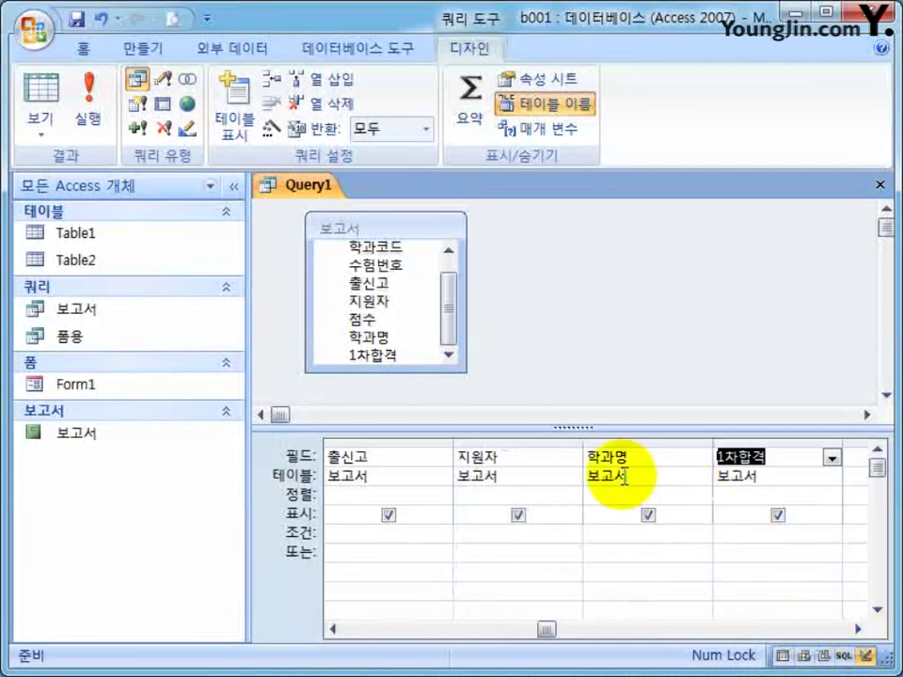
pyautogui.click(554, 531)
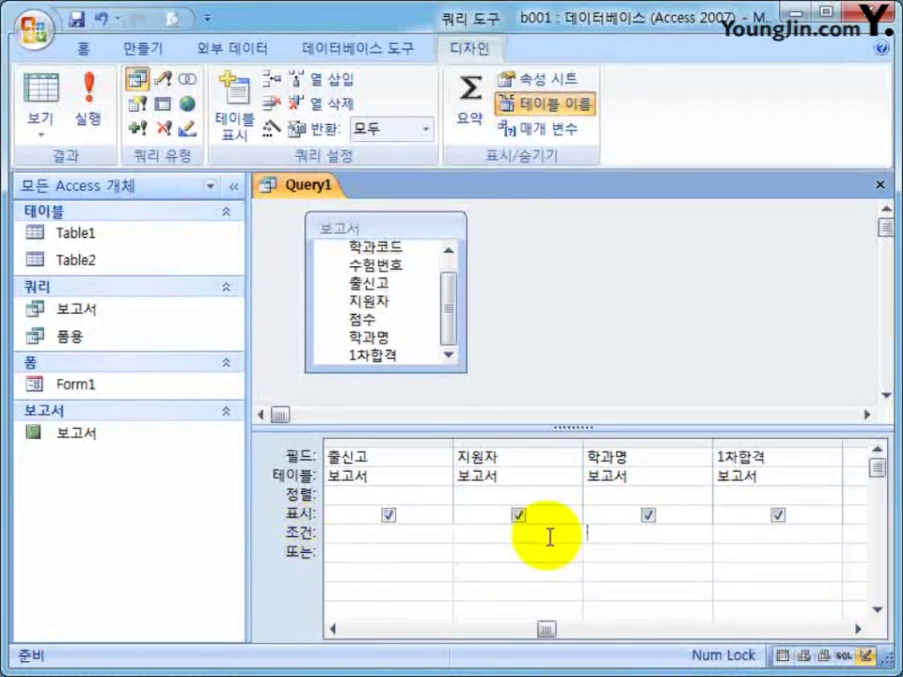
pyautogui.click(663, 536)
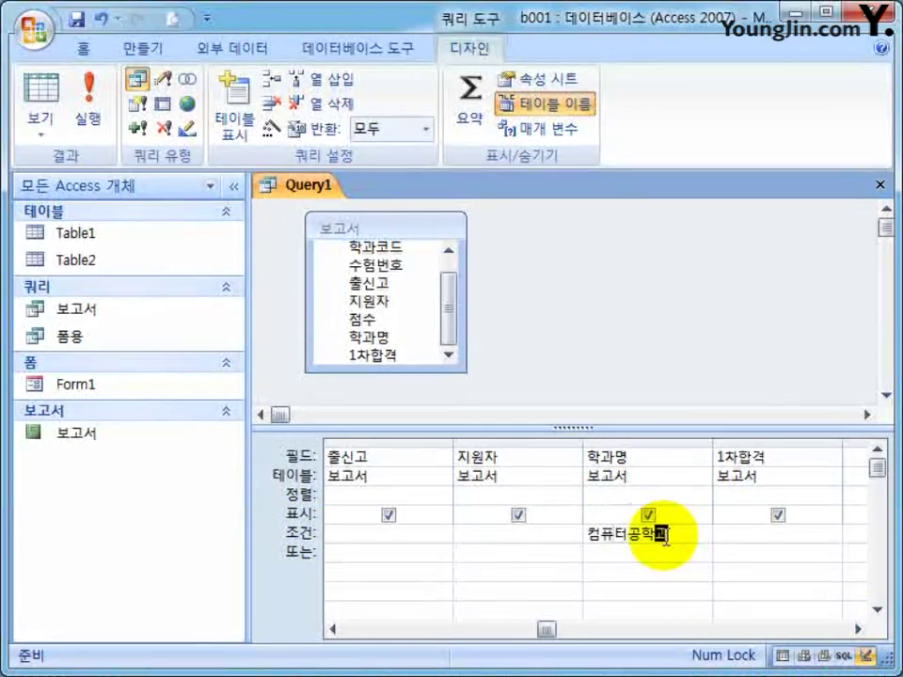
# - Save the filtered query as Query1 and open it to view the matching records
pyautogui.click(881, 185)
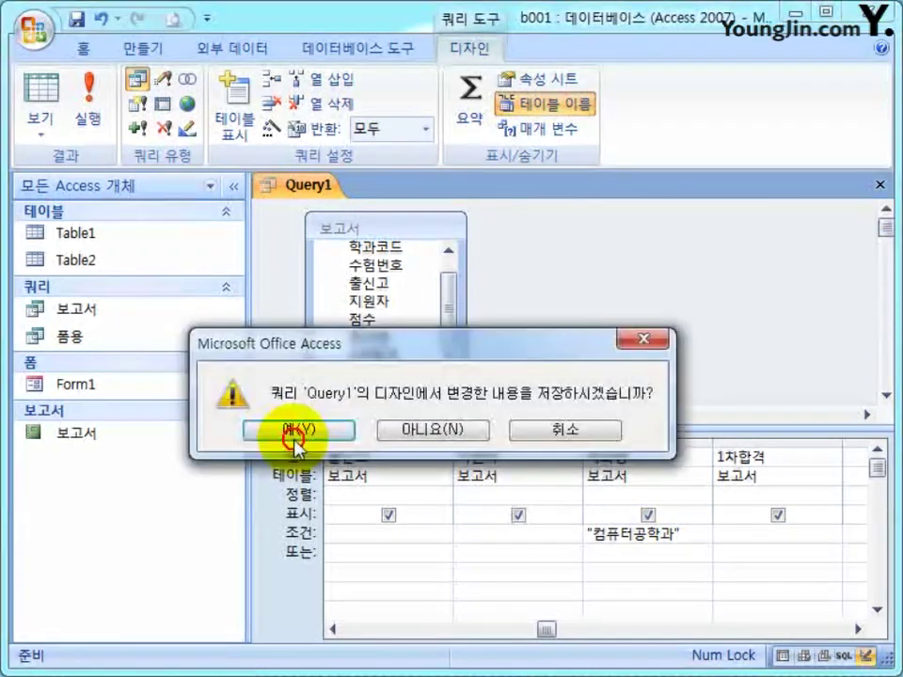
pyautogui.click(296, 430)
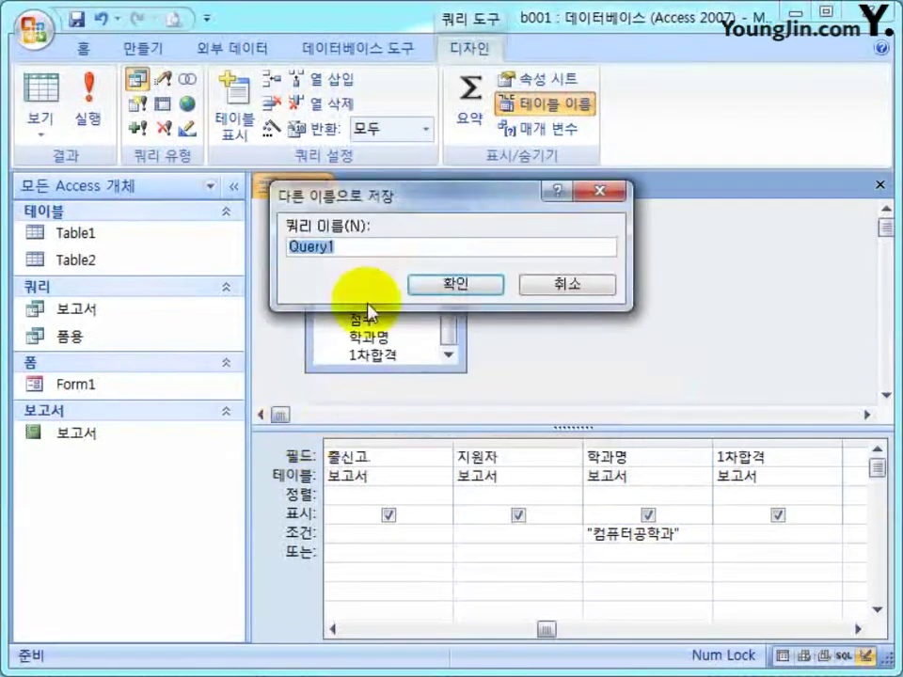
pyautogui.click(450, 285)
pyautogui.doubleClick(94, 310)
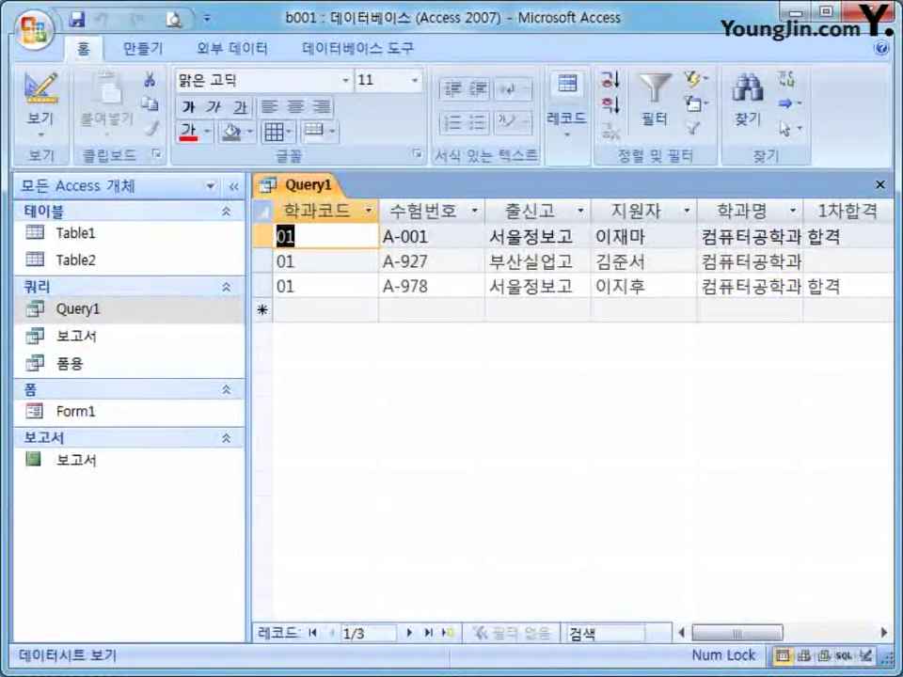
pyautogui.click(291, 236)
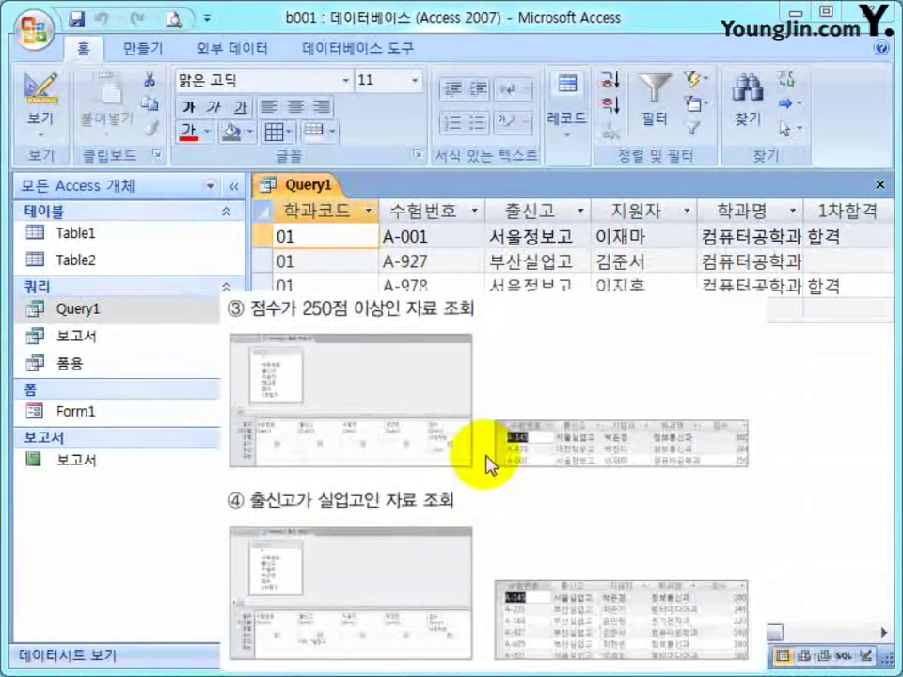
# - Close the results, reopen Query1 in design view and clear the criterion of the 학과명 field
pyautogui.click(880, 184)
pyautogui.rightClick(137, 311)
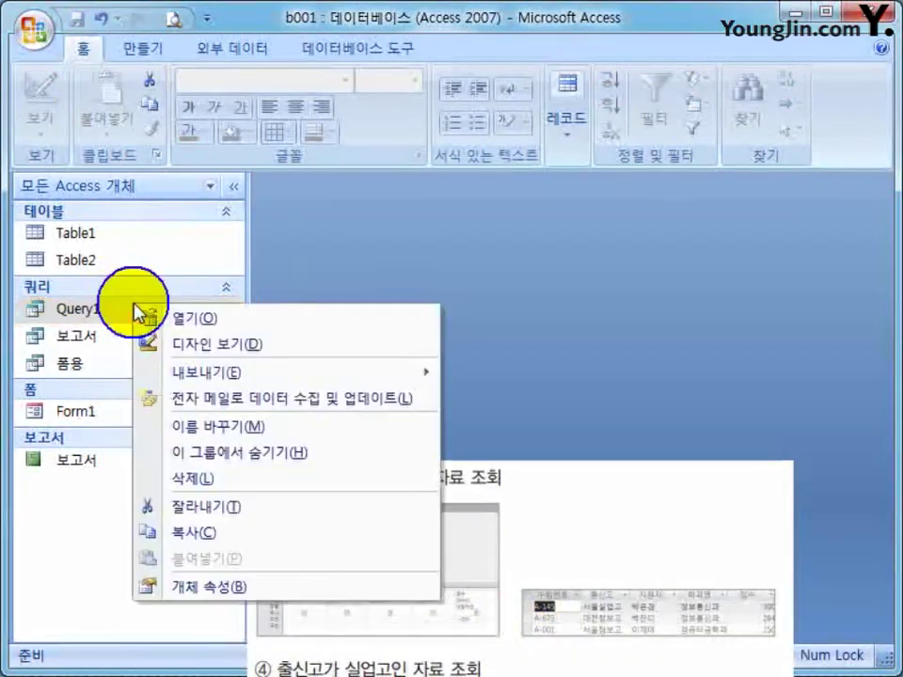
pyautogui.click(232, 345)
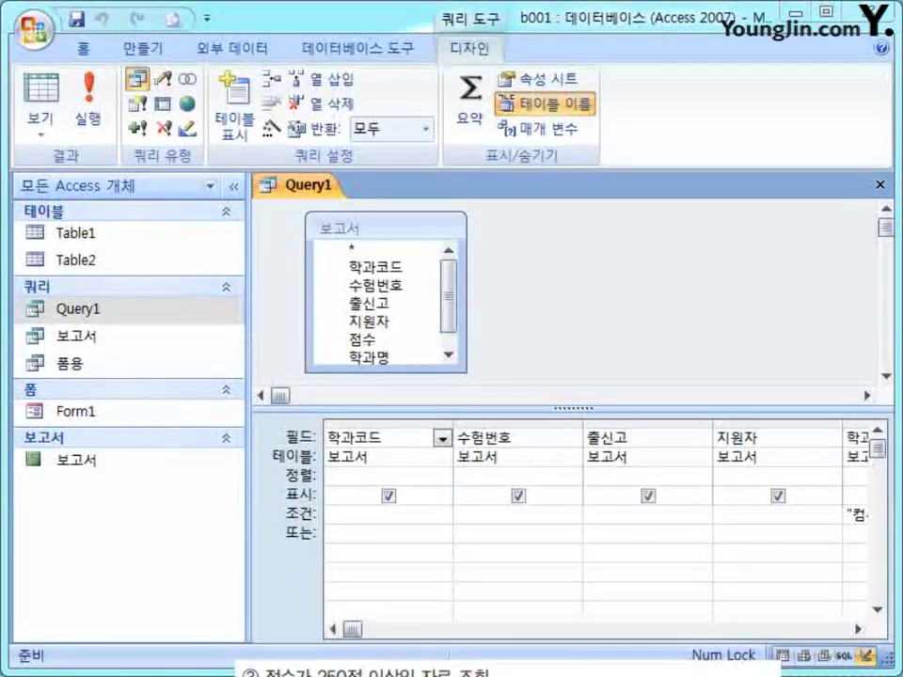
pyautogui.click(858, 627)
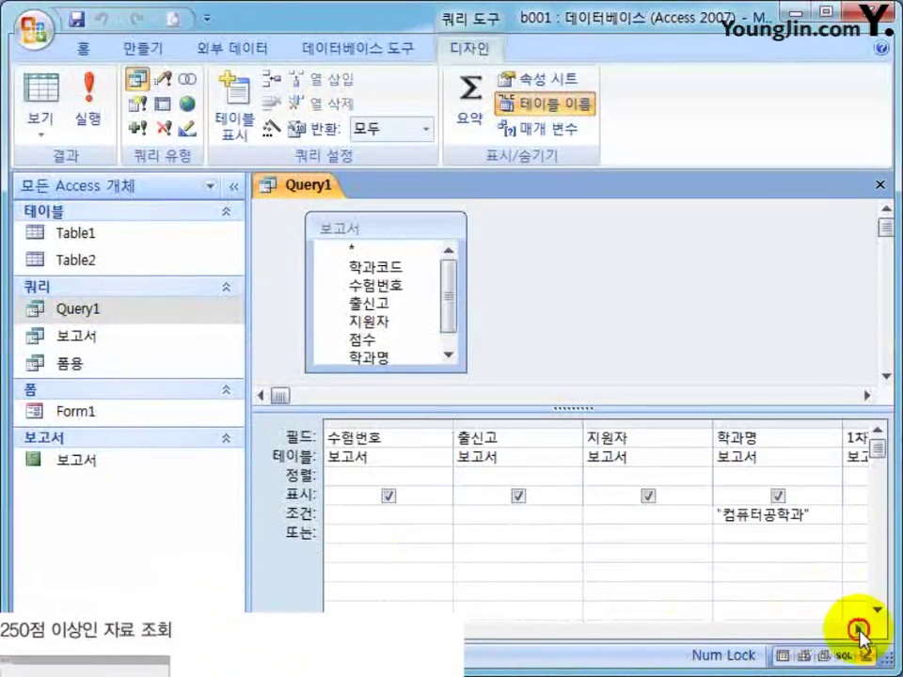
pyautogui.click(858, 628)
pyautogui.click(858, 628)
pyautogui.moveTo(570, 512); pyautogui.dragTo(404, 513)
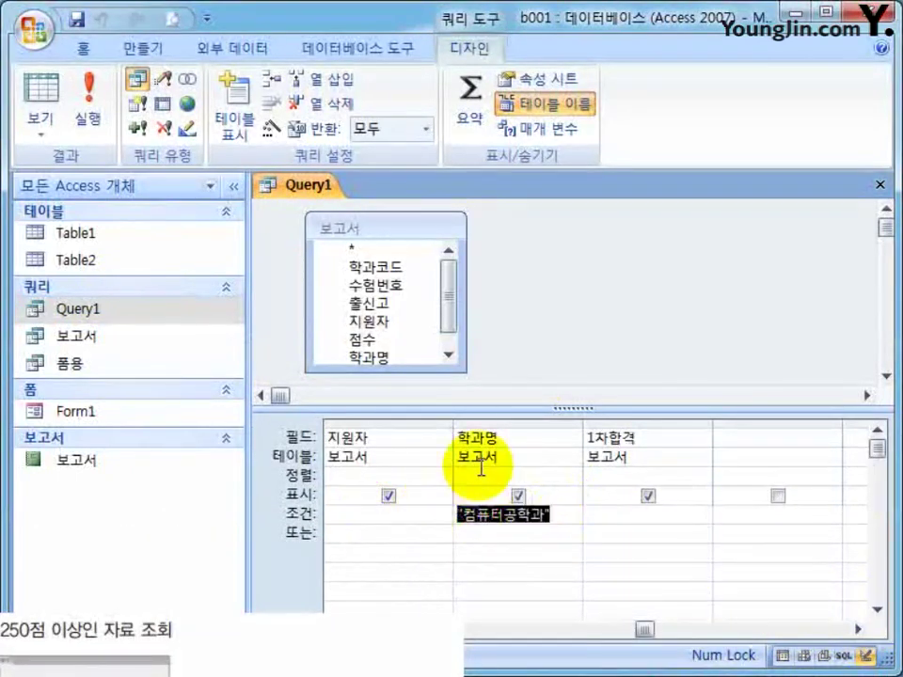
pyautogui.press('Delete')
# - Add the 점수 field after 1차합격 in the design grid and set its criterion to >=250
pyautogui.moveTo(450, 301); pyautogui.dragTo(449, 313)
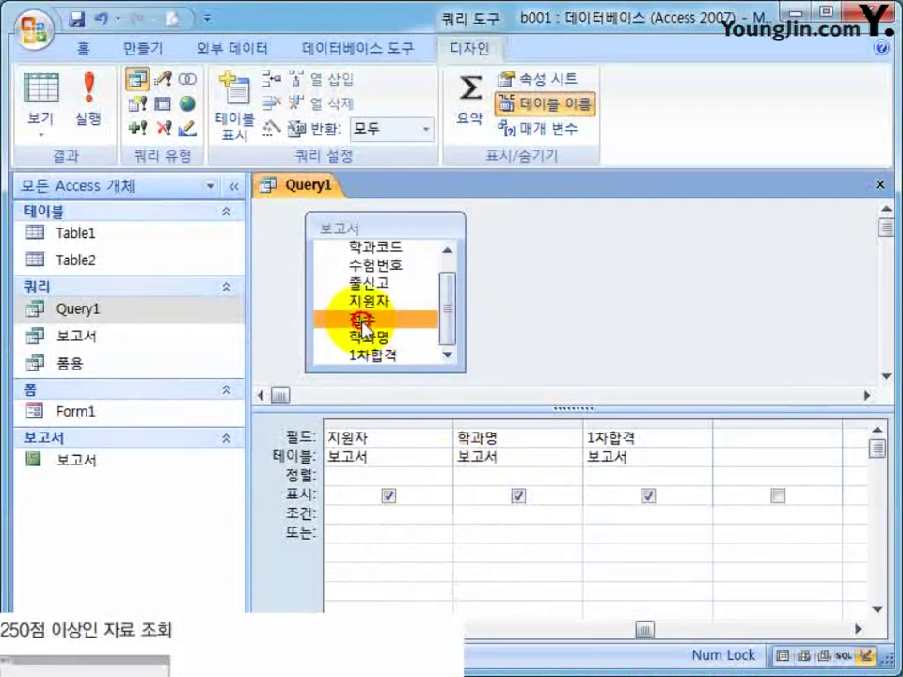
pyautogui.moveTo(333, 316); pyautogui.dragTo(715, 478)
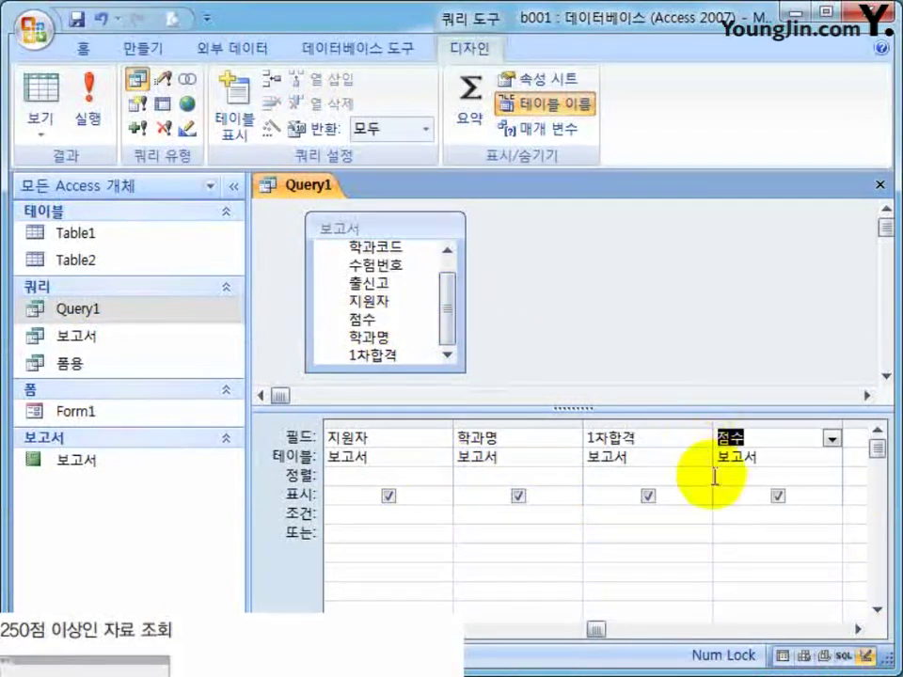
pyautogui.click(743, 521)
pyautogui.write('>=25')
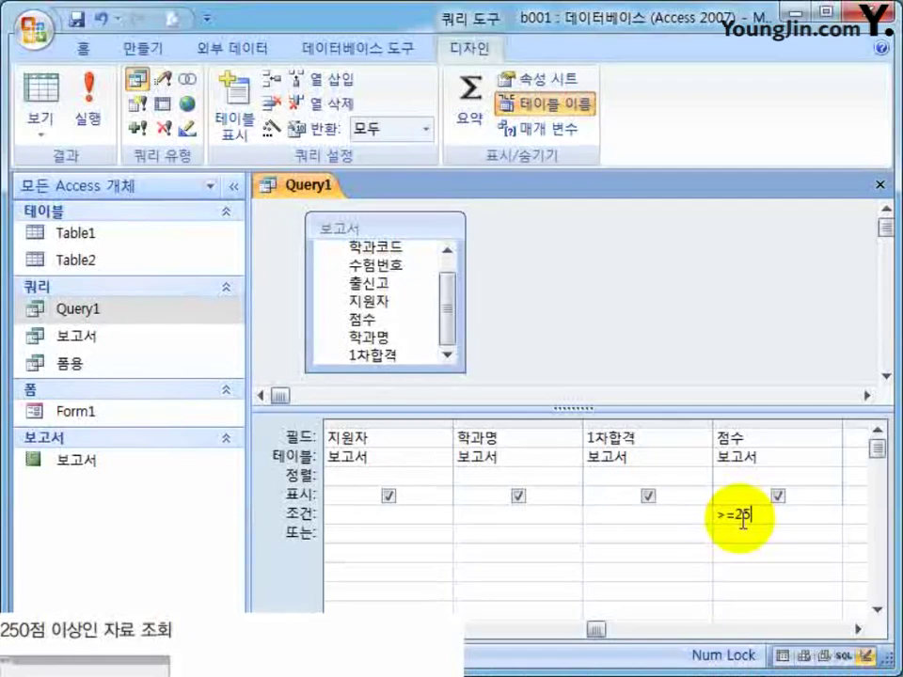
pyautogui.write('0')
pyautogui.press('Tab')
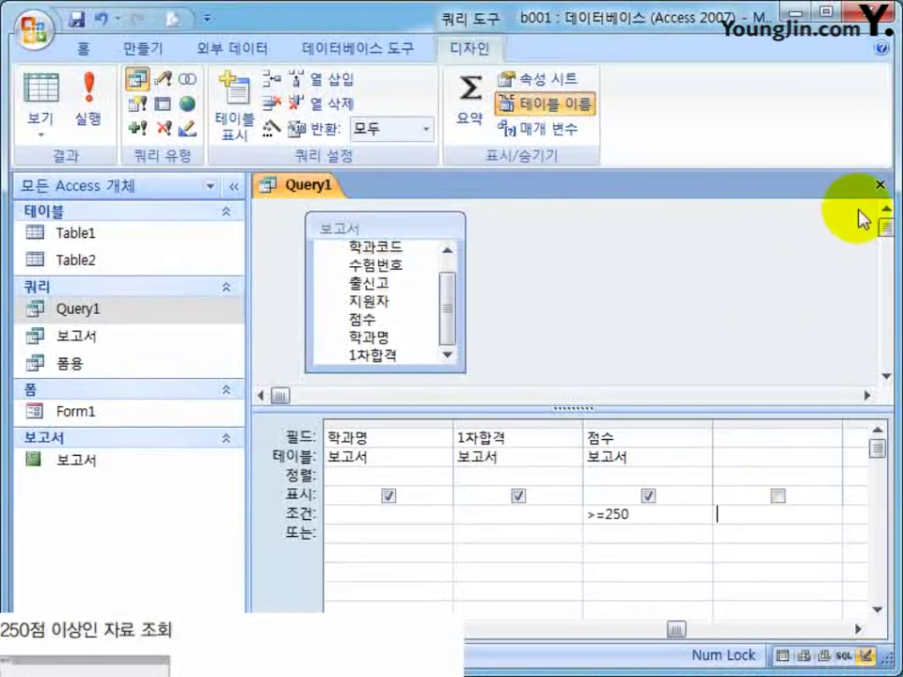
# - Save the design with the 점수 criterion and open Query1 to check the filtered records through the 점수 column
pyautogui.click(880, 184)
pyautogui.click(300, 429)
pyautogui.doubleClick(77, 308)
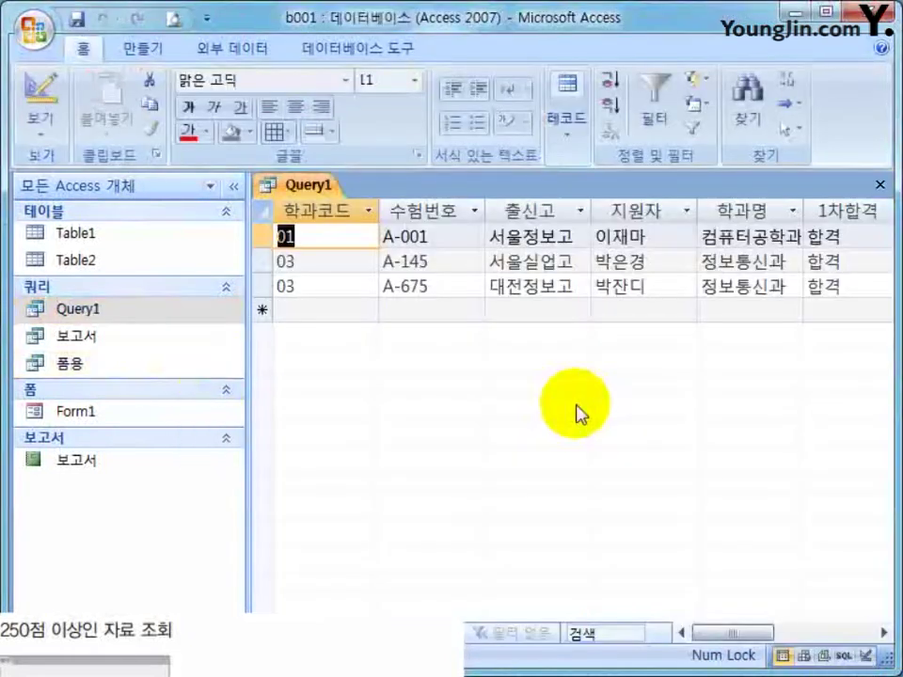
pyautogui.moveTo(742, 634); pyautogui.dragTo(790, 636)
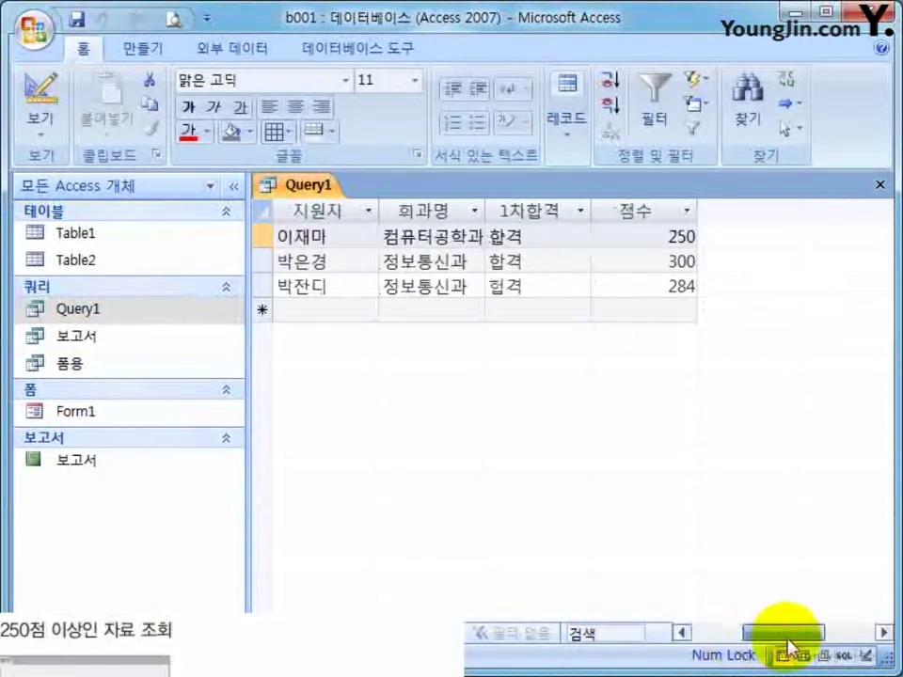
pyautogui.click(880, 184)
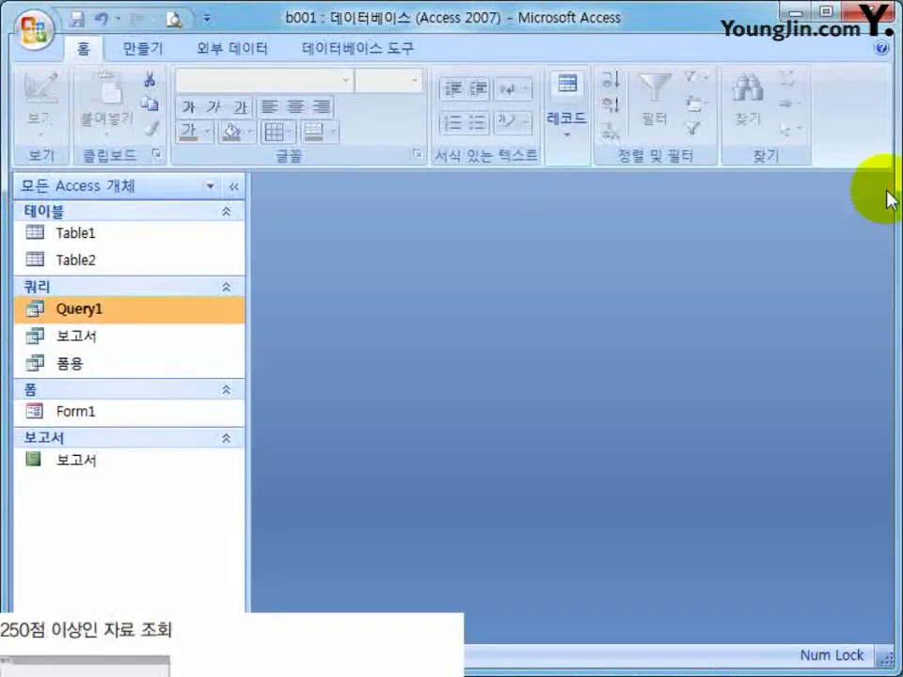
# - In the design of Query1, clear the 점수 criterion and set the 출신고 criterion to Like "*실업*"
pyautogui.rightClick(176, 306)
pyautogui.click(178, 348)
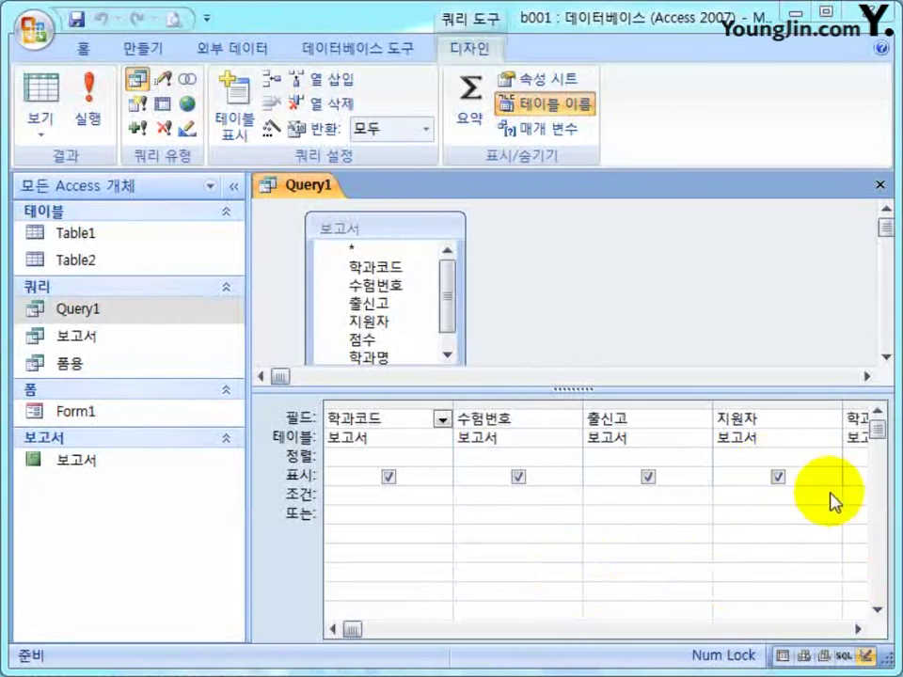
pyautogui.click(857, 628)
pyautogui.doubleClick(753, 499)
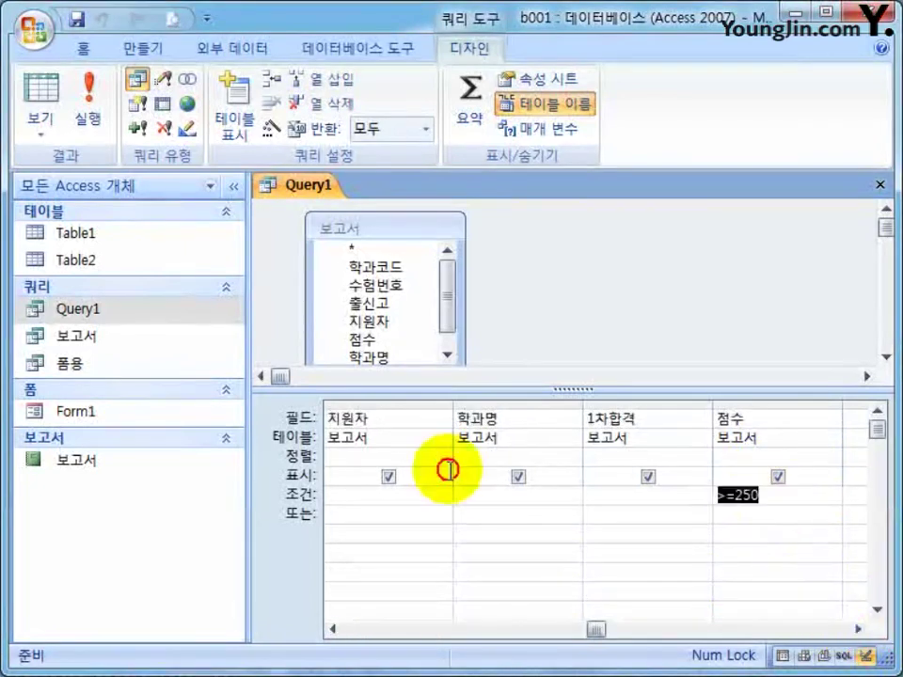
pyautogui.press('Delete')
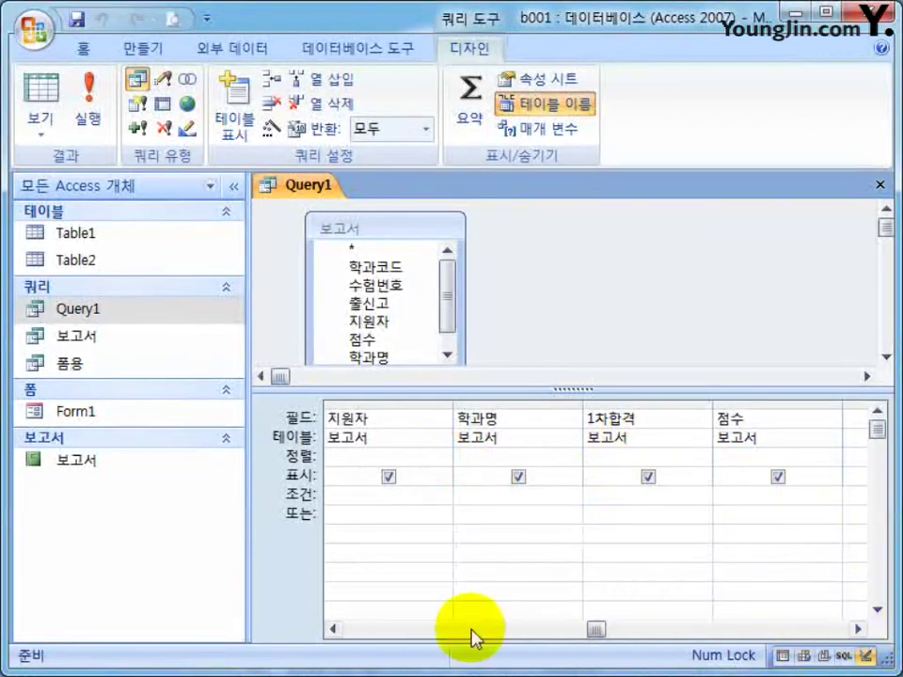
pyautogui.click(333, 629)
pyautogui.click(397, 496)
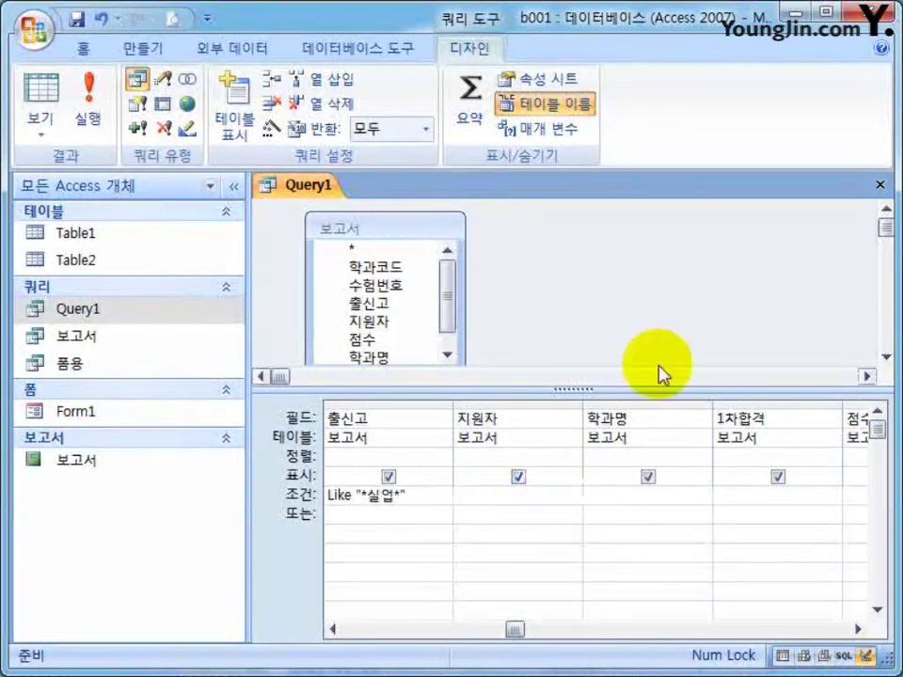
# - Save the design with the 출신고 criterion and run Query1 to view the matching records
pyautogui.click(880, 185)
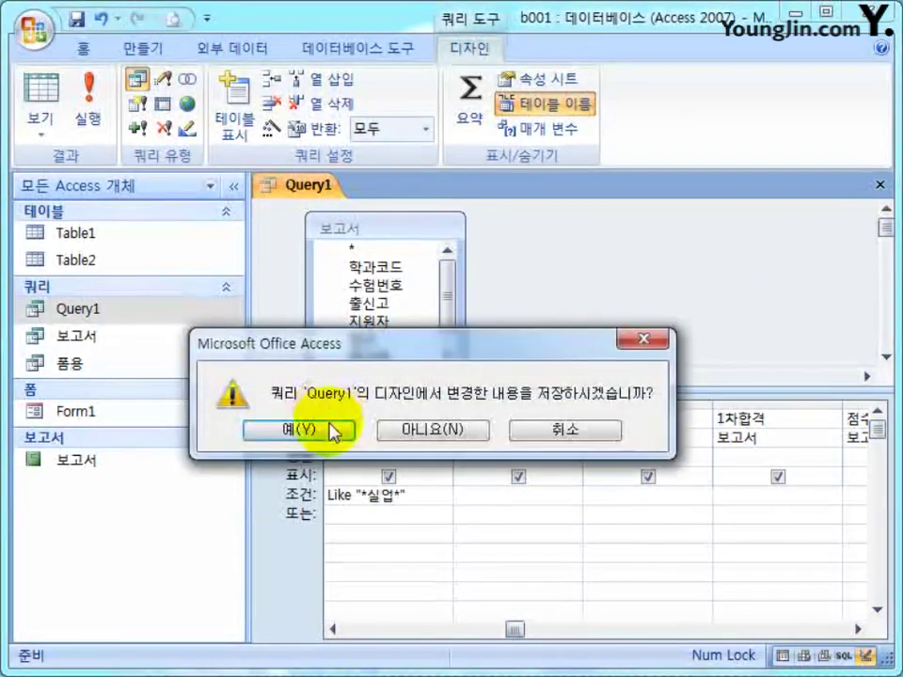
pyautogui.click(332, 432)
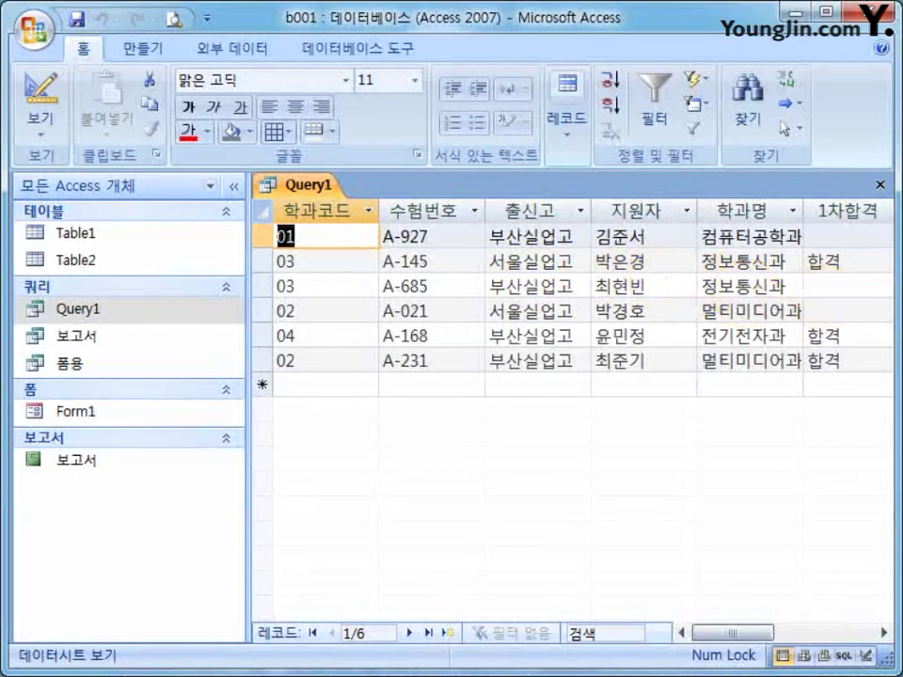
pyautogui.click(880, 184)
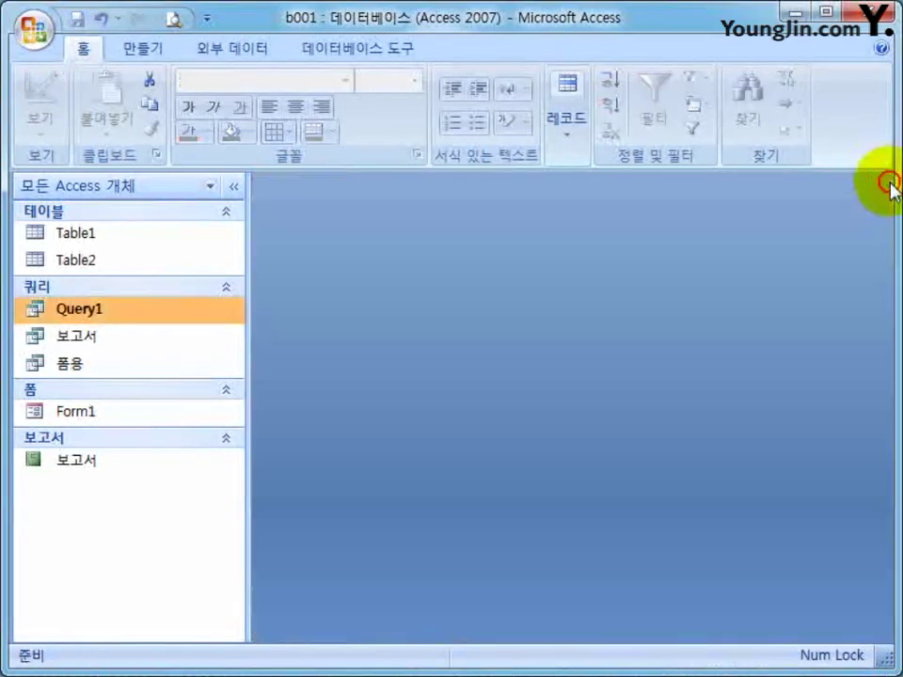
# - Reopen Query1 in design view and remove the Like criterion from the 출신고 field
pyautogui.rightClick(186, 318)
pyautogui.click(278, 358)
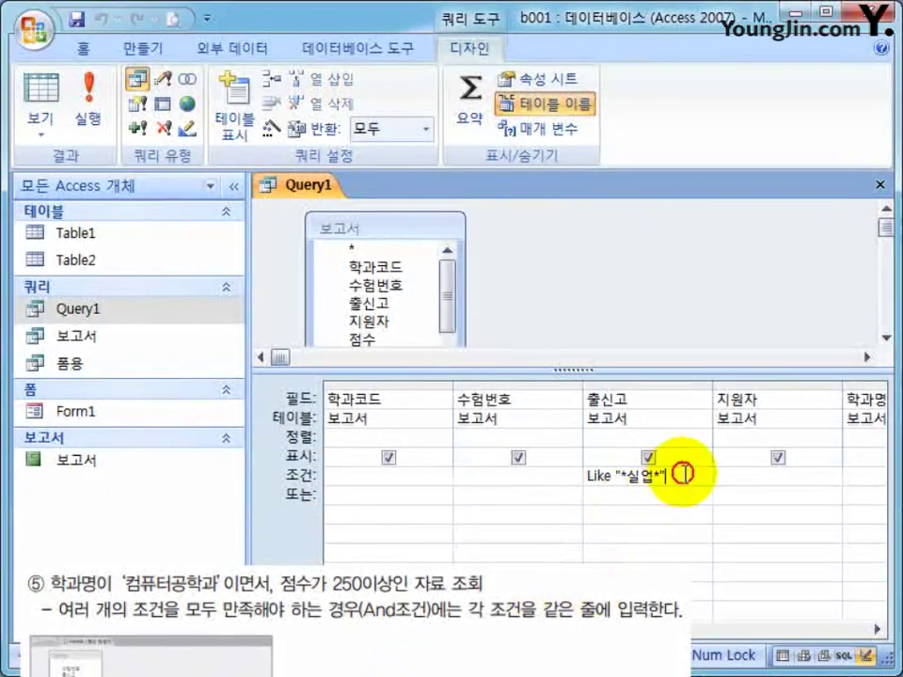
pyautogui.moveTo(686, 475); pyautogui.dragTo(494, 471)
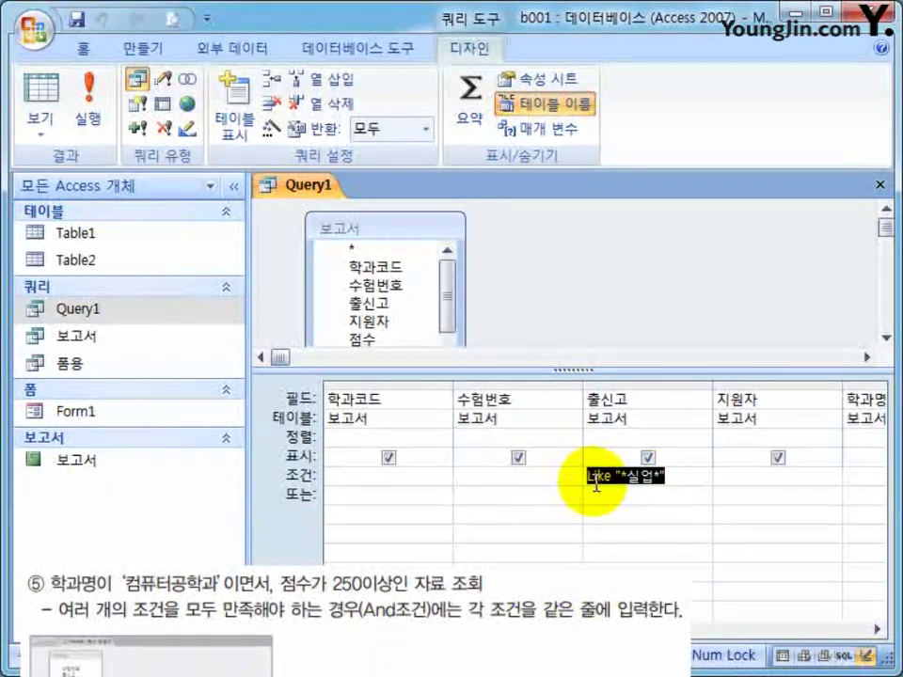
# - On the same criteria row, set 학과명 to 컴퓨터공학과 and 점수 to >=250 as an AND condition
pyautogui.click(859, 478)
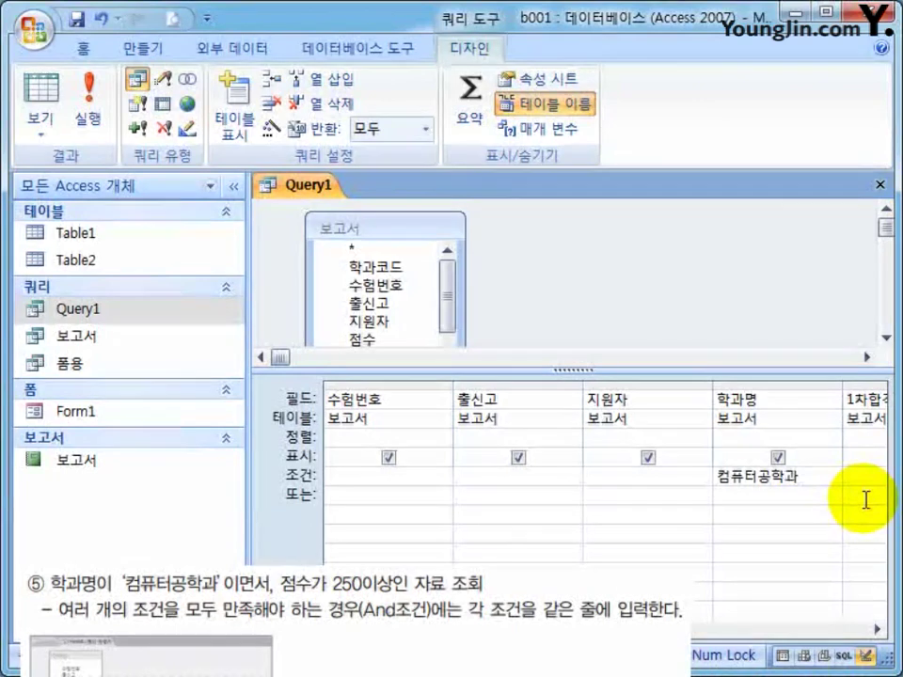
pyautogui.press('Tab')
pyautogui.press('Tab')
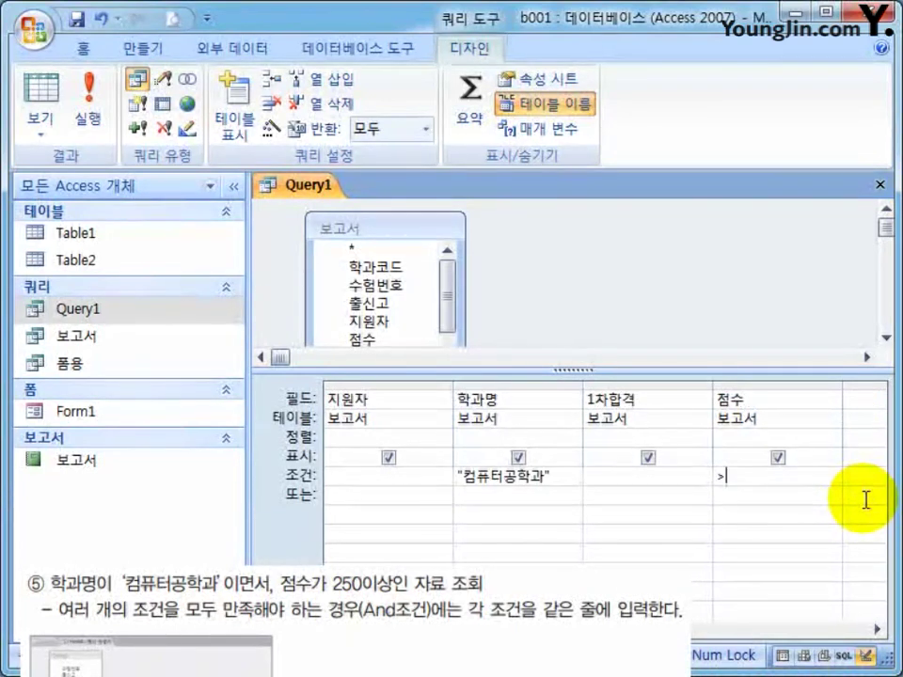
pyautogui.press('Tab')
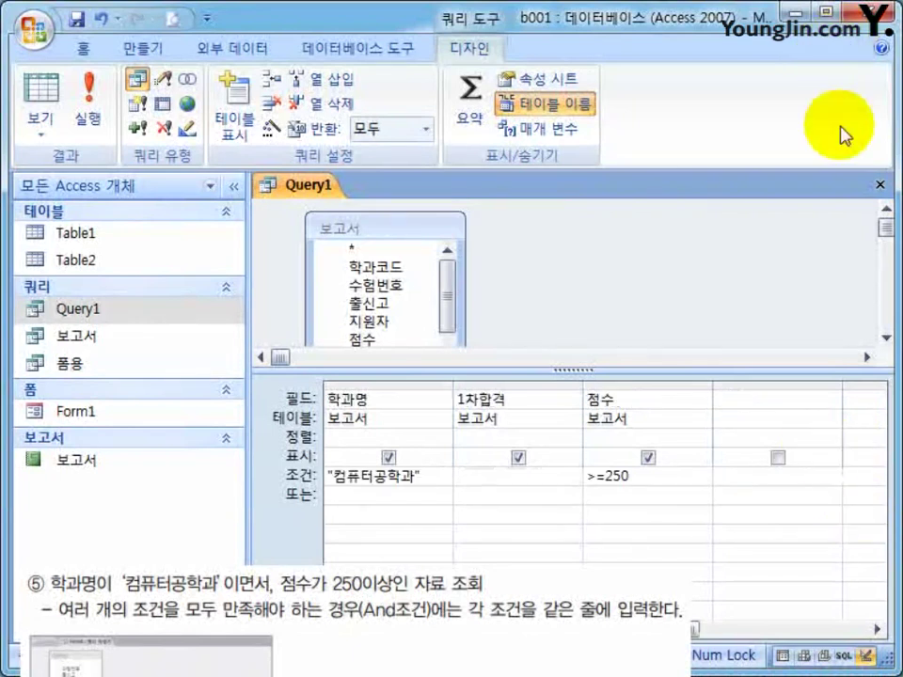
# - Save the AND condition and open Query1 to review its records across all columns
pyautogui.click(880, 184)
pyautogui.click(328, 429)
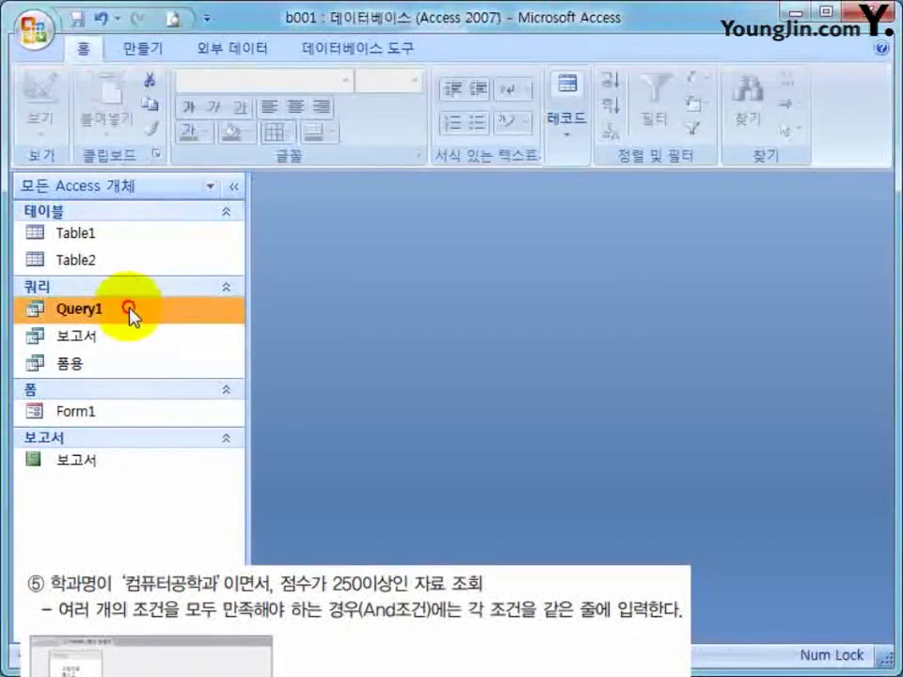
pyautogui.doubleClick(127, 311)
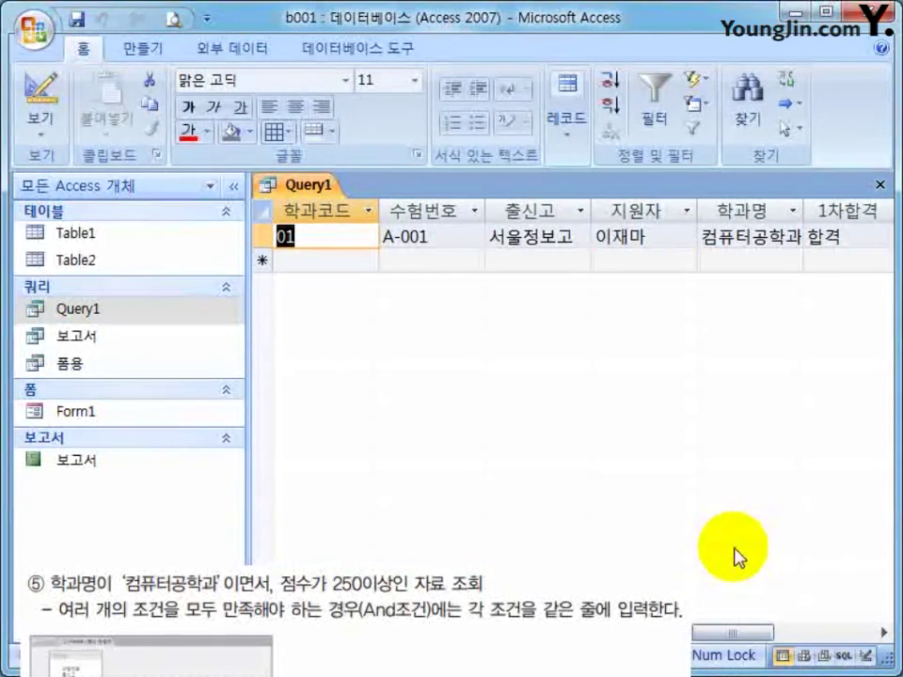
pyautogui.click(854, 634)
pyautogui.moveTo(854, 636); pyautogui.dragTo(663, 634)
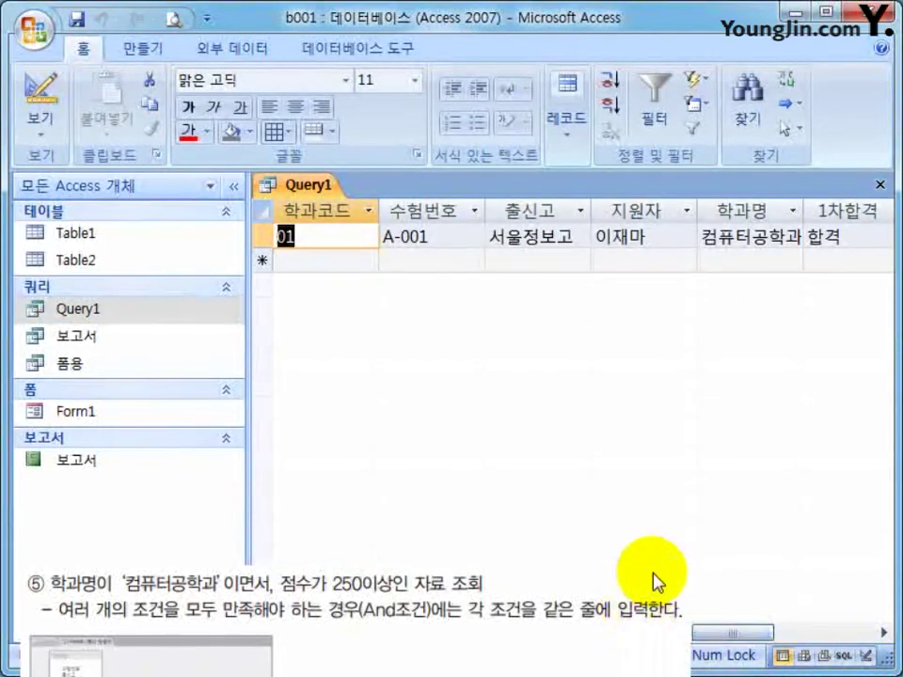
pyautogui.click(880, 184)
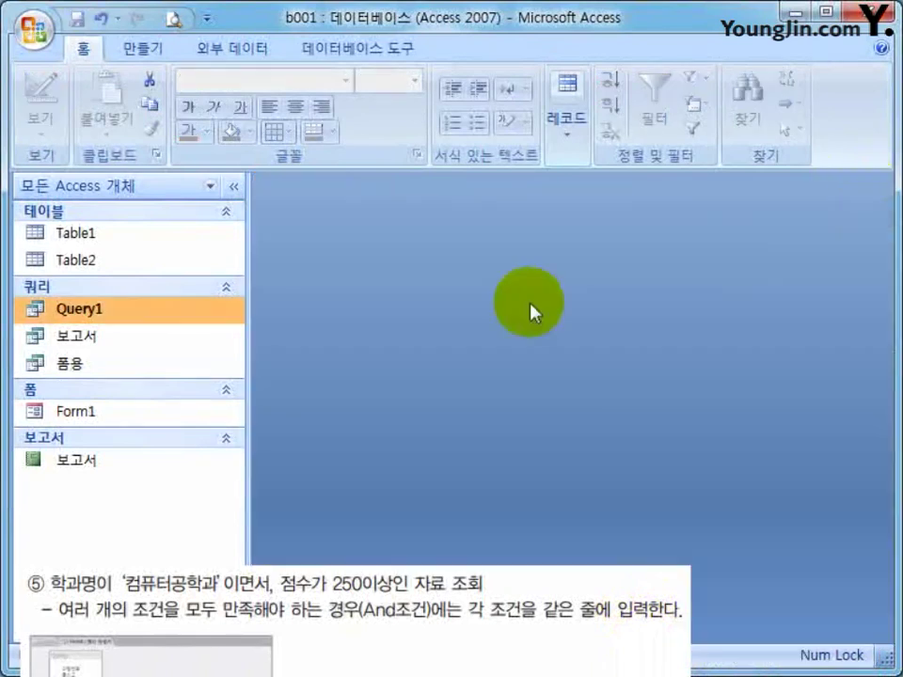
# - In the design of Query1, move the 점수 criterion >=250 down to the 또는 row to form an OR condition
pyautogui.rightClick(125, 314)
pyautogui.click(175, 357)
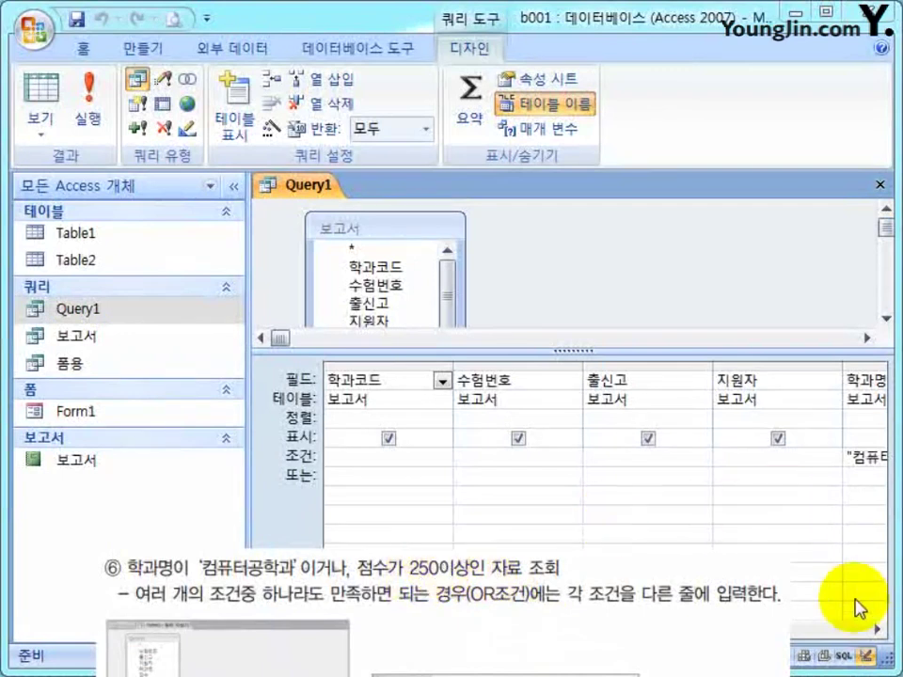
pyautogui.click(878, 629)
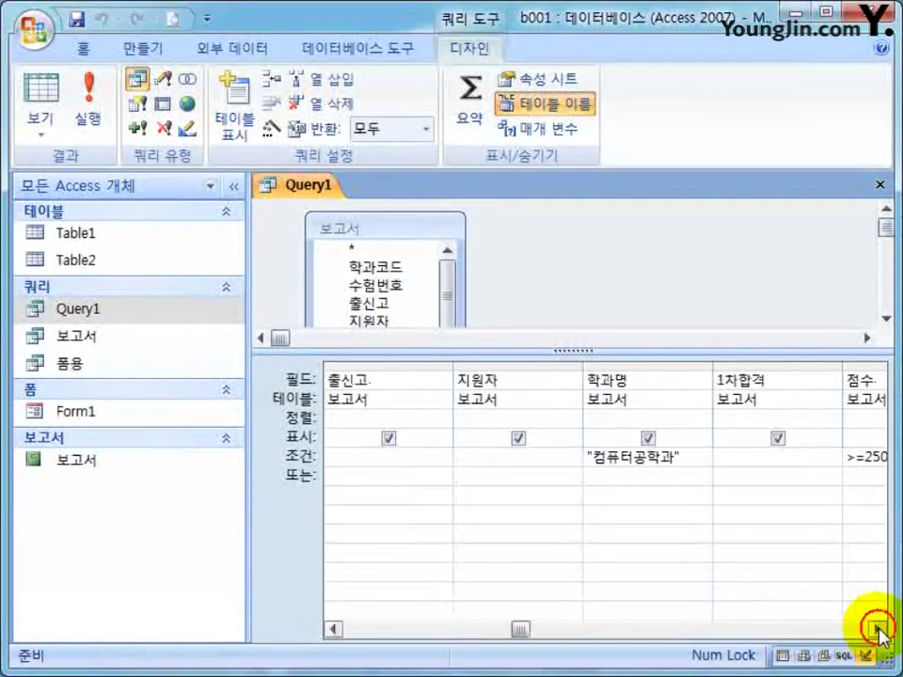
pyautogui.click(879, 629)
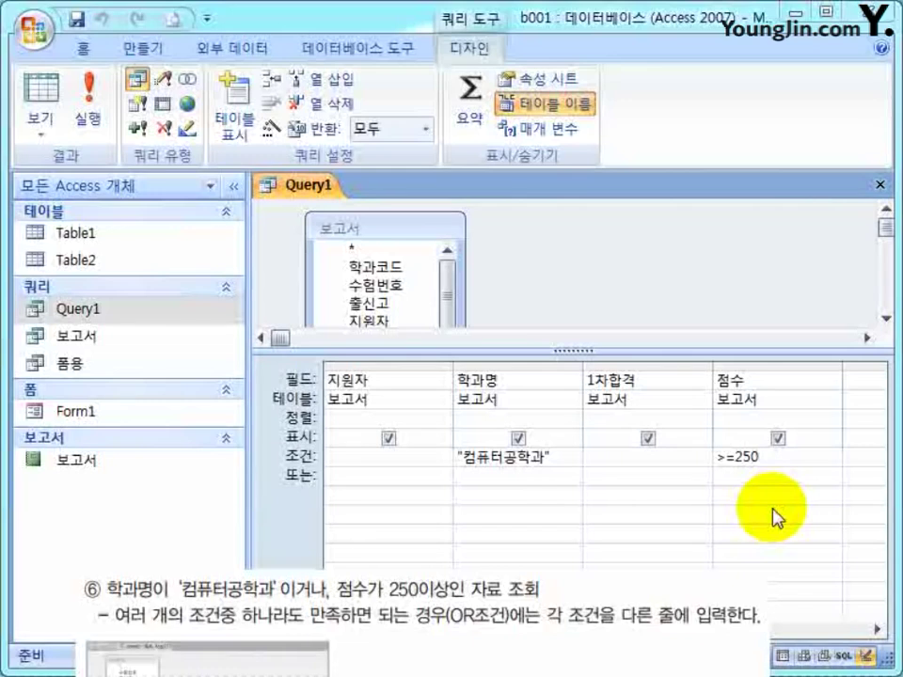
pyautogui.moveTo(770, 457); pyautogui.dragTo(649, 454)
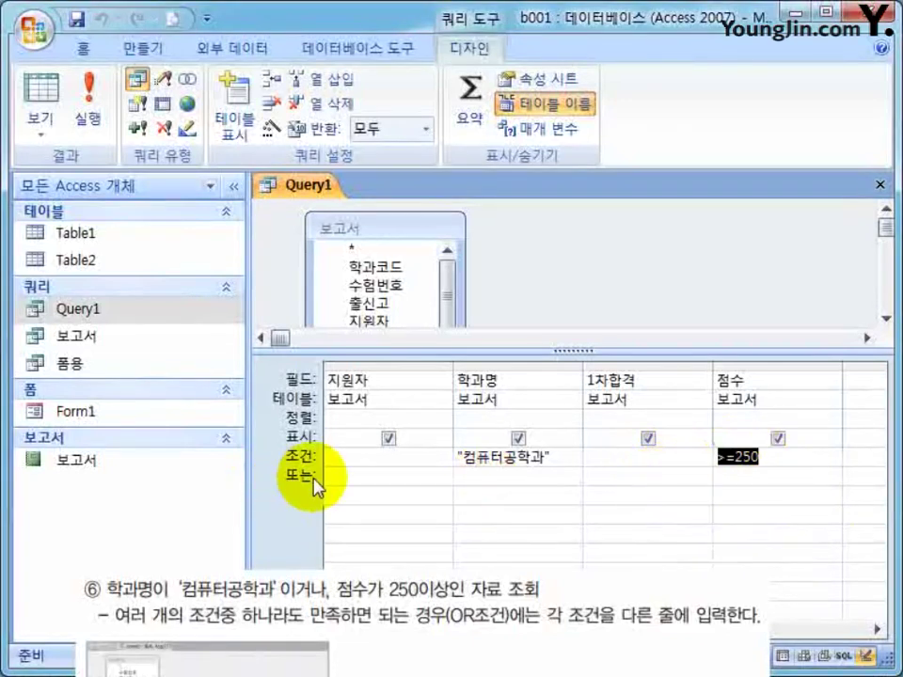
pyautogui.hotkey('ctrl', 'x')
pyautogui.click(831, 478)
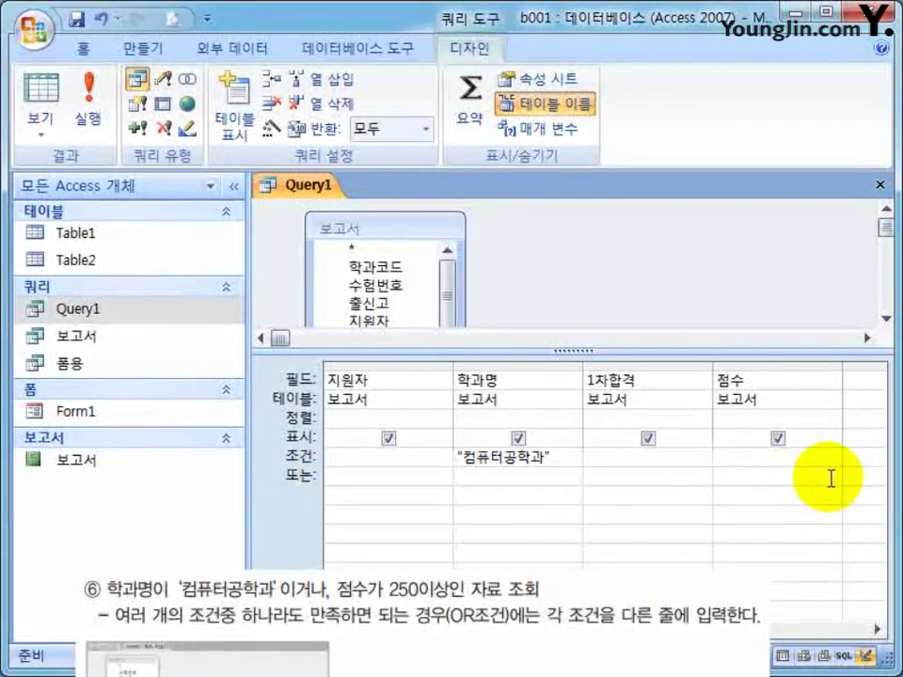
pyautogui.write('>=250')
pyautogui.press('Tab')
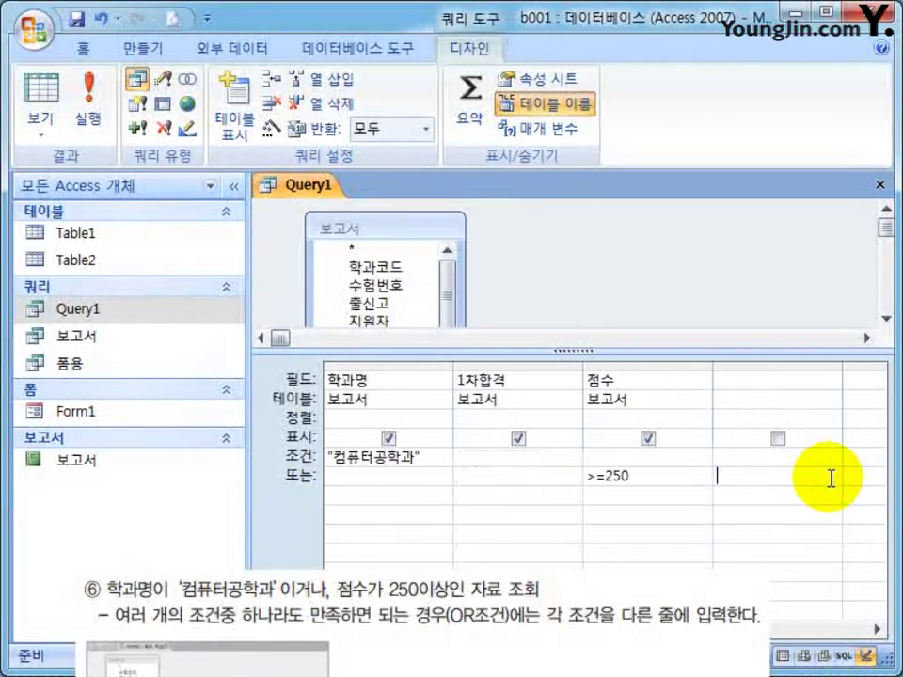
# - Save the OR condition and open Query1 to view the matching records up to the 점수 column
pyautogui.click(881, 184)
pyautogui.click(343, 432)
pyautogui.doubleClick(127, 308)
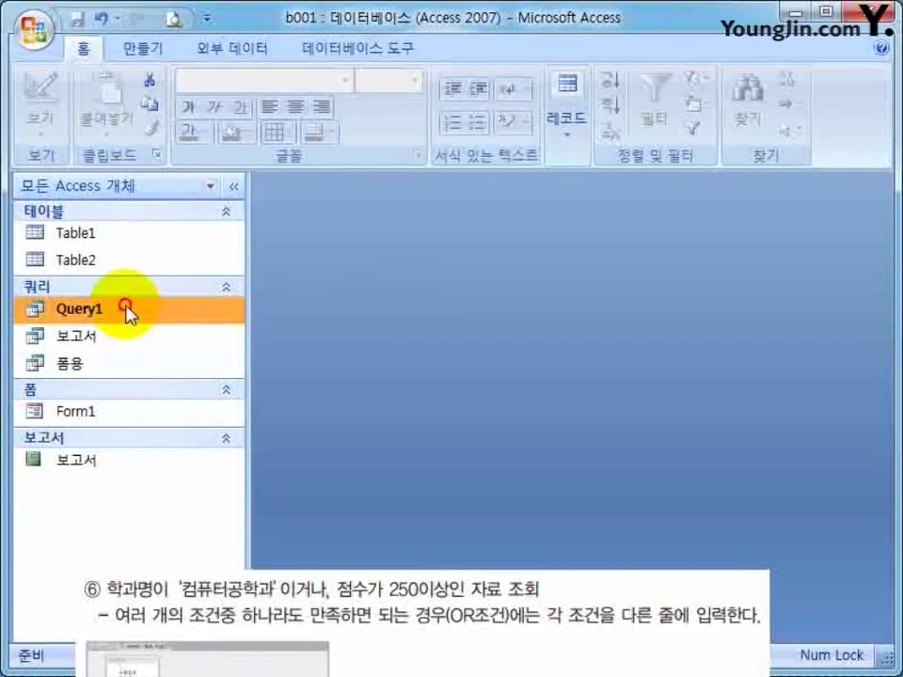
pyautogui.click(846, 632)
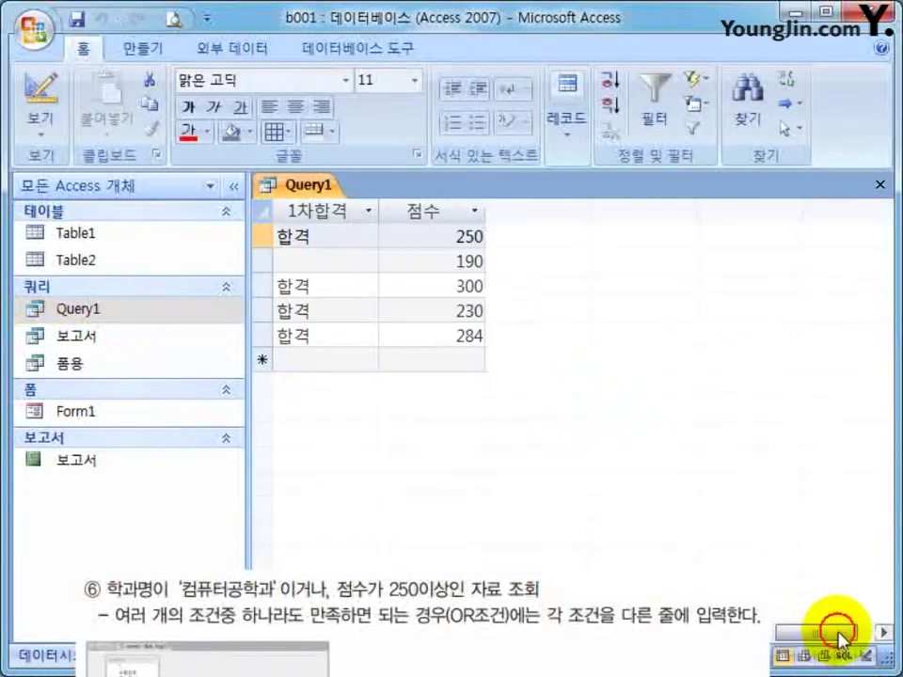
# - Check the 점수 of the second record in the OR results, return to the first columns and close Query1
pyautogui.click(461, 266)
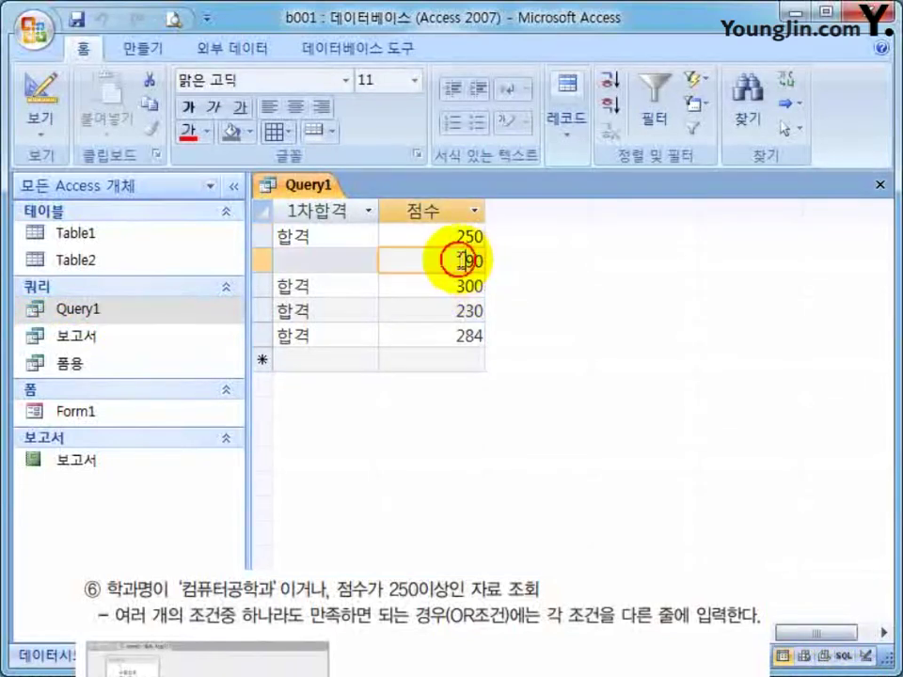
pyautogui.moveTo(461, 266); pyautogui.dragTo(495, 263)
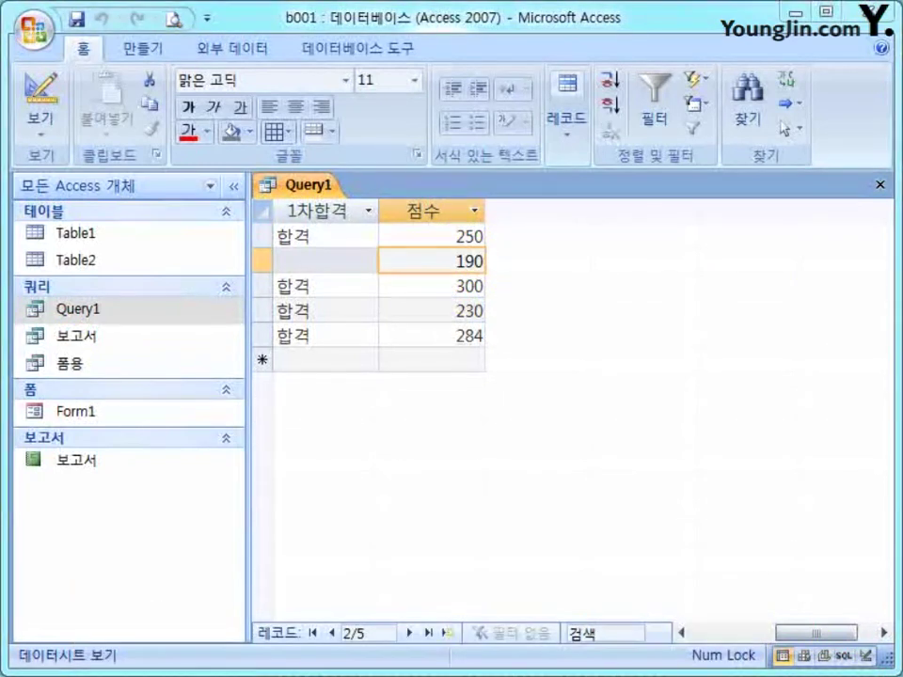
pyautogui.click(807, 632)
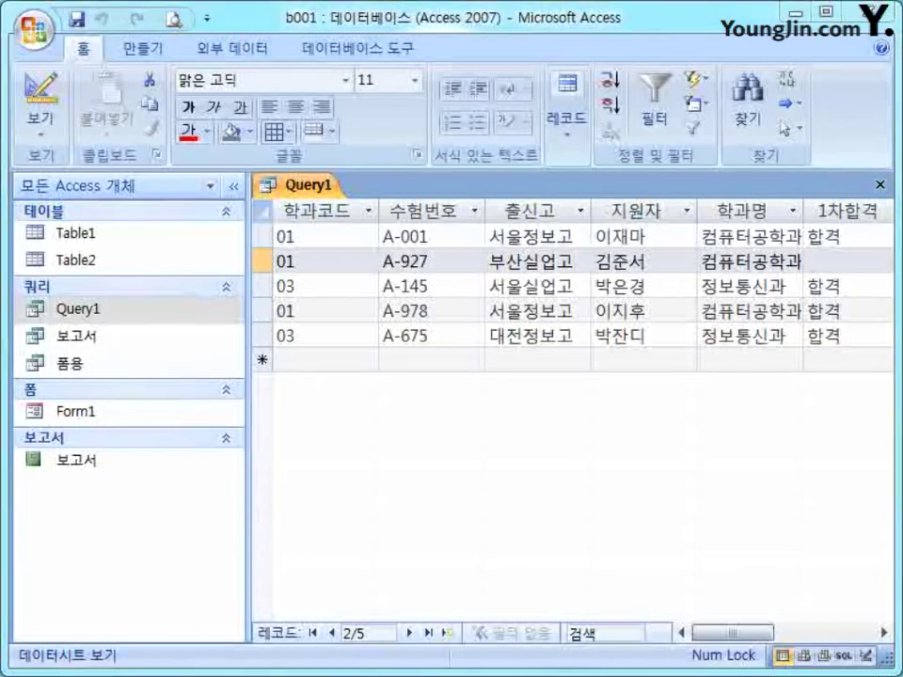
pyautogui.click(880, 191)
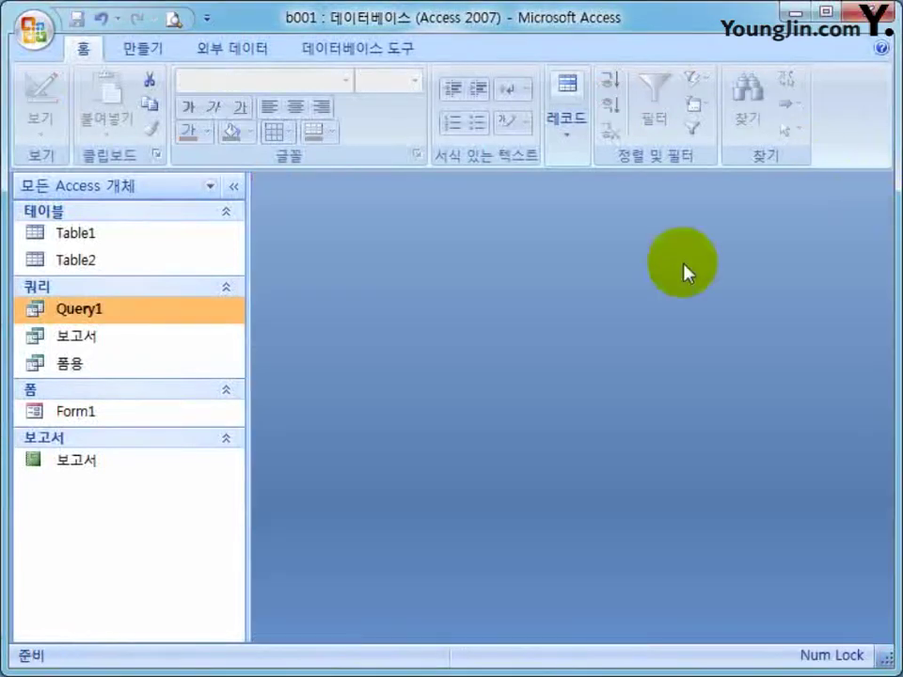
# - In the design of Query1, replace the 학과명 and 점수 criteria with <>"합격" under 1차합격
pyautogui.rightClick(137, 310)
pyautogui.click(182, 355)
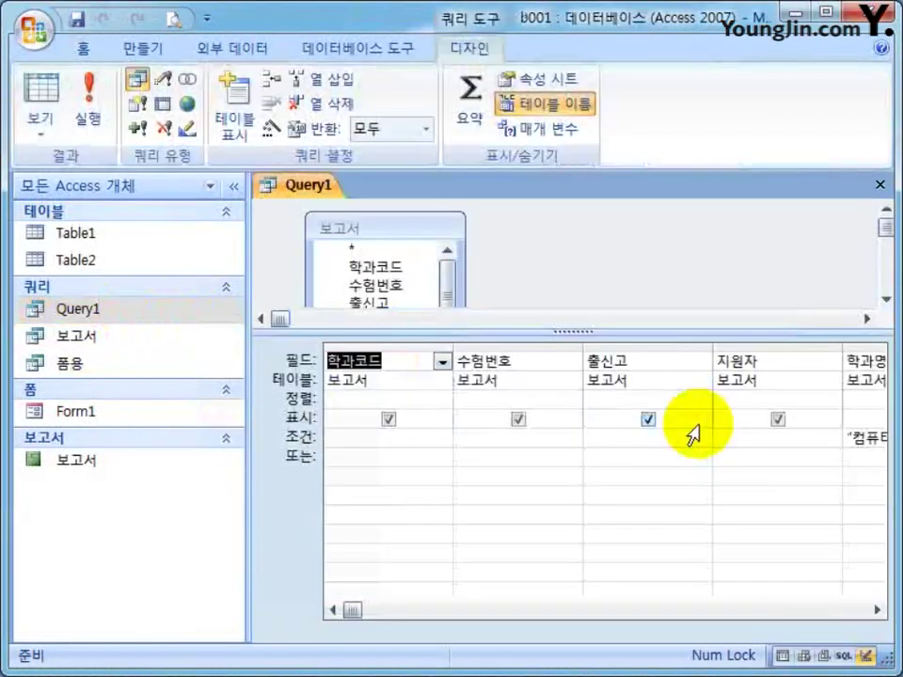
pyautogui.click(873, 610)
pyautogui.click(873, 609)
pyautogui.click(873, 610)
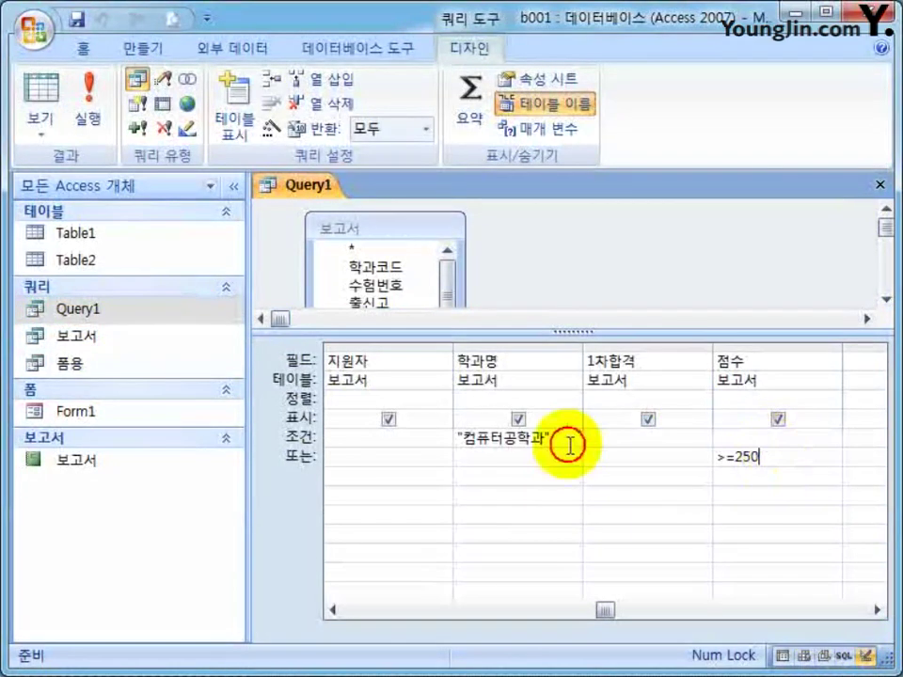
pyautogui.doubleClick(735, 458)
pyautogui.press('Delete')
pyautogui.moveTo(555, 435); pyautogui.dragTo(427, 443)
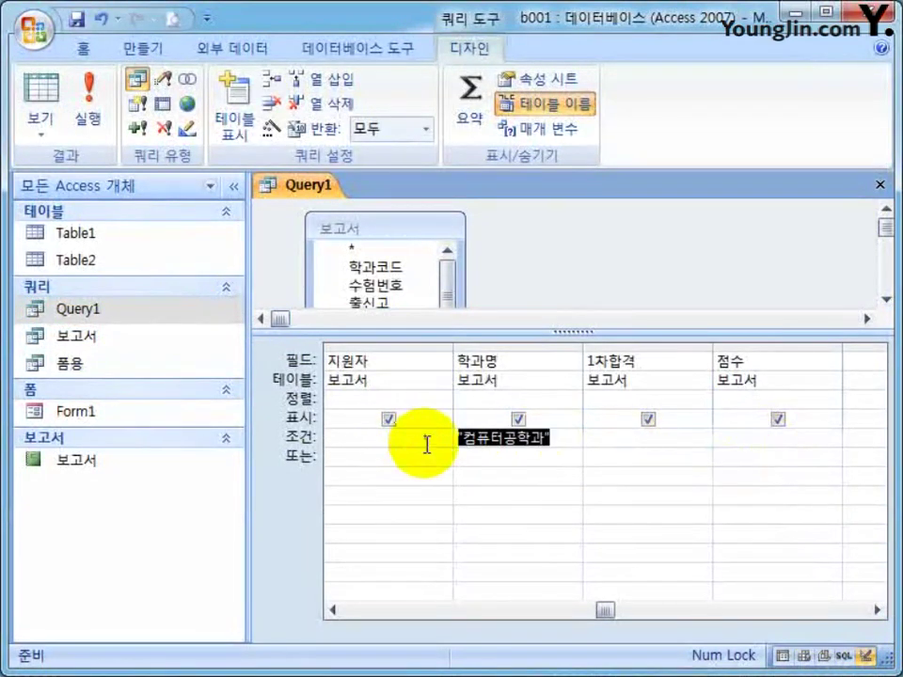
pyautogui.press('Delete')
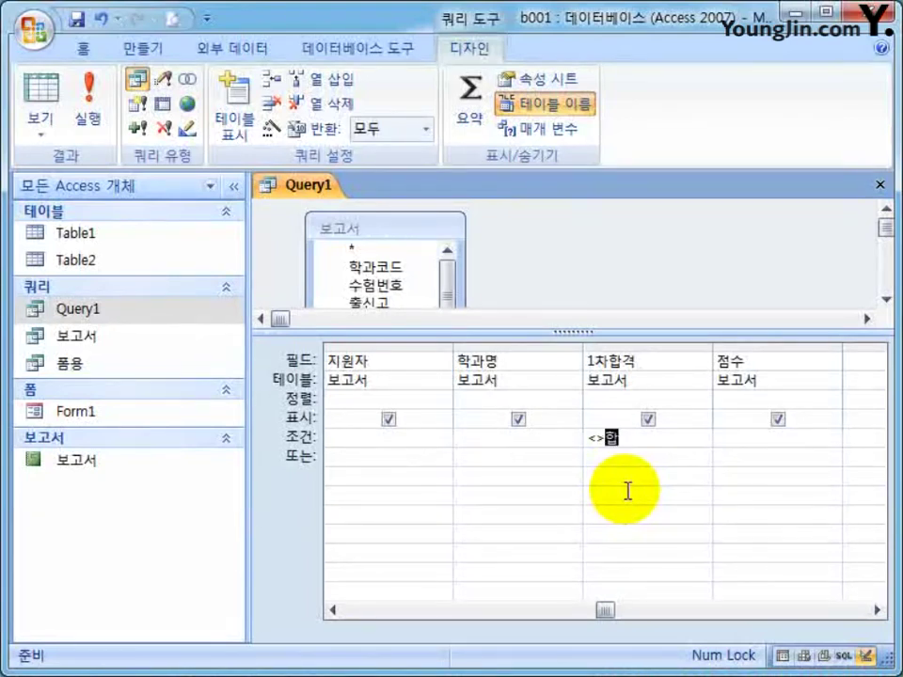
pyautogui.press('Tab')
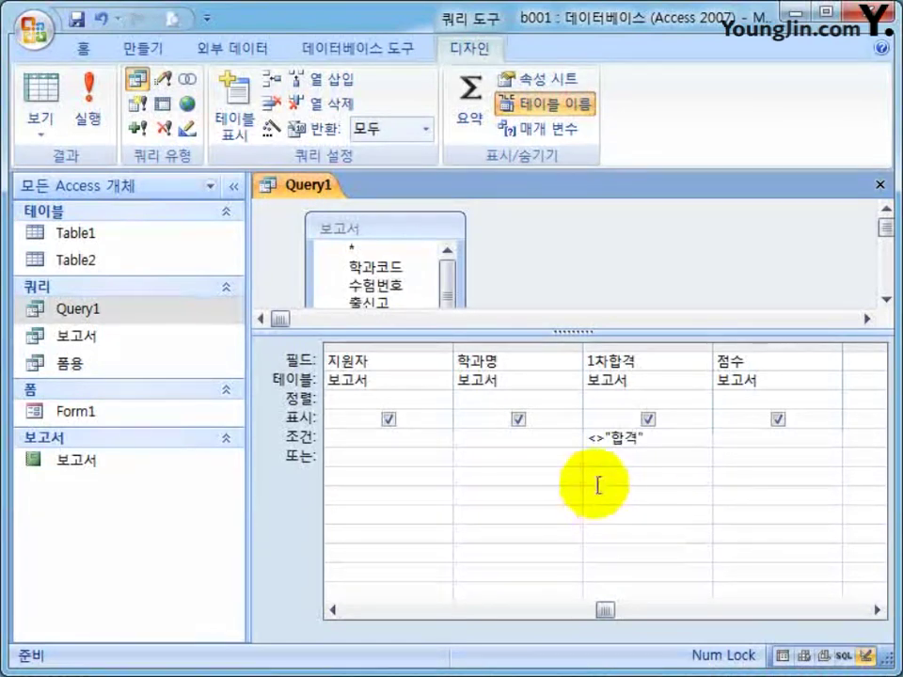
# - Save the not-equal condition, then open Query1 to view its records through the 점수 column and close it
pyautogui.click(880, 186)
pyautogui.press('Return')
pyautogui.doubleClick(167, 318)
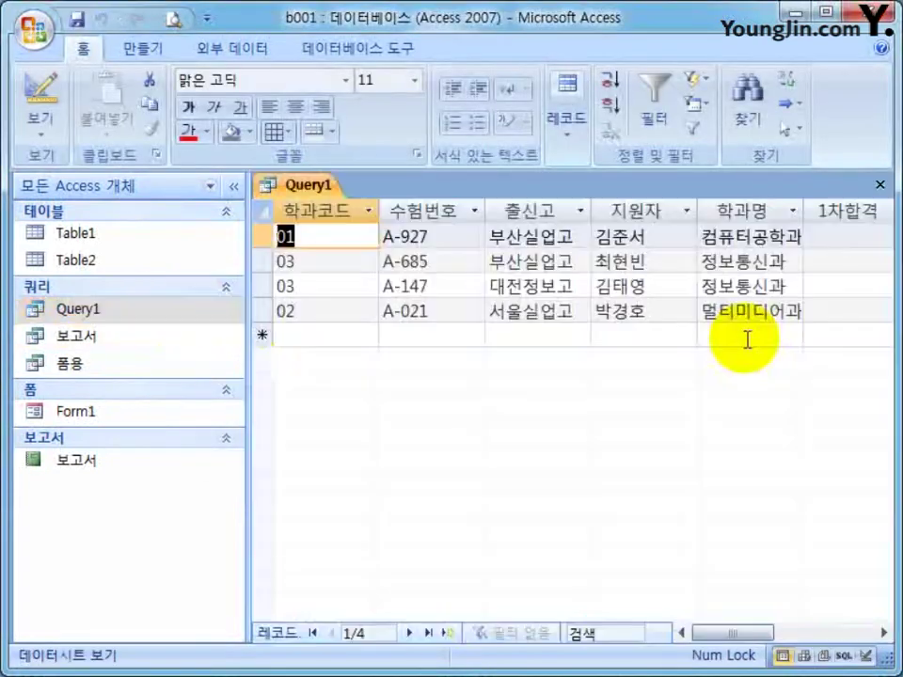
pyautogui.moveTo(725, 636); pyautogui.dragTo(758, 641)
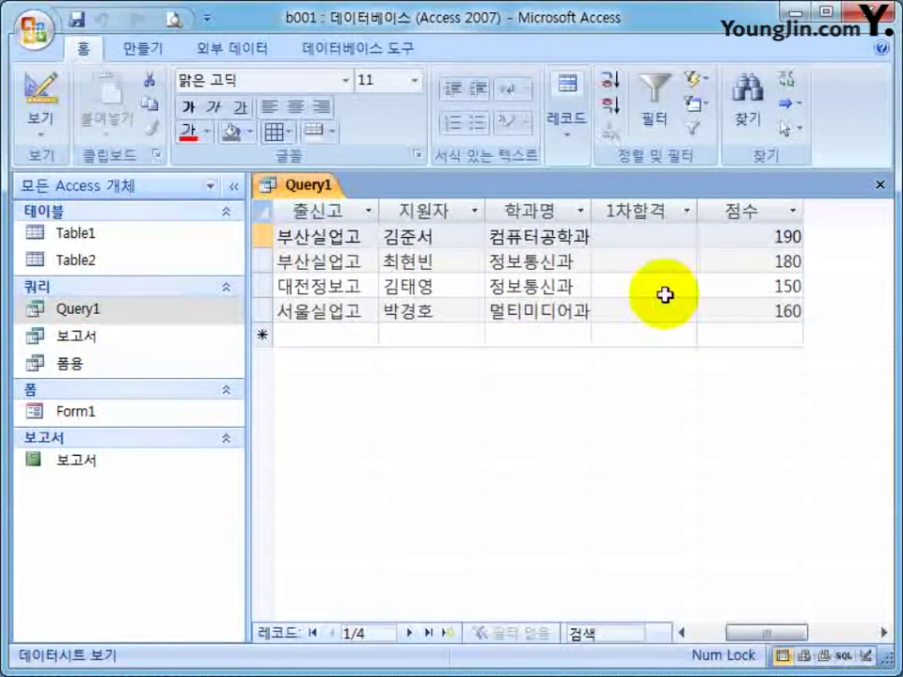
pyautogui.click(881, 185)
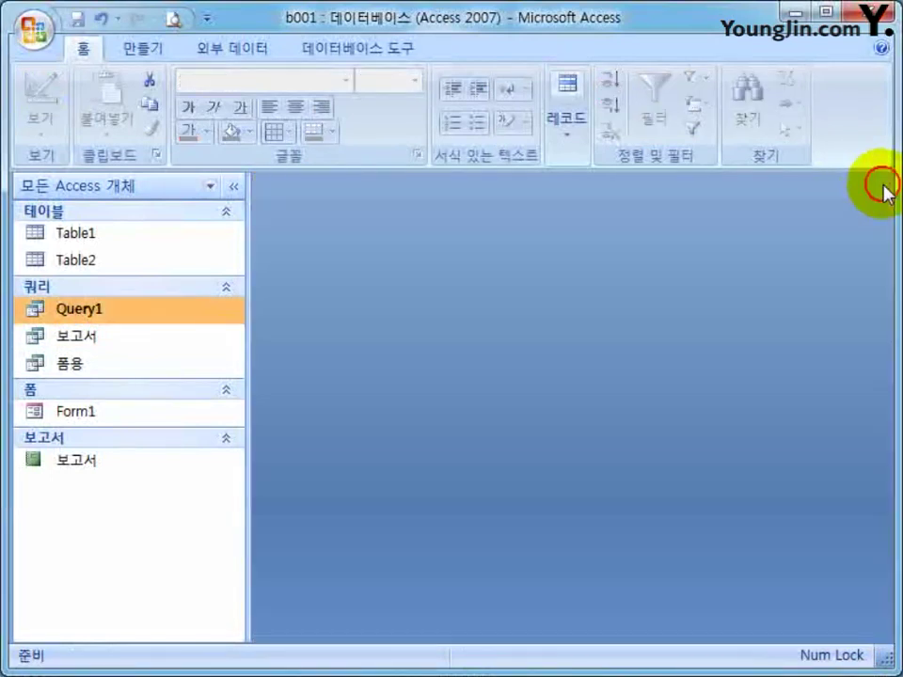
# - Reopen Query1 in design view and remove the criterion from the 1차합격 field
pyautogui.rightClick(161, 312)
pyautogui.click(238, 349)
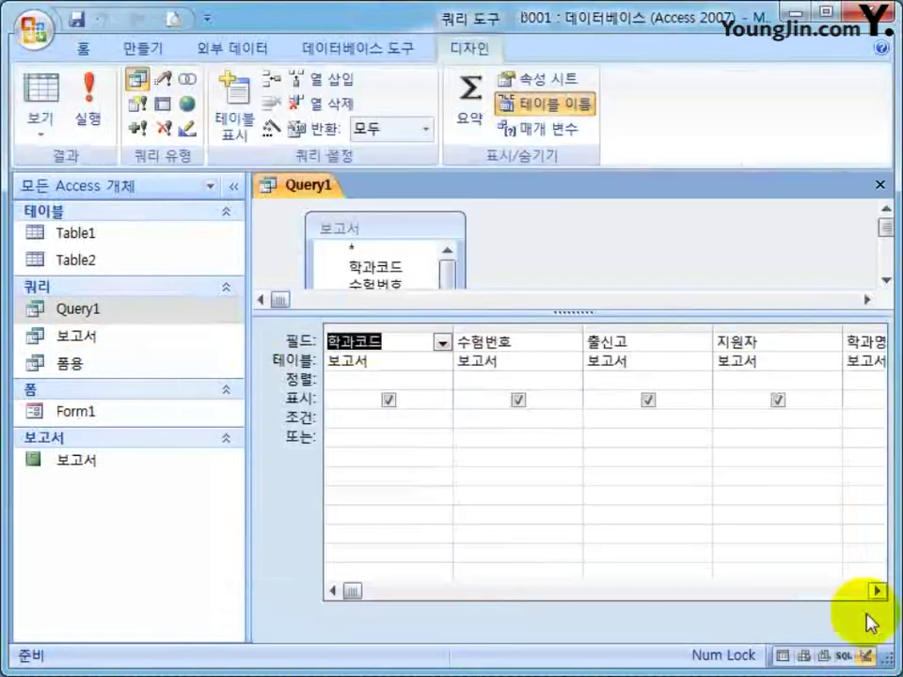
pyautogui.click(876, 591)
pyautogui.click(876, 591)
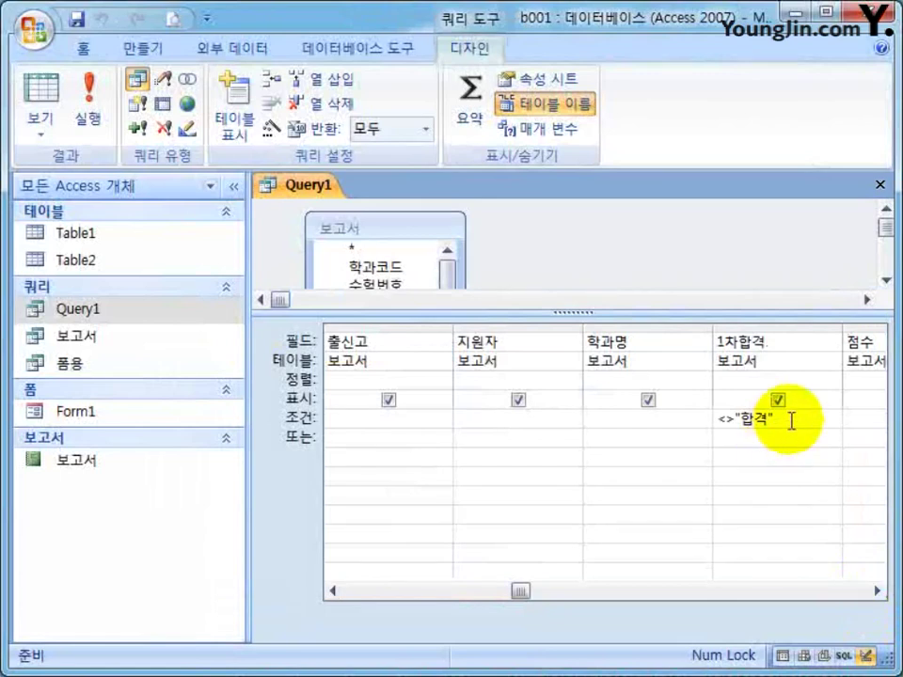
pyautogui.moveTo(792, 420); pyautogui.dragTo(648, 440)
pyautogui.press('Delete')
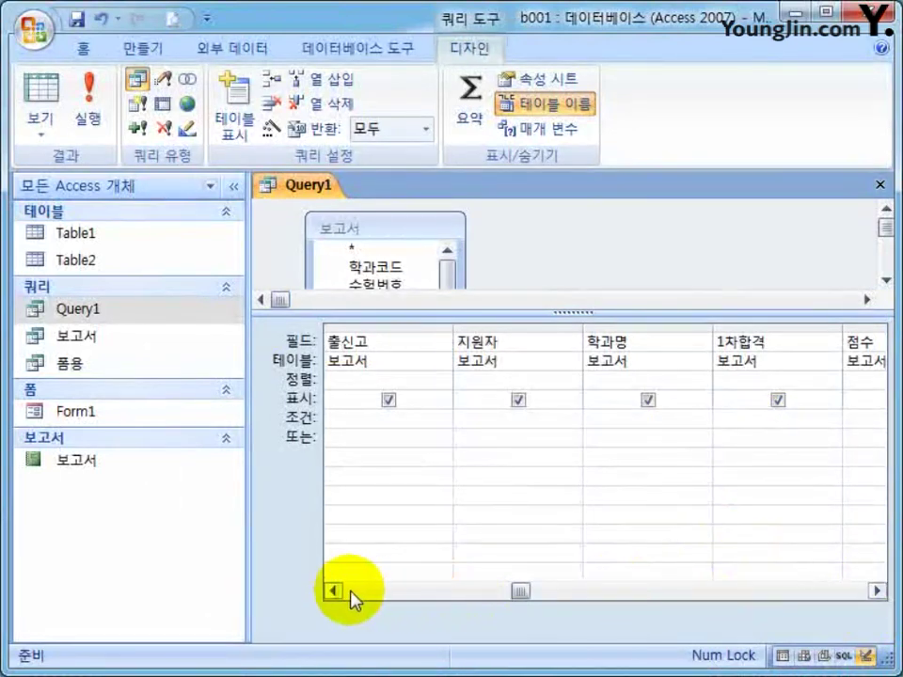
# - Set the 점수 criterion to >=200 and <=250 as a range within one cell
pyautogui.click(876, 591)
pyautogui.click(750, 421)
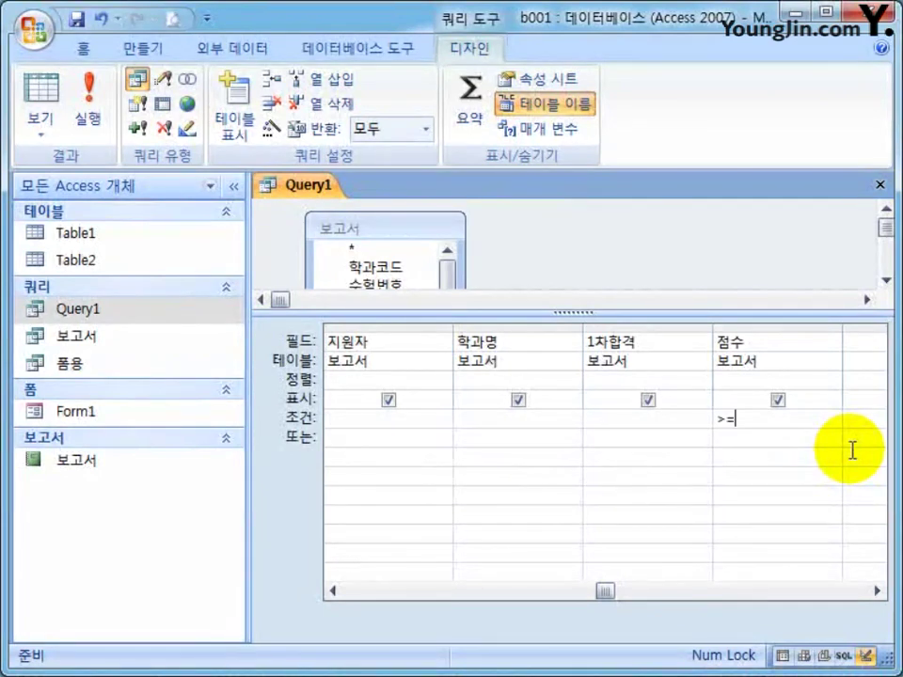
pyautogui.write('>=200 and <=250')
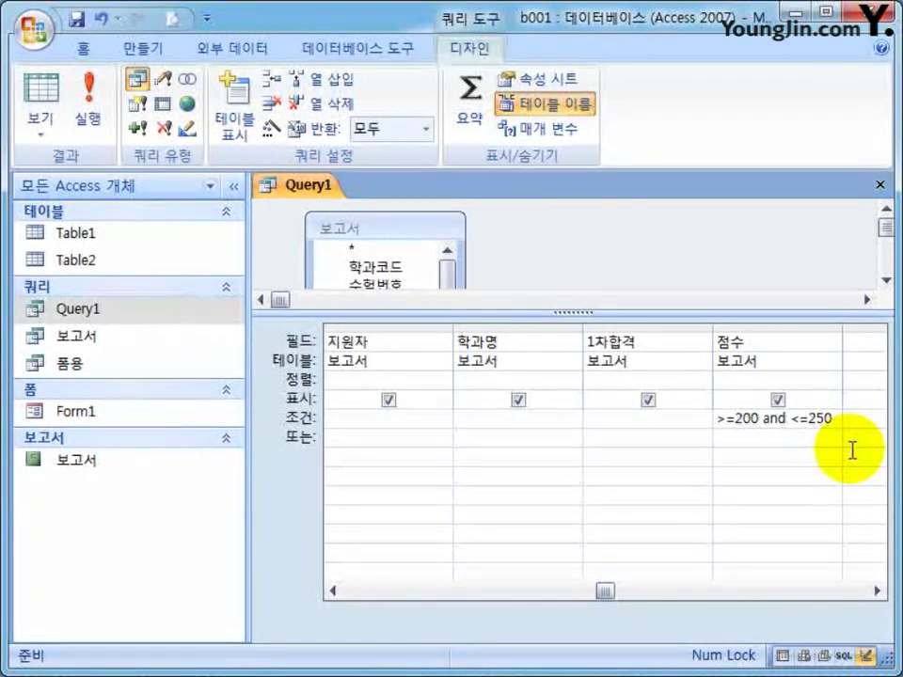
pyautogui.press('Tab')
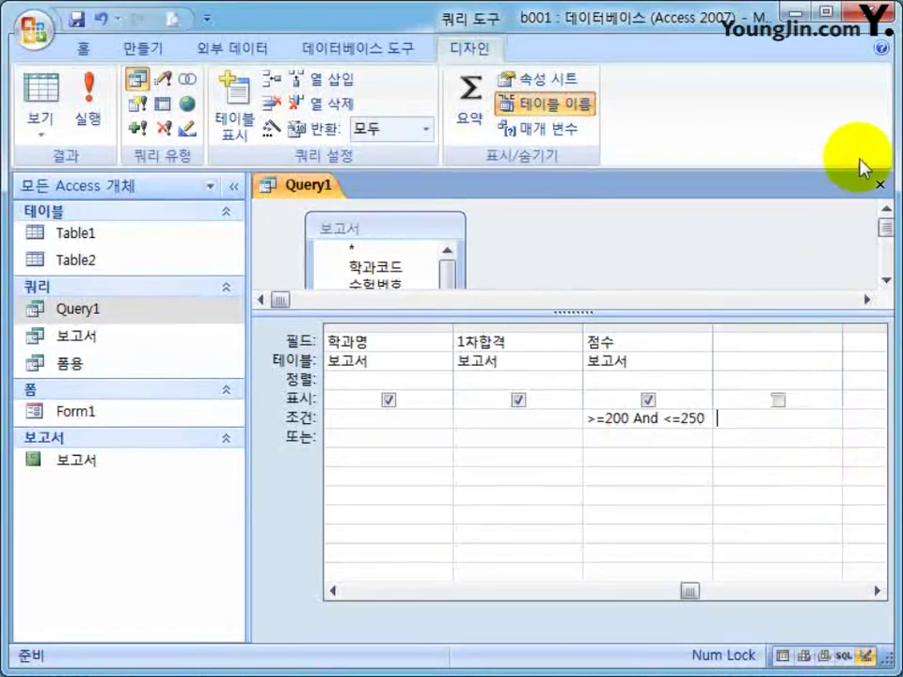
# - Save the score range condition, then open Query1 to view its records through the 점수 column and close it
pyautogui.click(881, 184)
pyautogui.click(299, 430)
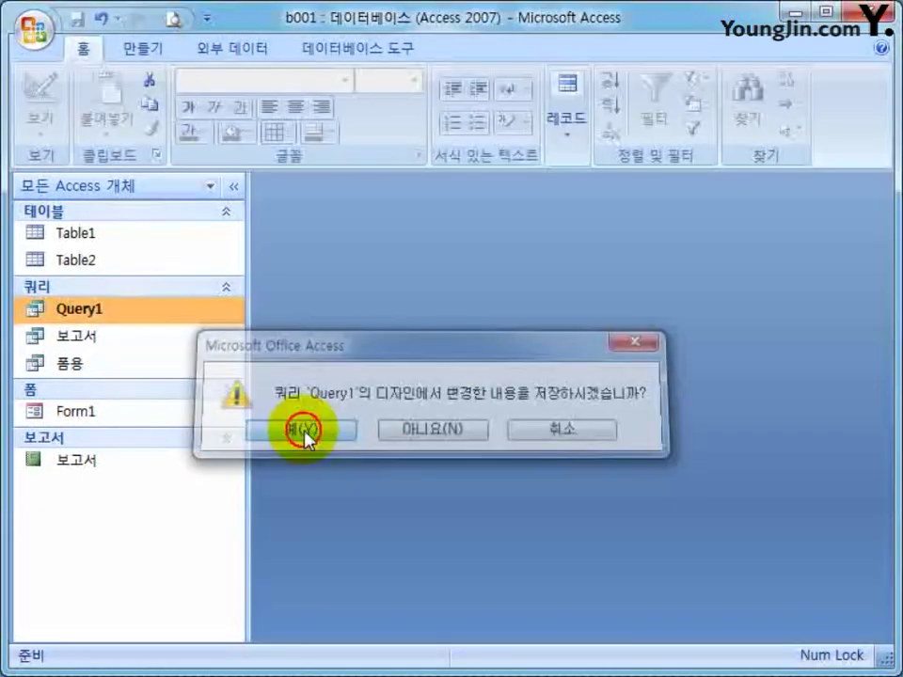
pyautogui.doubleClick(138, 315)
pyautogui.click(883, 634)
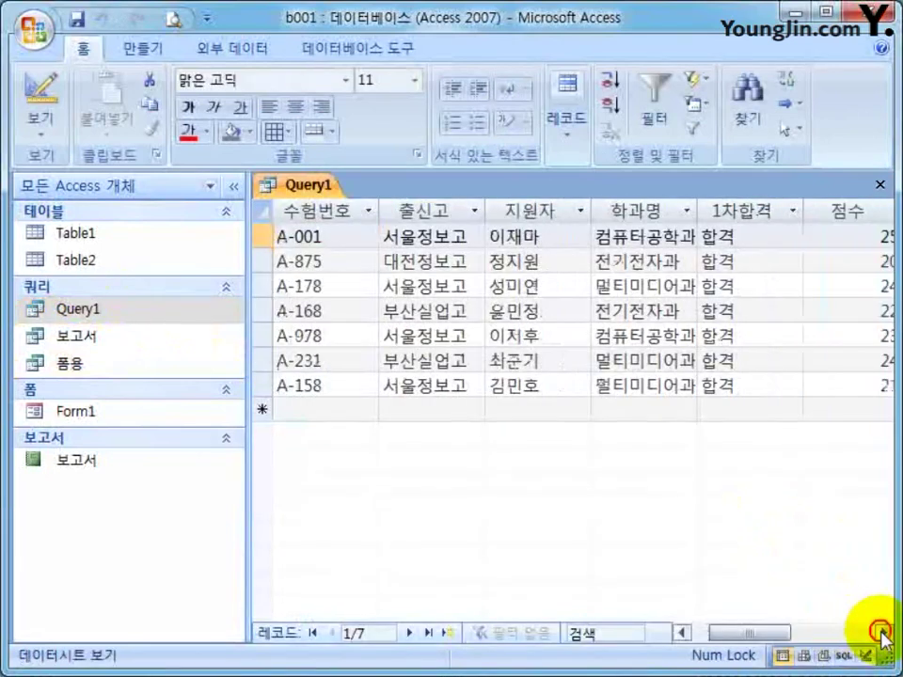
pyautogui.click(882, 634)
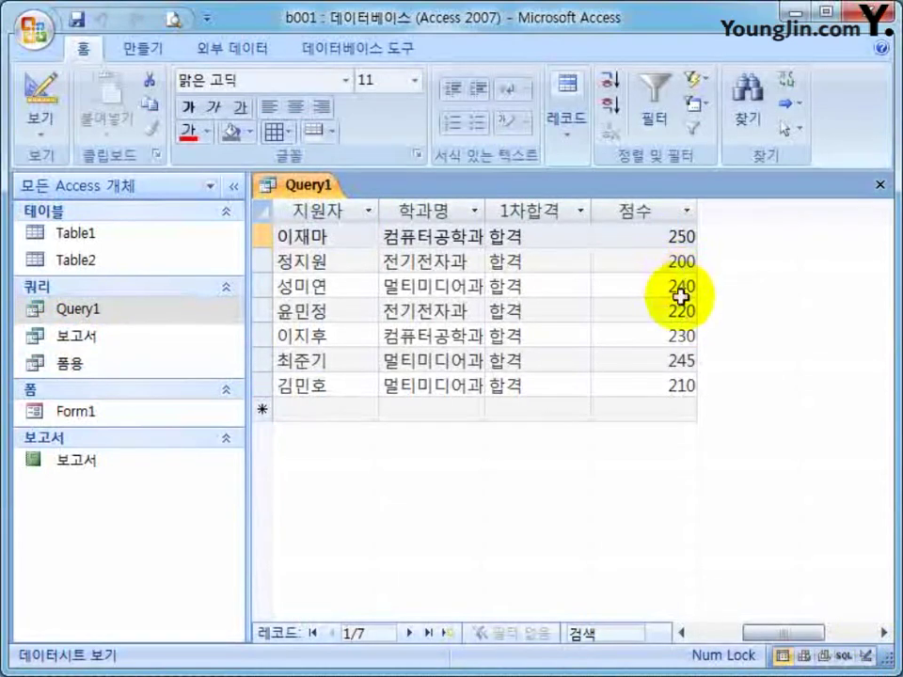
pyautogui.click(881, 185)
# - Reopen Query1 in design view and clear the range criterion from the 점수 field
pyautogui.rightClick(156, 309)
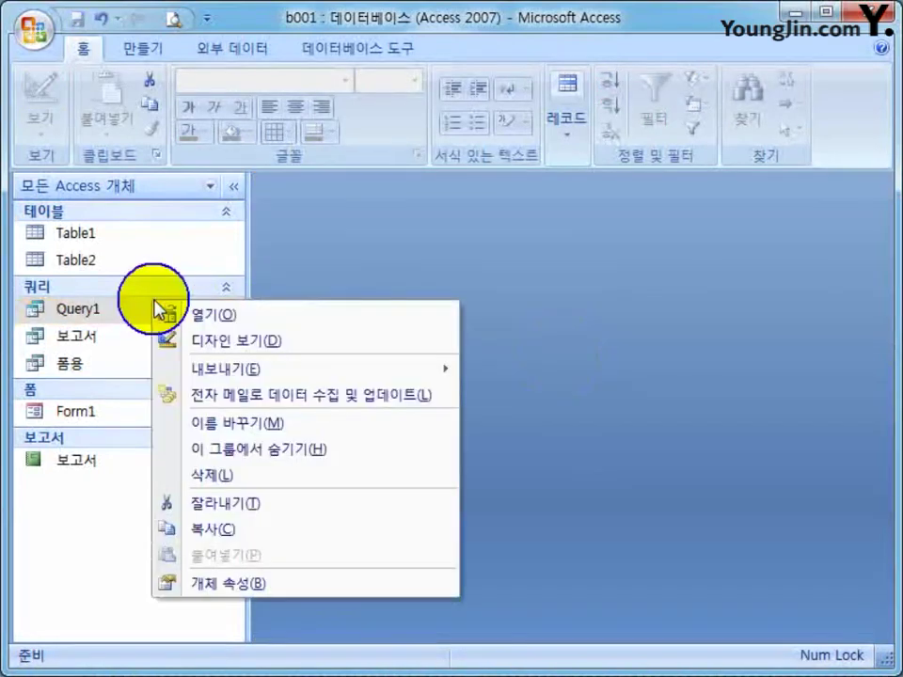
pyautogui.rightClick(66, 292)
pyautogui.rightClick(52, 307)
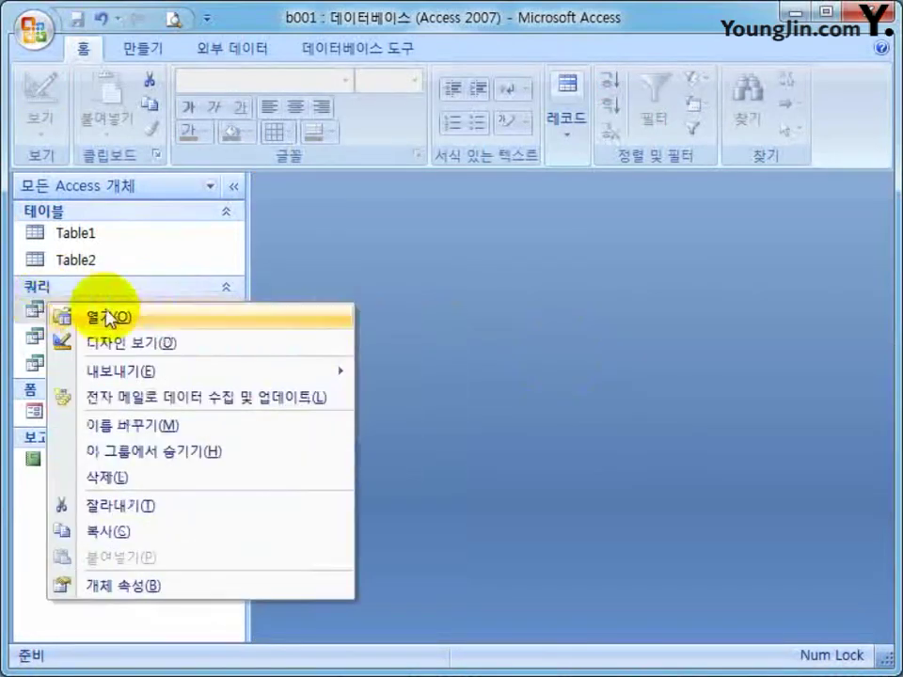
pyautogui.click(160, 343)
pyautogui.click(880, 571)
pyautogui.click(881, 571)
pyautogui.click(877, 571)
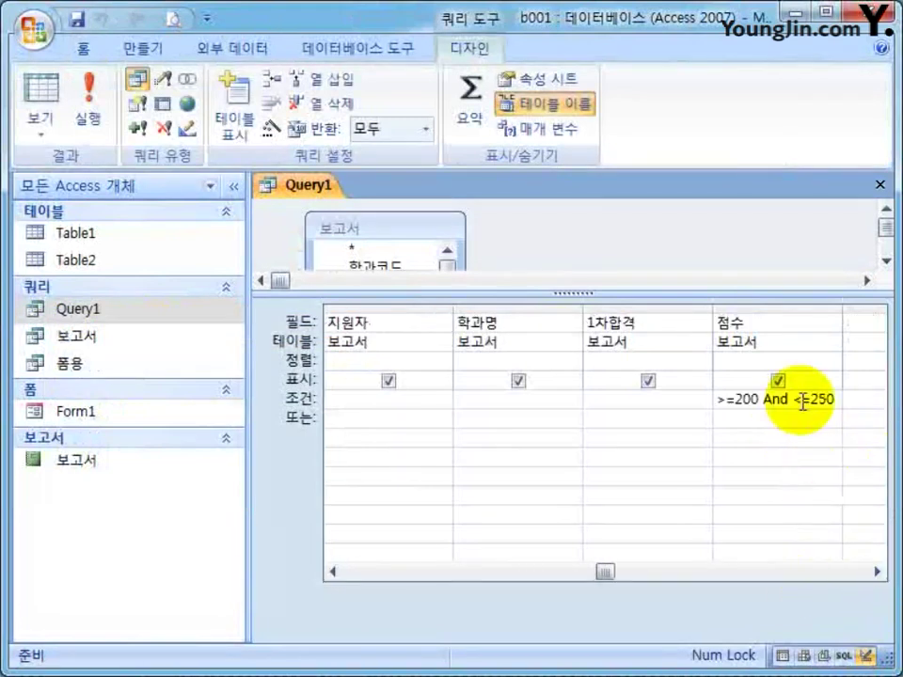
pyautogui.moveTo(827, 395); pyautogui.dragTo(641, 397)
pyautogui.press('Delete')
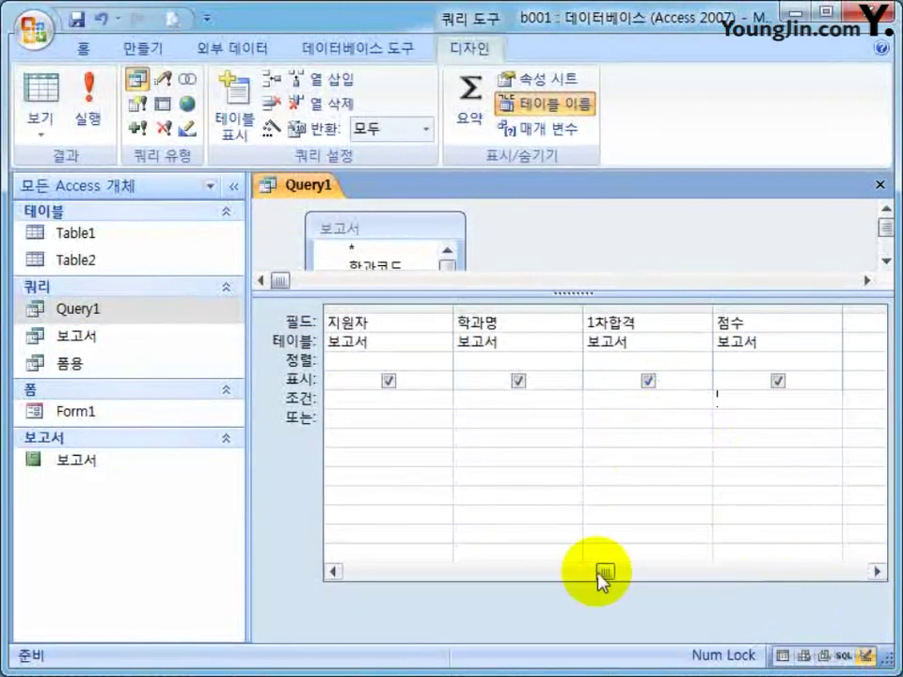
# - Set the 지원자 criterion to 김* or 이* to match applicants with either surname
pyautogui.moveTo(600, 572); pyautogui.dragTo(360, 574)
pyautogui.click(633, 400)
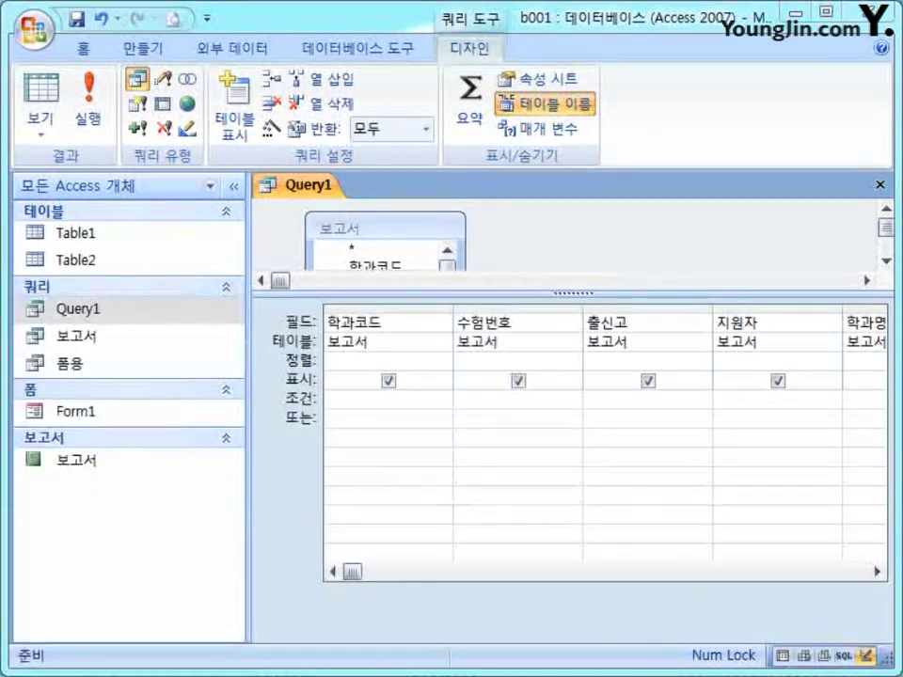
pyautogui.click(797, 401)
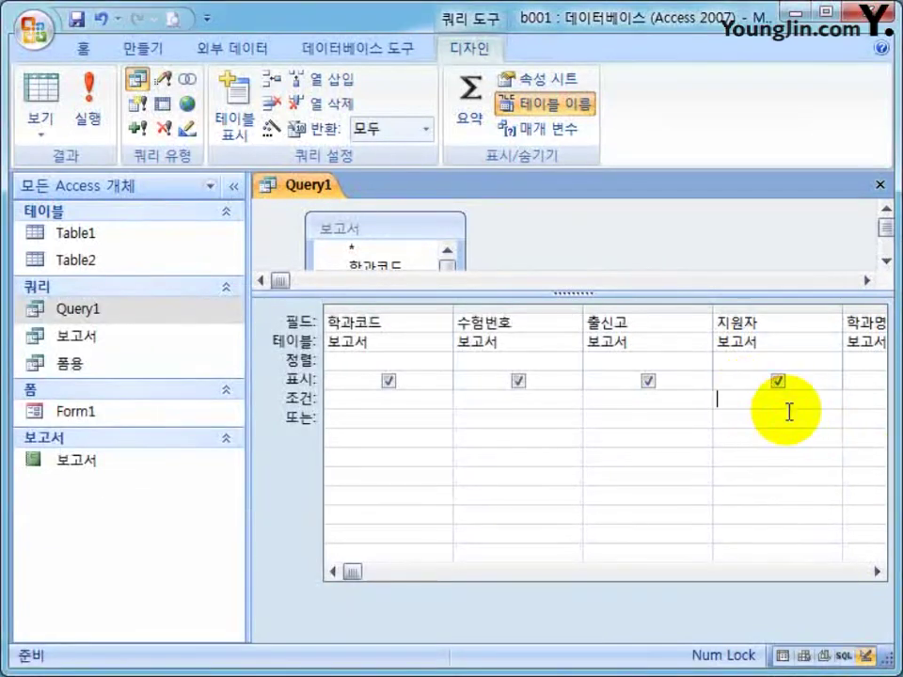
pyautogui.write('김* or')
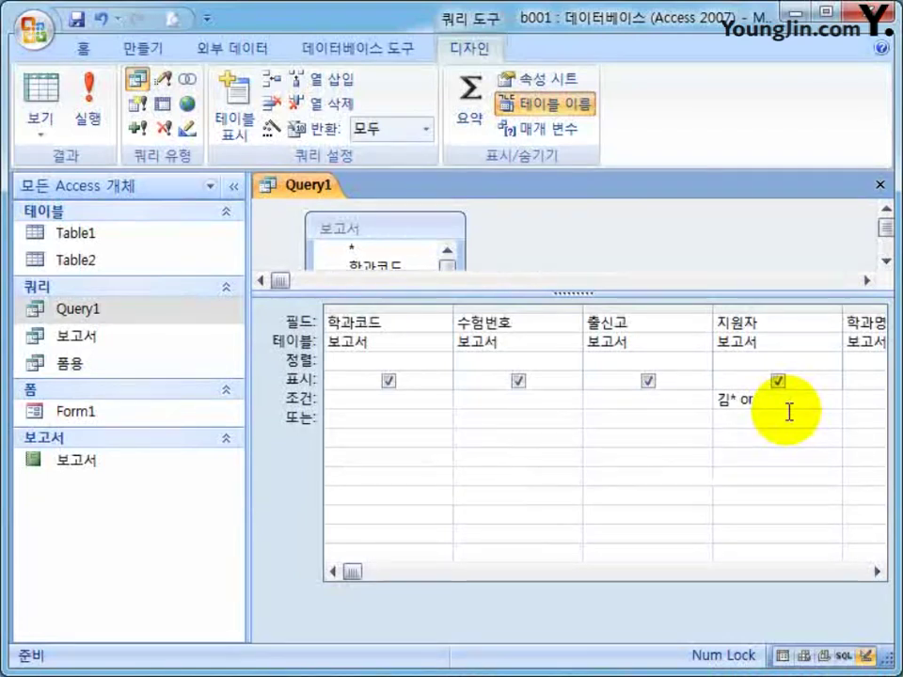
pyautogui.write(' 이')
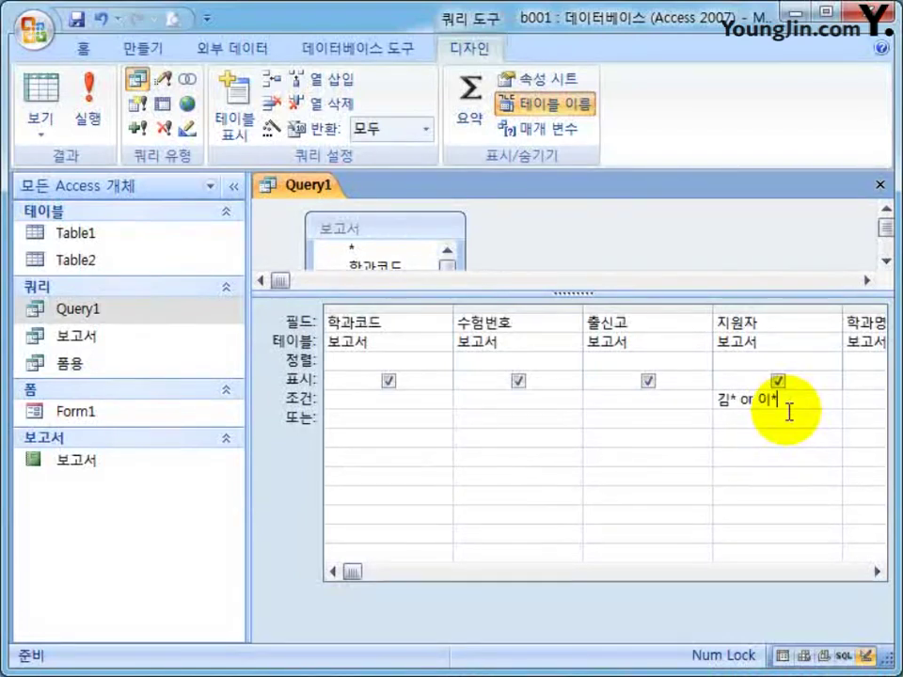
pyautogui.write('*')
pyautogui.press('Tab')
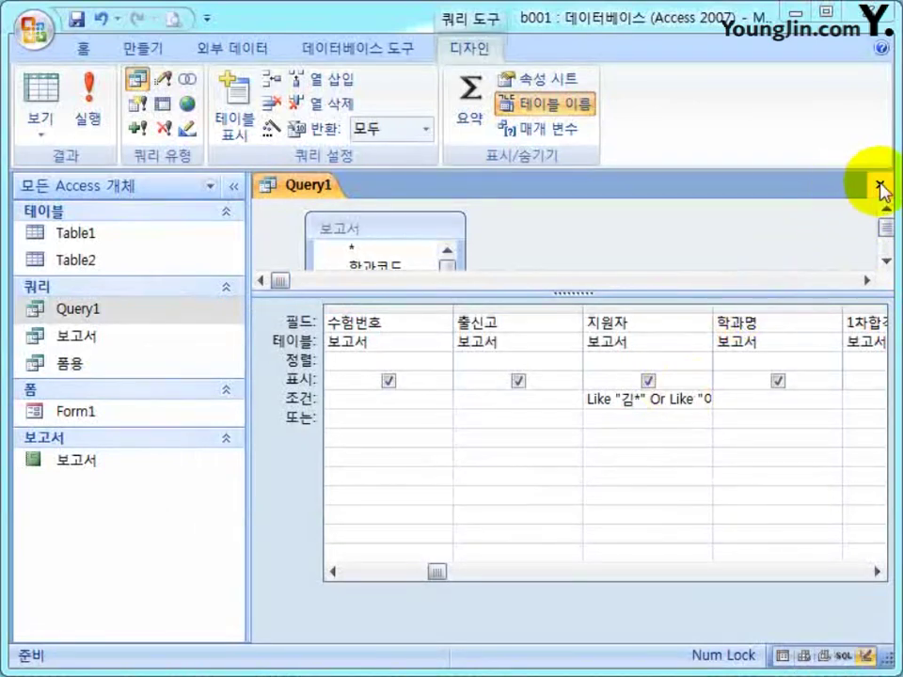
# - Save the surname condition, then open Query1 to check the 지원자 column and close it
pyautogui.click(881, 191)
pyautogui.click(328, 427)
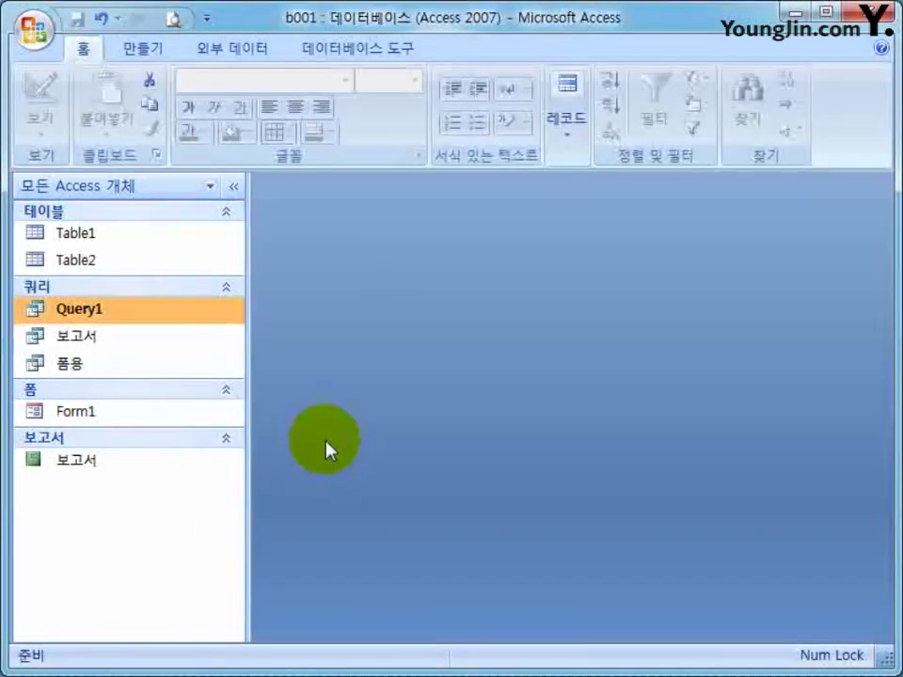
pyautogui.press('Return')
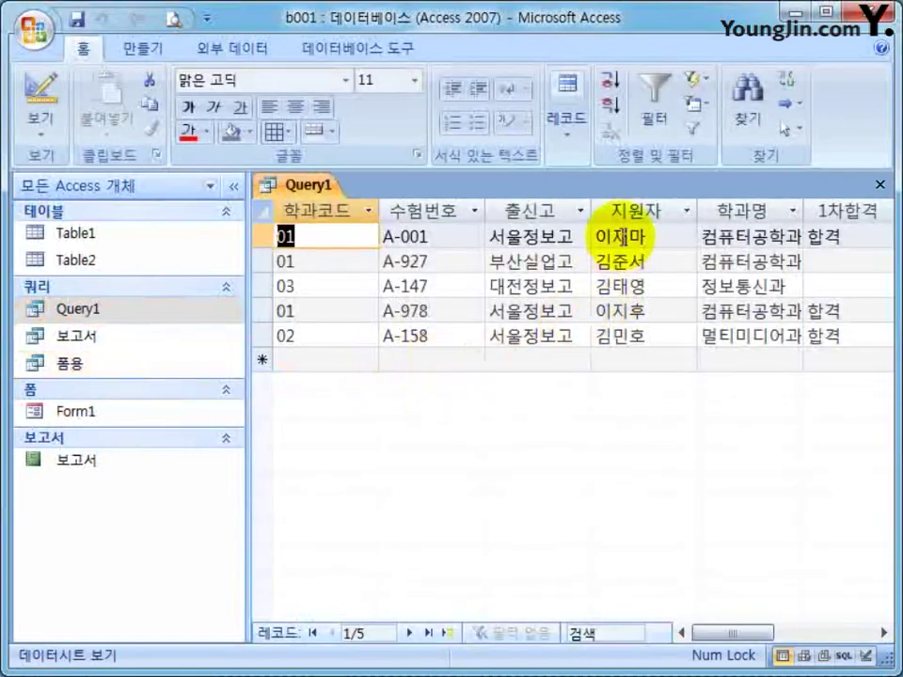
pyautogui.click(598, 286)
pyautogui.click(619, 335)
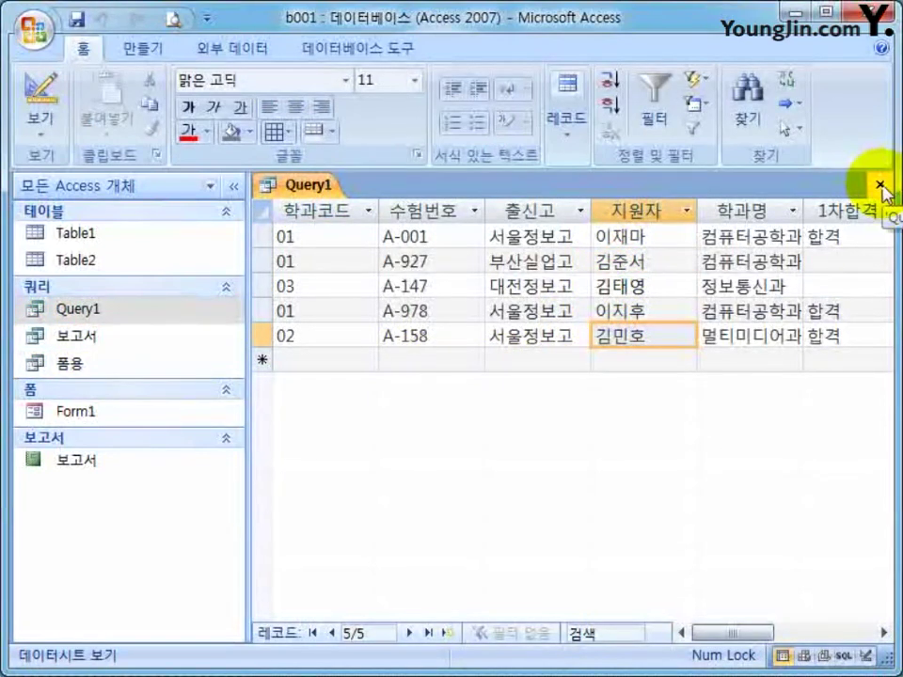
pyautogui.click(882, 186)
# - Open Query1 in design view and examine the Or operator within the 지원자 criterion
pyautogui.rightClick(129, 311)
pyautogui.click(246, 352)
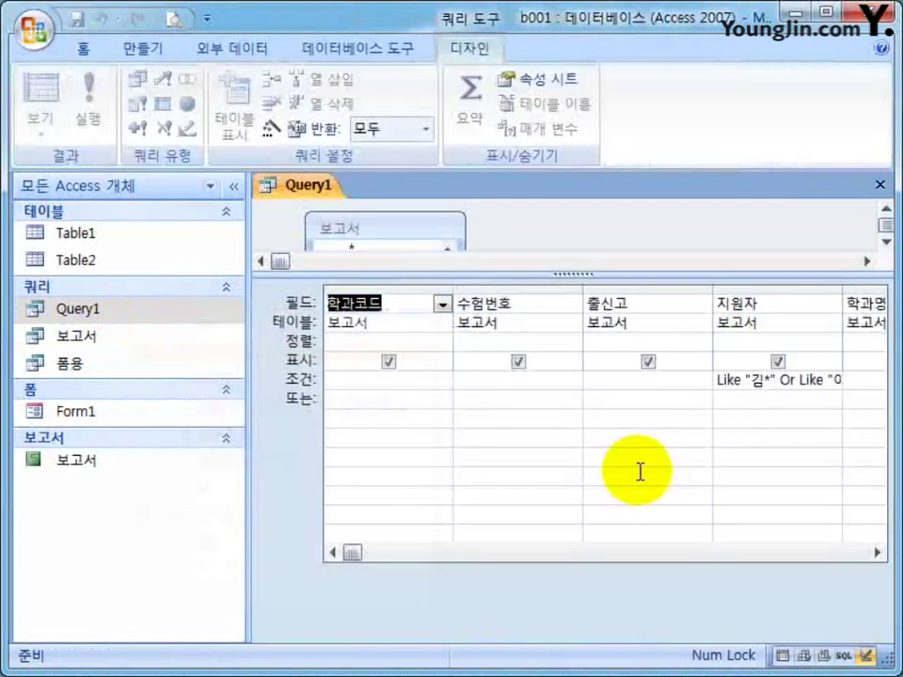
pyautogui.doubleClick(788, 380)
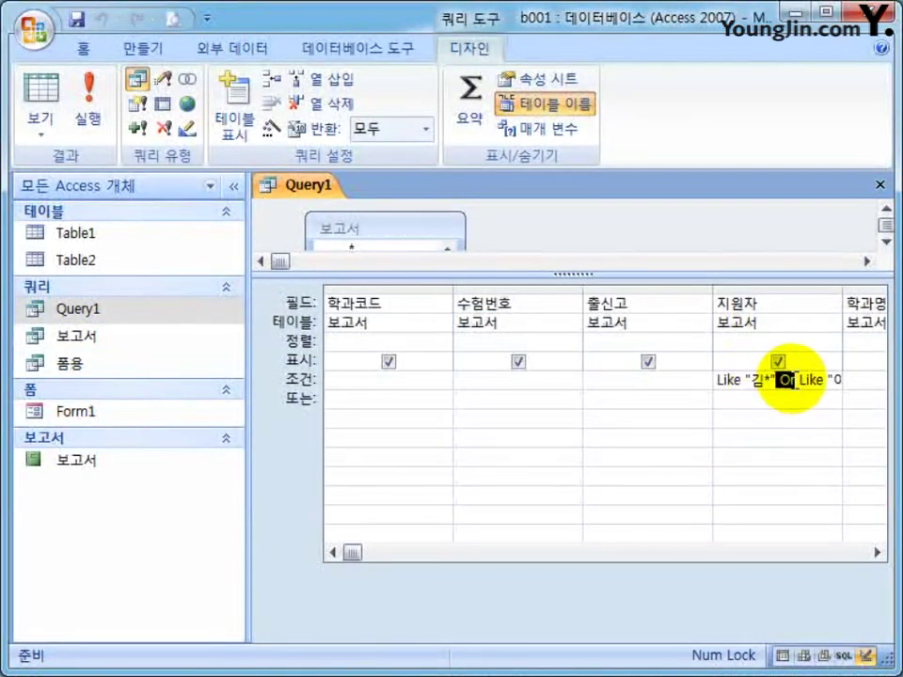
# - Clear the 지원자 criterion in Query1, save the change, then open the query to check its records and close it
pyautogui.moveTo(722, 380); pyautogui.dragTo(862, 380)
pyautogui.press('Delete')
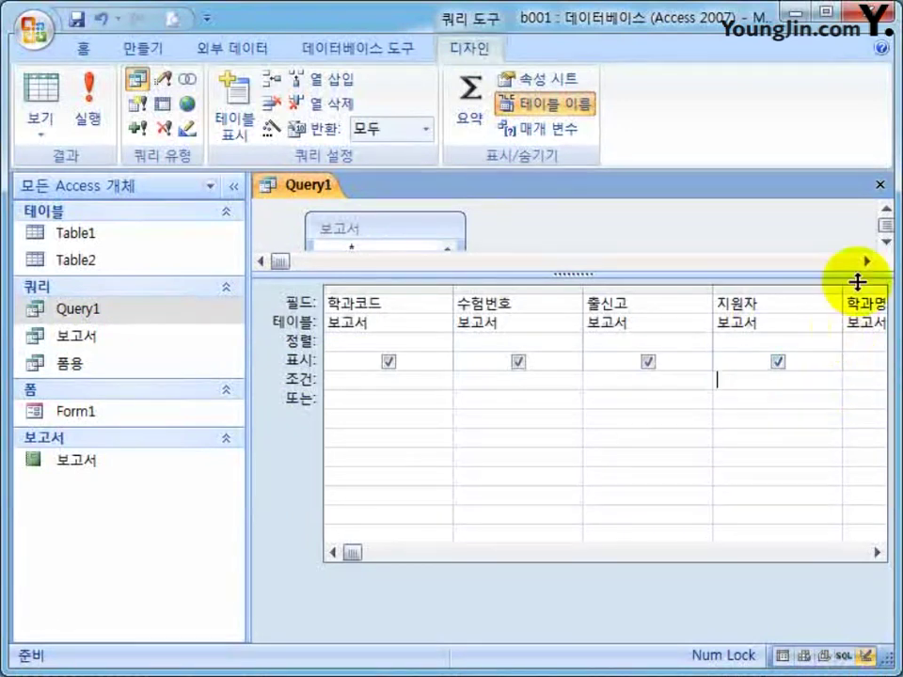
pyautogui.click(882, 182)
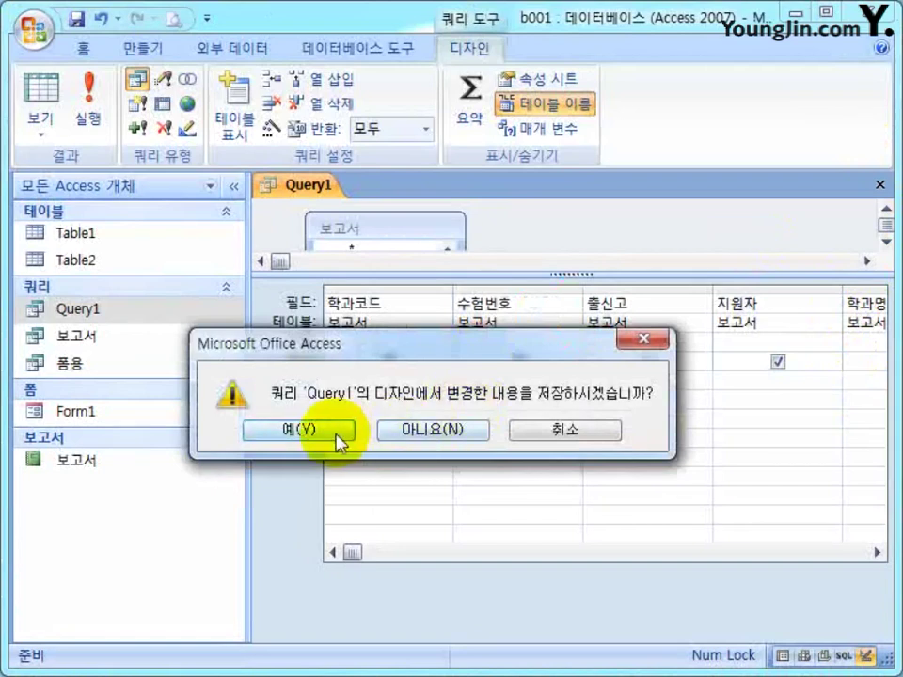
pyautogui.click(337, 442)
pyautogui.doubleClick(182, 315)
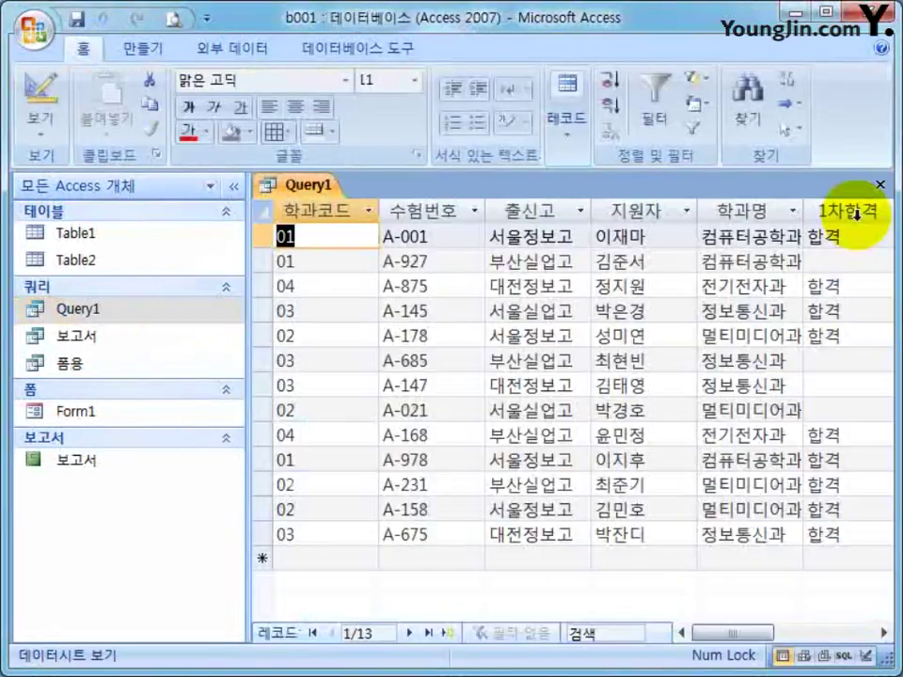
pyautogui.click(881, 183)
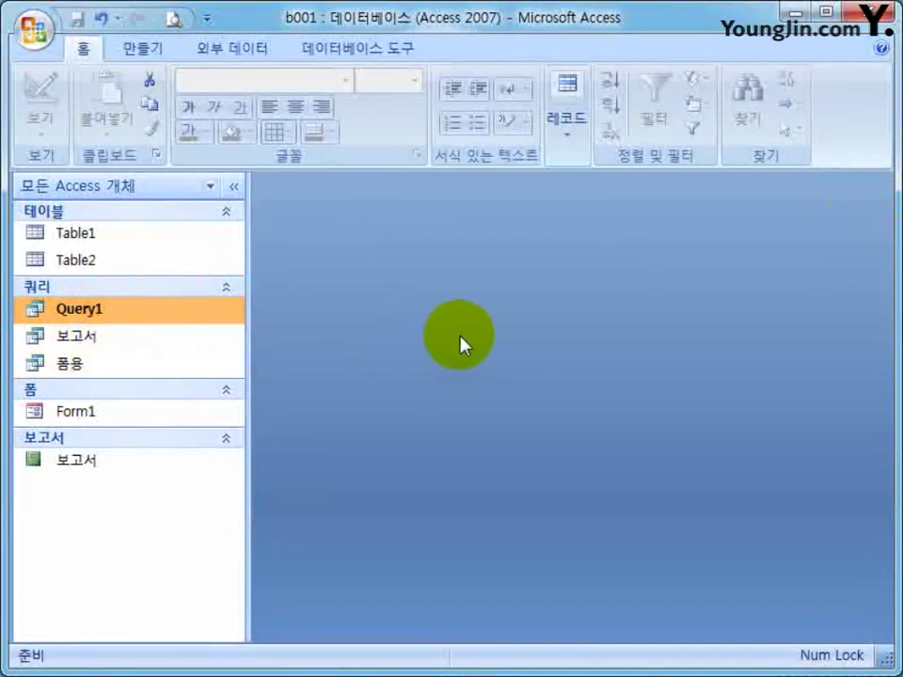
# - Delete Query1 from the database
pyautogui.press('Delete')
pyautogui.press('Return')
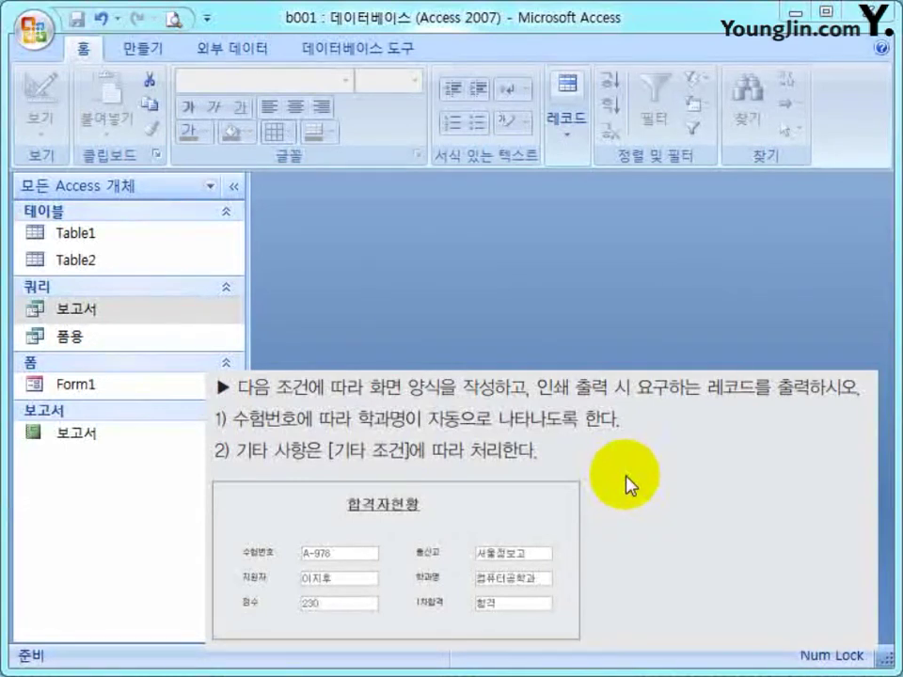
pyautogui.click(580, 478)
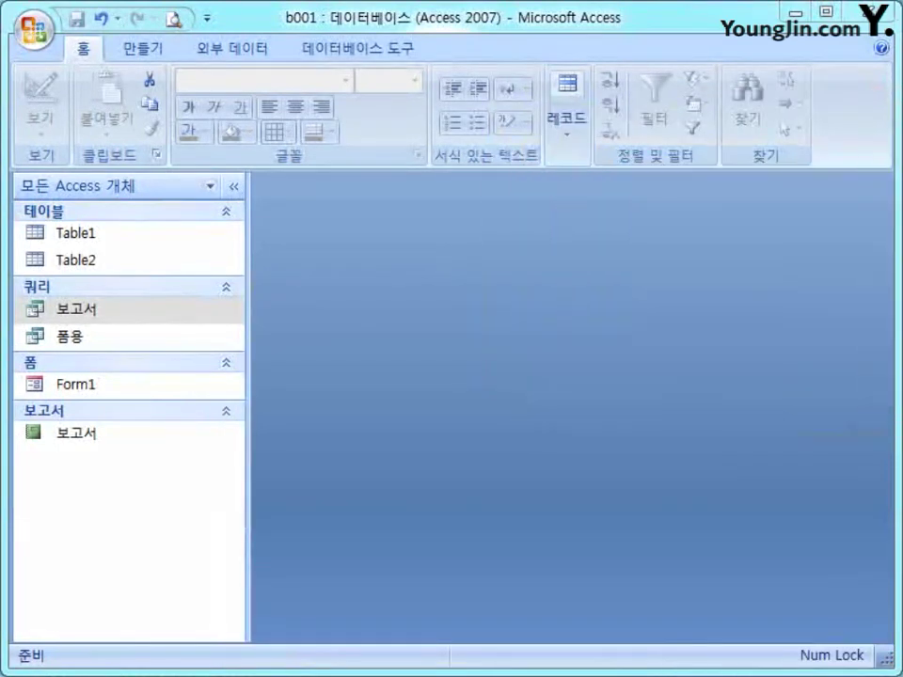
pyautogui.click(535, 409)
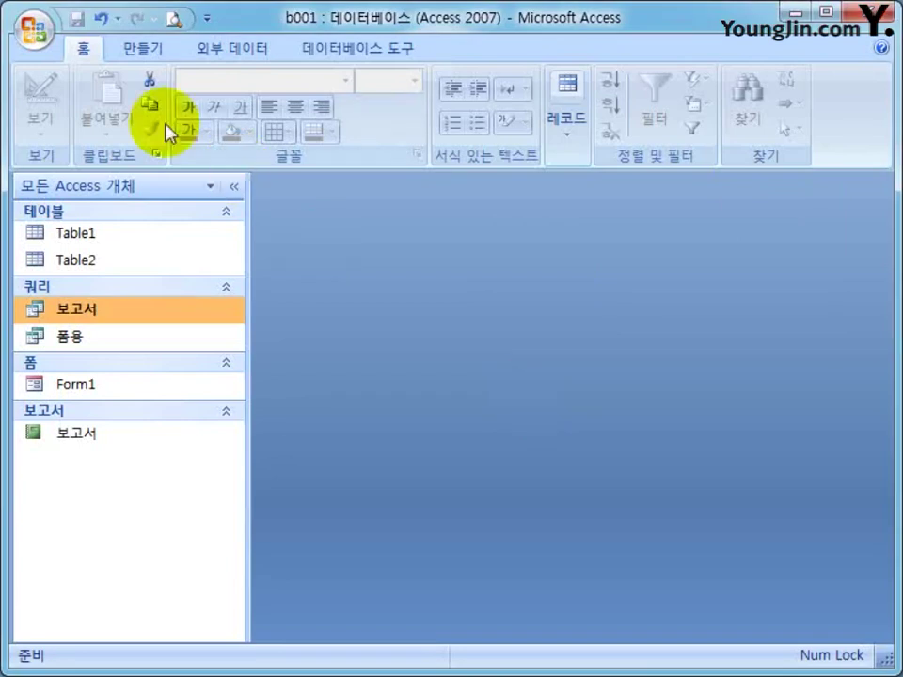
# - Start the Form Wizard with the 보고서 query as the field source
pyautogui.click(136, 49)
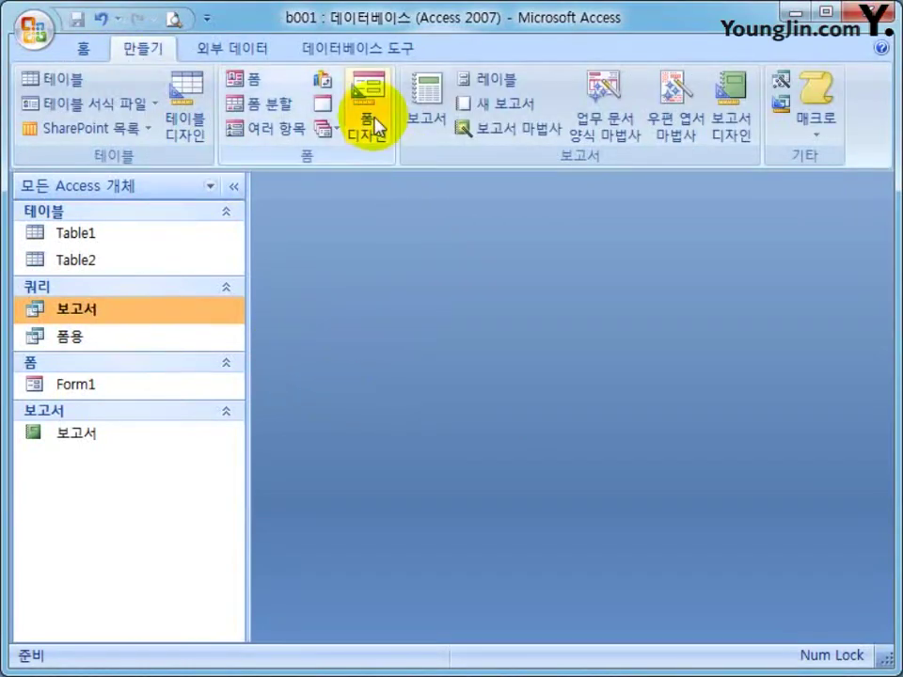
pyautogui.click(329, 131)
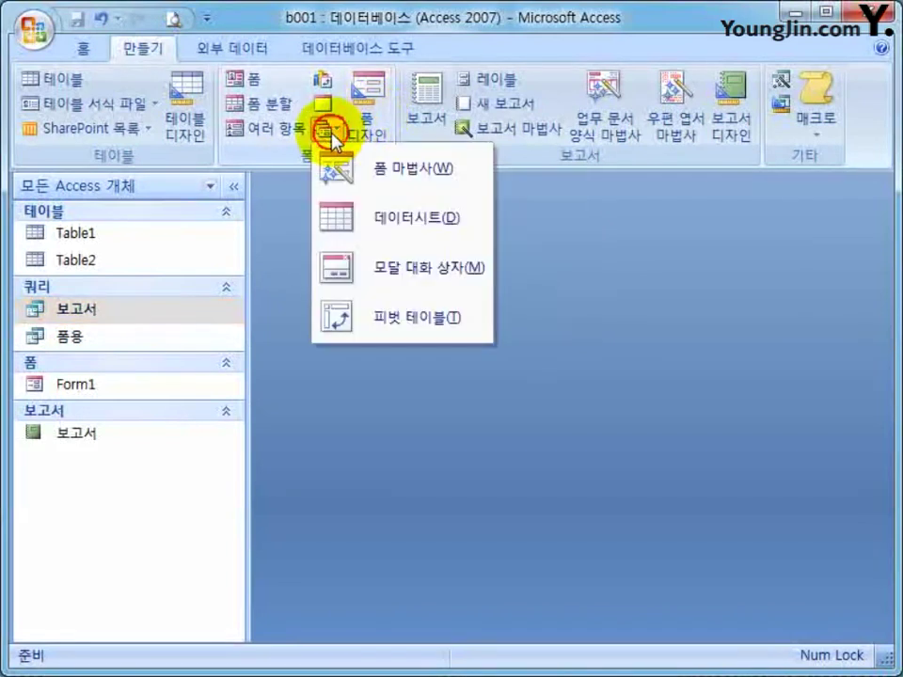
pyautogui.click(395, 184)
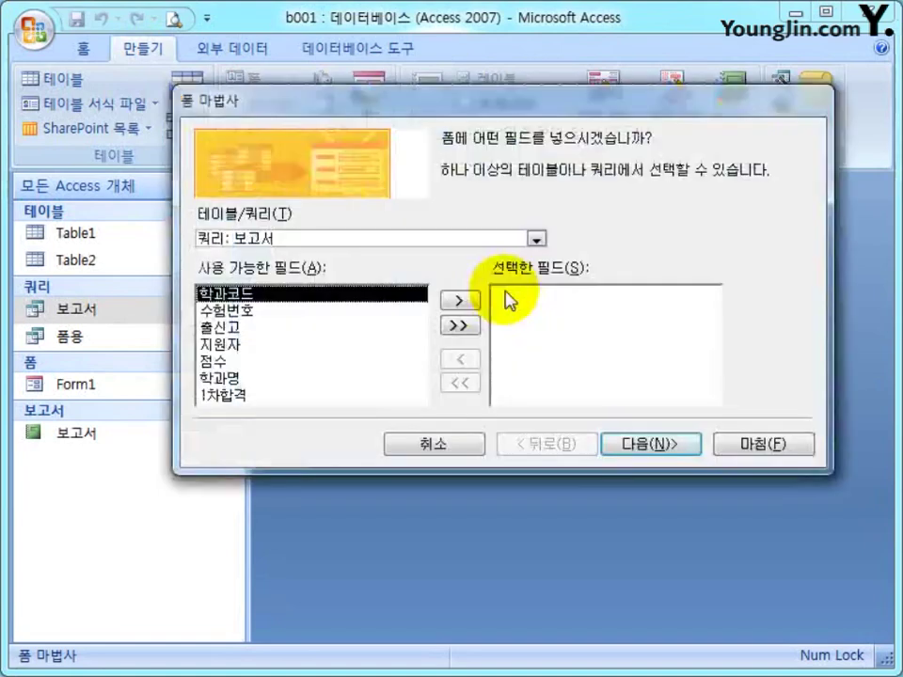
pyautogui.click(536, 239)
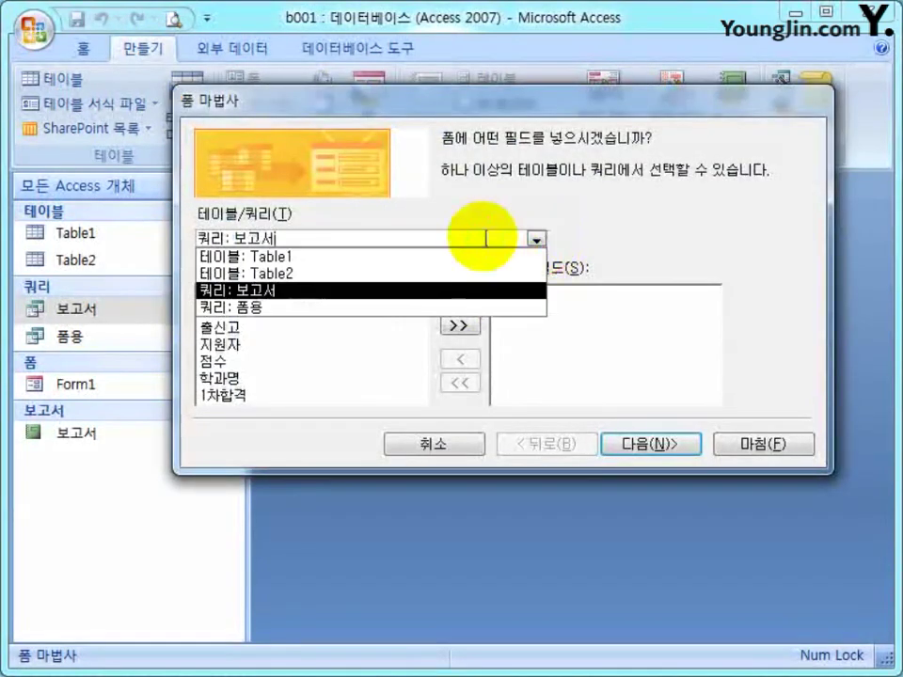
pyautogui.click(271, 310)
pyautogui.click(537, 239)
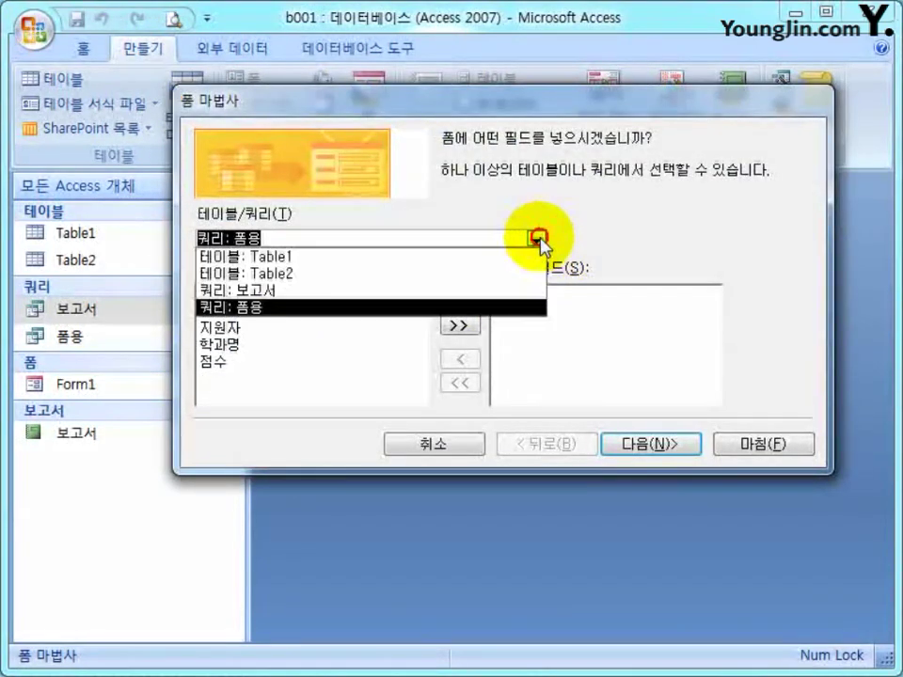
pyautogui.click(386, 288)
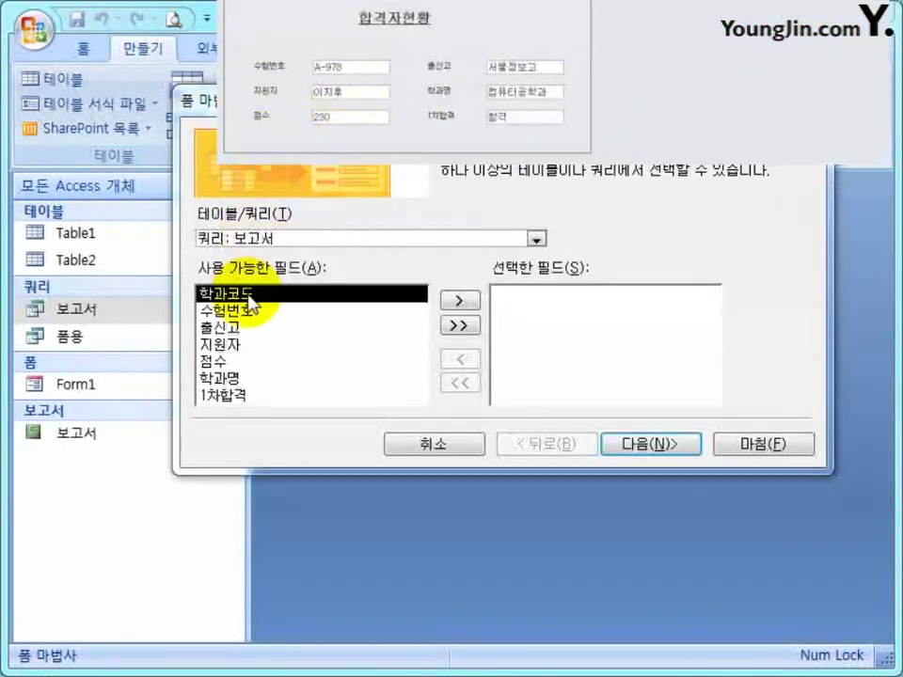
# - Add the fields 수험번호, 지원자, 점수, 출신고, 학과명 and 1차합격, in that order, to the new form
pyautogui.doubleClick(245, 313)
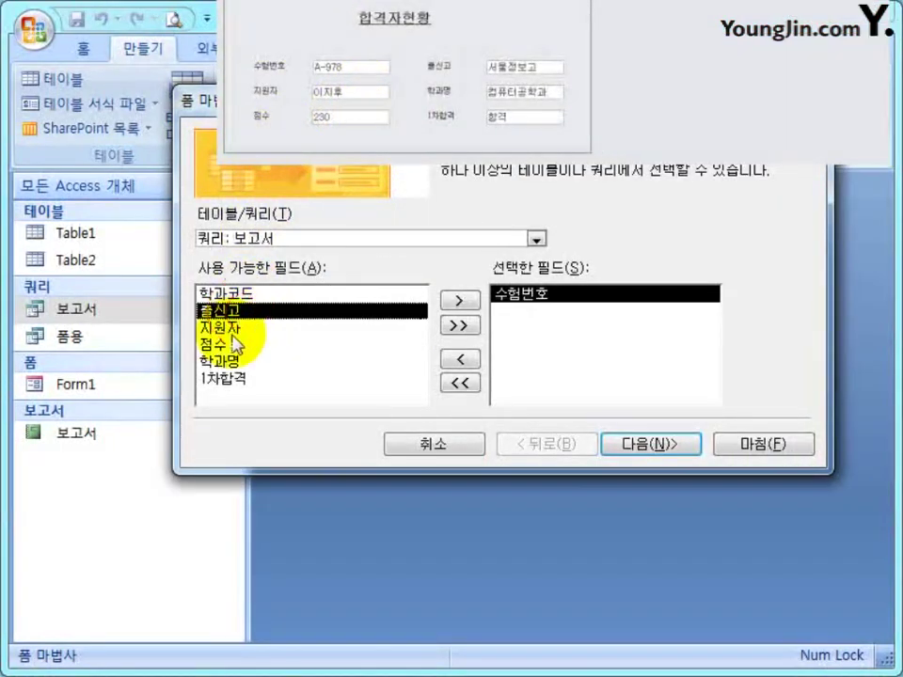
pyautogui.doubleClick(232, 328)
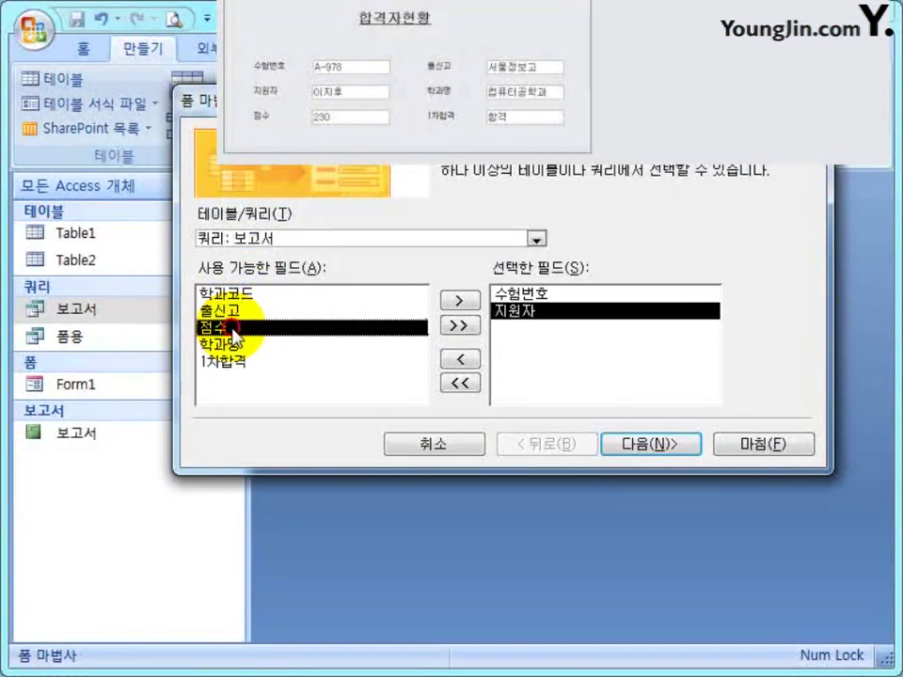
pyautogui.doubleClick(233, 329)
pyautogui.doubleClick(235, 311)
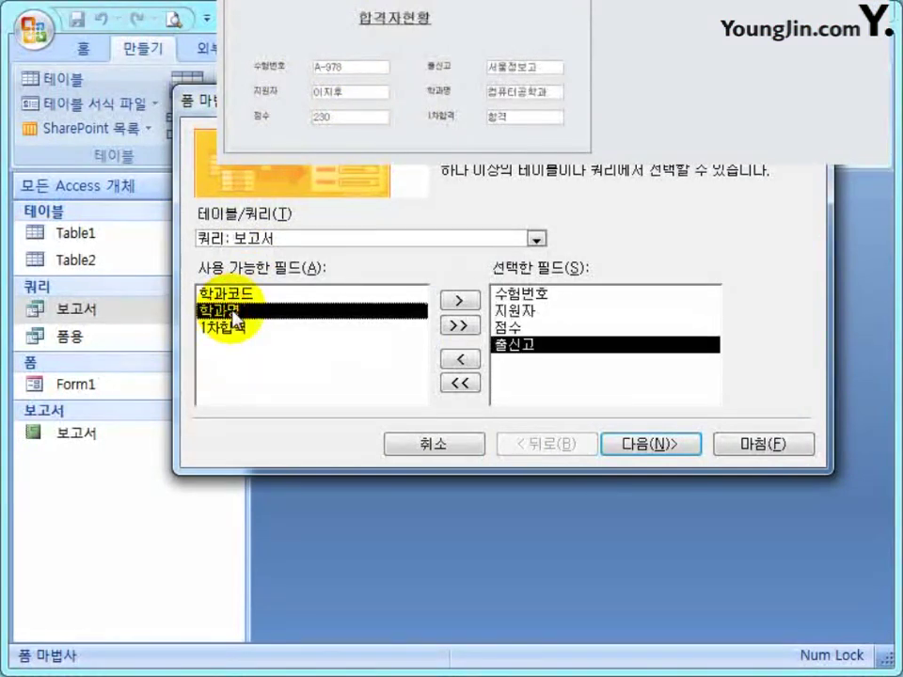
pyautogui.doubleClick(233, 312)
pyautogui.doubleClick(236, 311)
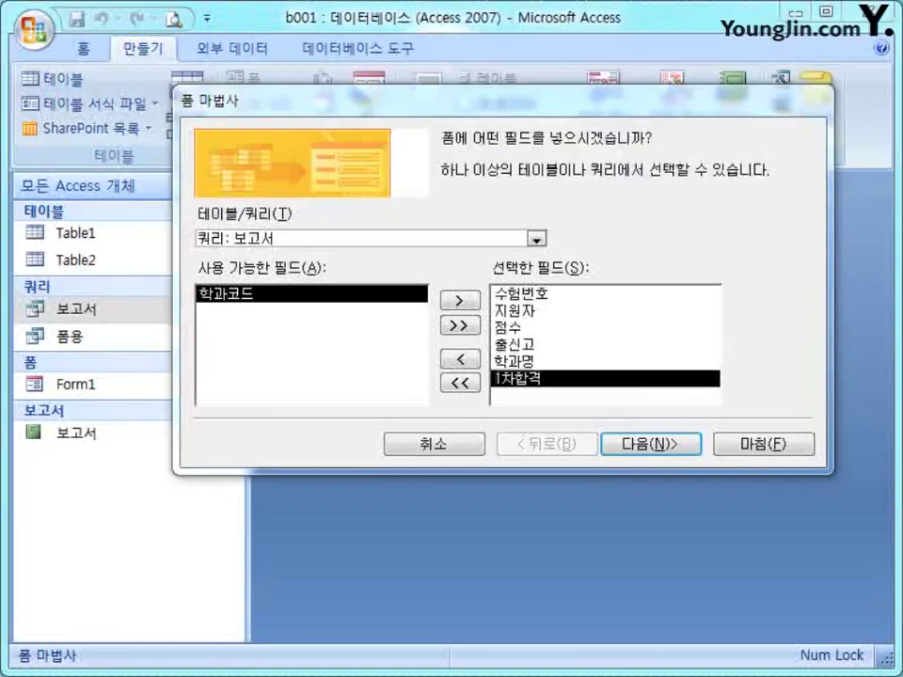
# - Finish the form with the columnar layout, the Access 2003 style and the title 보고서
pyautogui.click(666, 446)
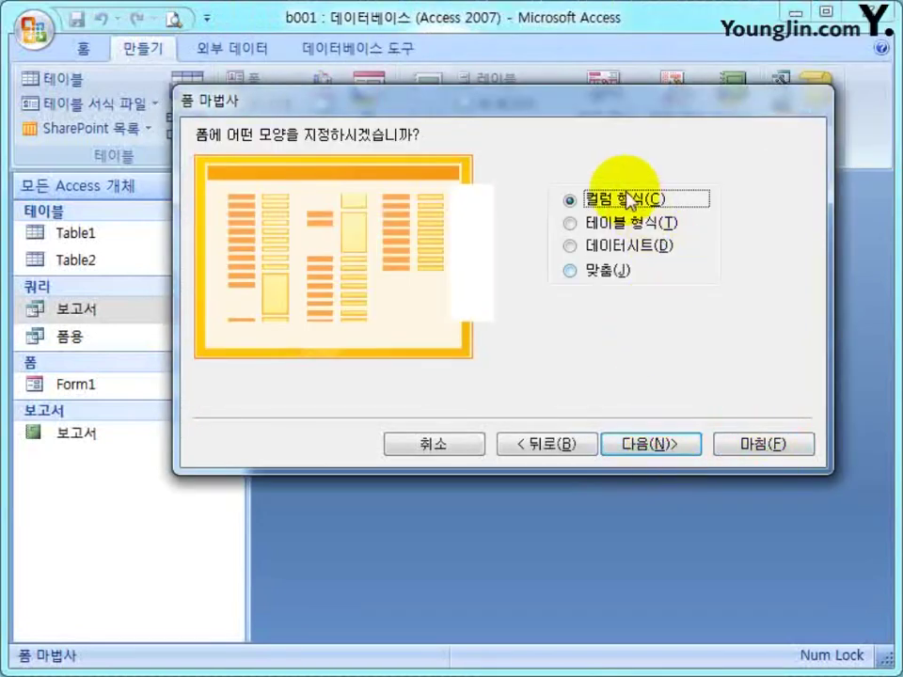
pyautogui.click(663, 445)
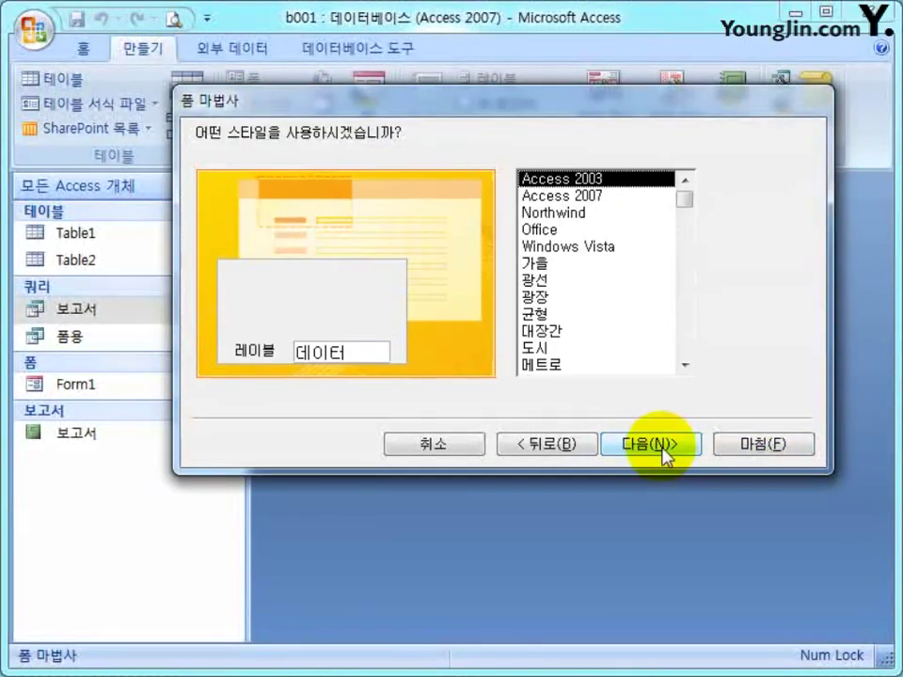
pyautogui.click(647, 447)
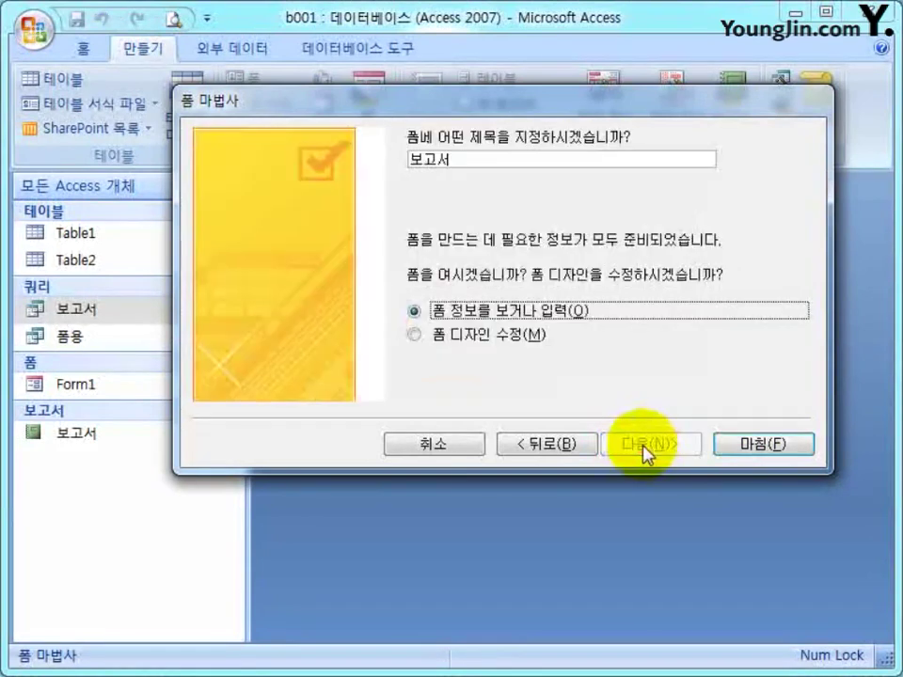
pyautogui.click(733, 450)
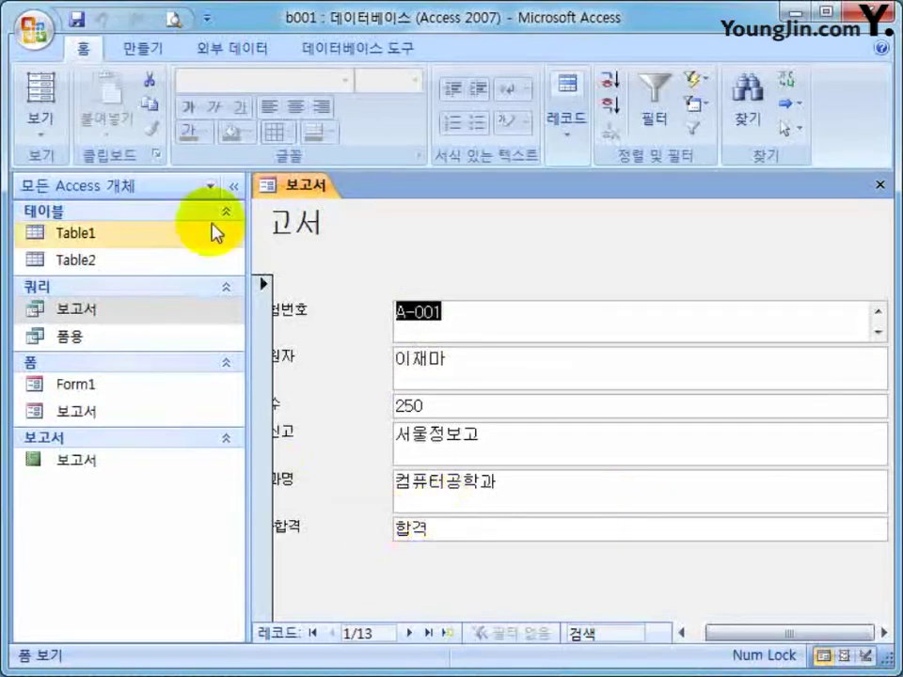
# - Collapse the navigation pane, switch the 보고서 form to design view and close the field list
pyautogui.click(235, 186)
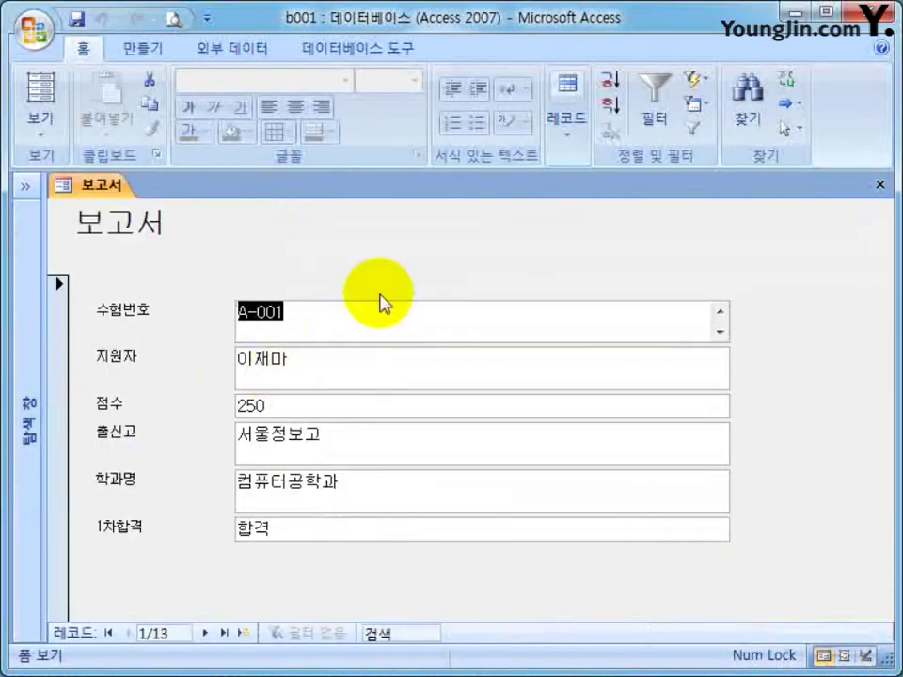
pyautogui.rightClick(395, 236)
pyautogui.click(469, 312)
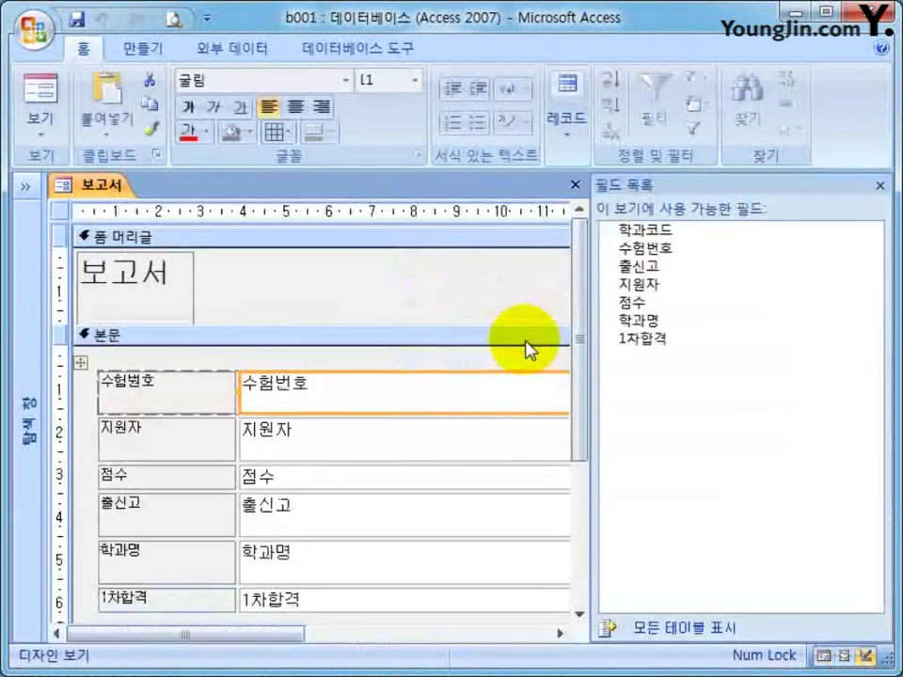
pyautogui.click(880, 186)
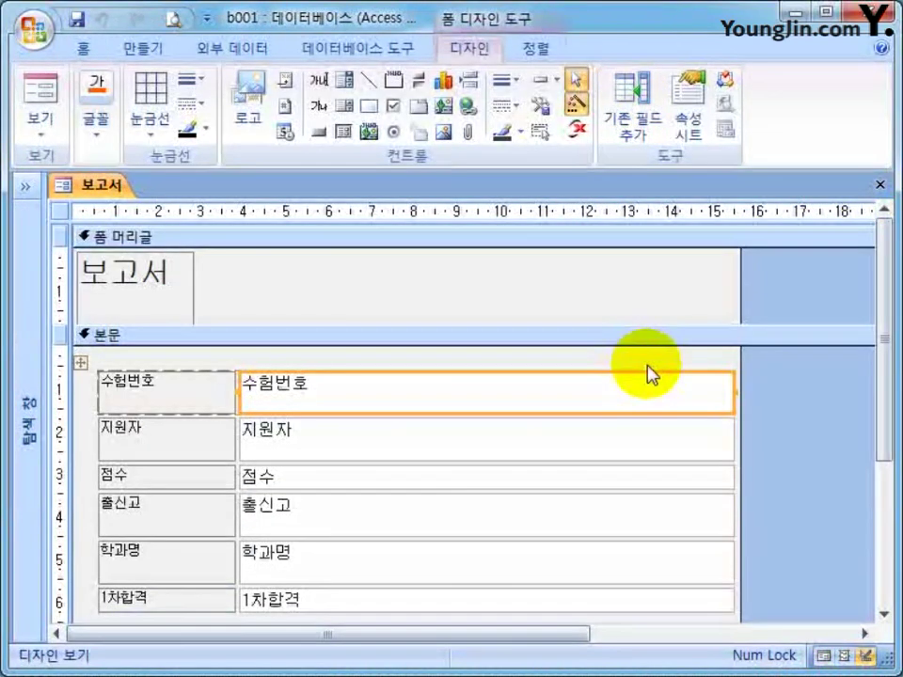
pyautogui.click(172, 299)
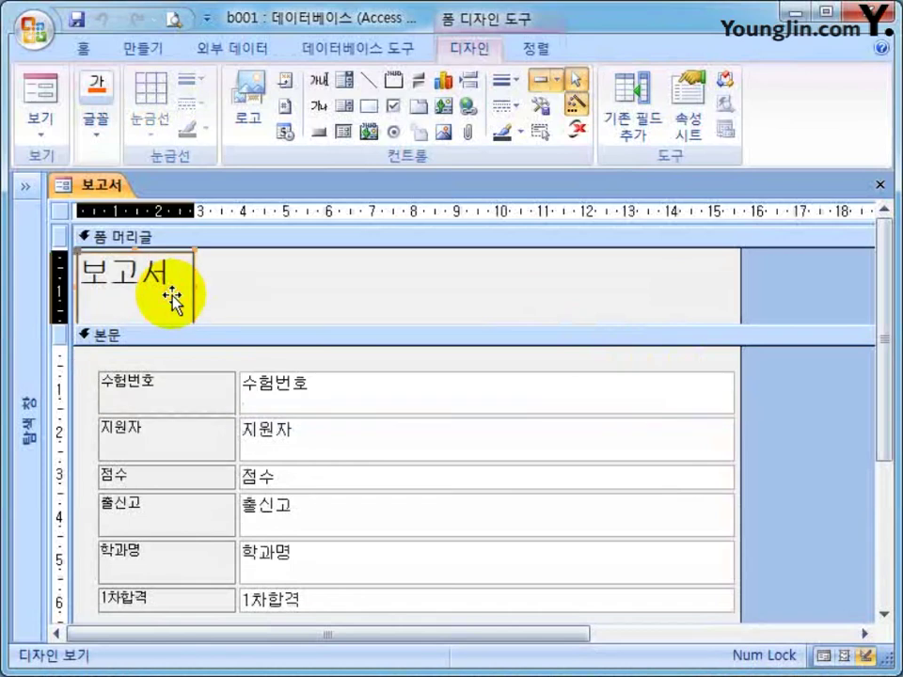
pyautogui.moveTo(172, 299); pyautogui.dragTo(198, 363)
pyautogui.moveTo(215, 323)
pyautogui.mouseDown()
pyautogui.moveTo(214, 289)
pyautogui.moveTo(226, 404)
pyautogui.moveTo(224, 306)
pyautogui.mouseUp()
pyautogui.hotkey('ctrl', 'z')
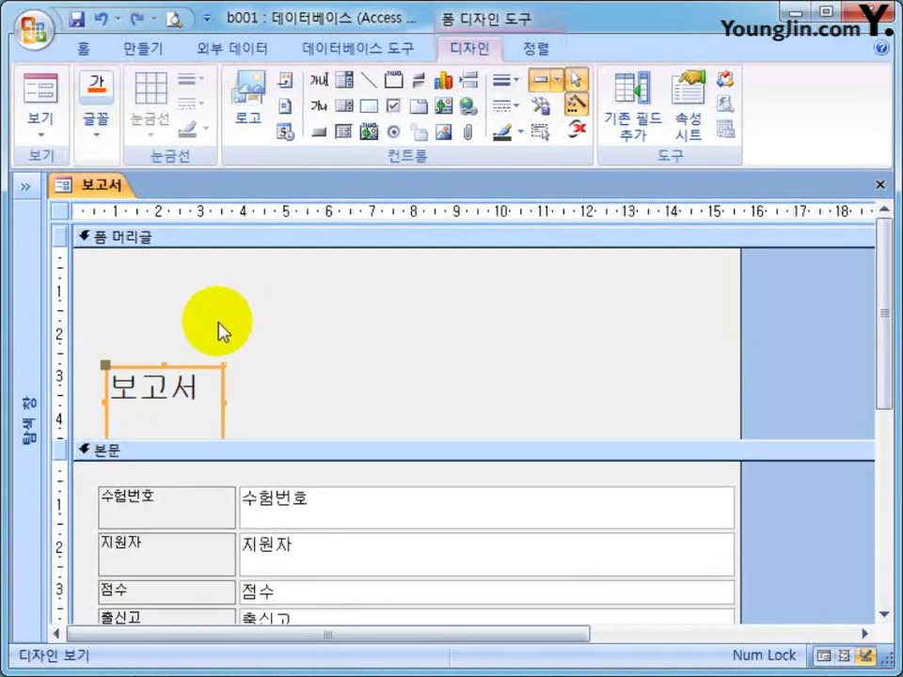
pyautogui.hotkey('ctrl', 'z')
# - Move the 보고서 title label from the form header into the detail section and collapse the header to zero height
pyautogui.click(188, 278)
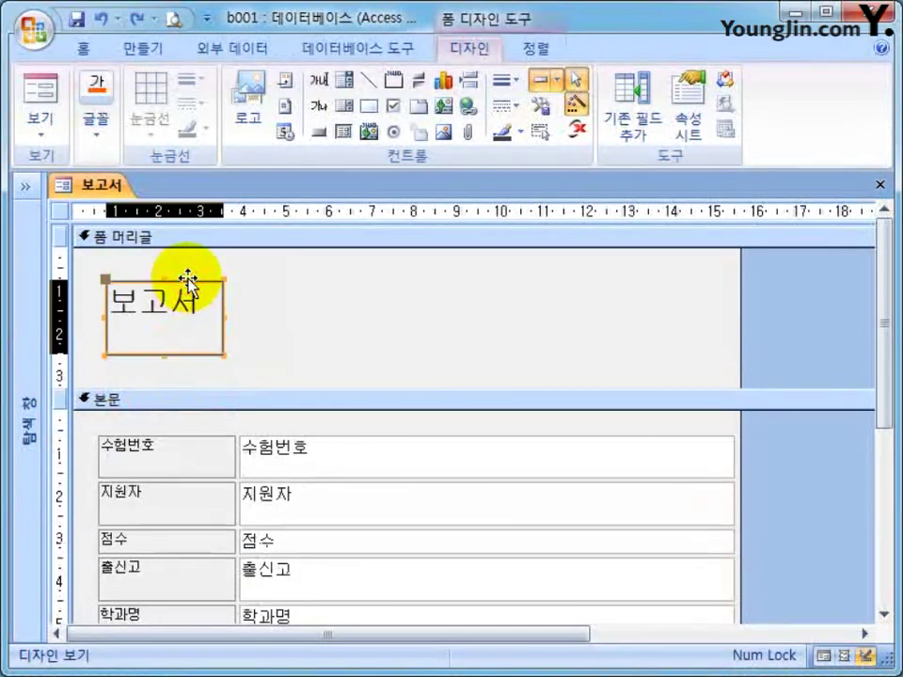
pyautogui.moveTo(198, 483); pyautogui.dragTo(161, 424)
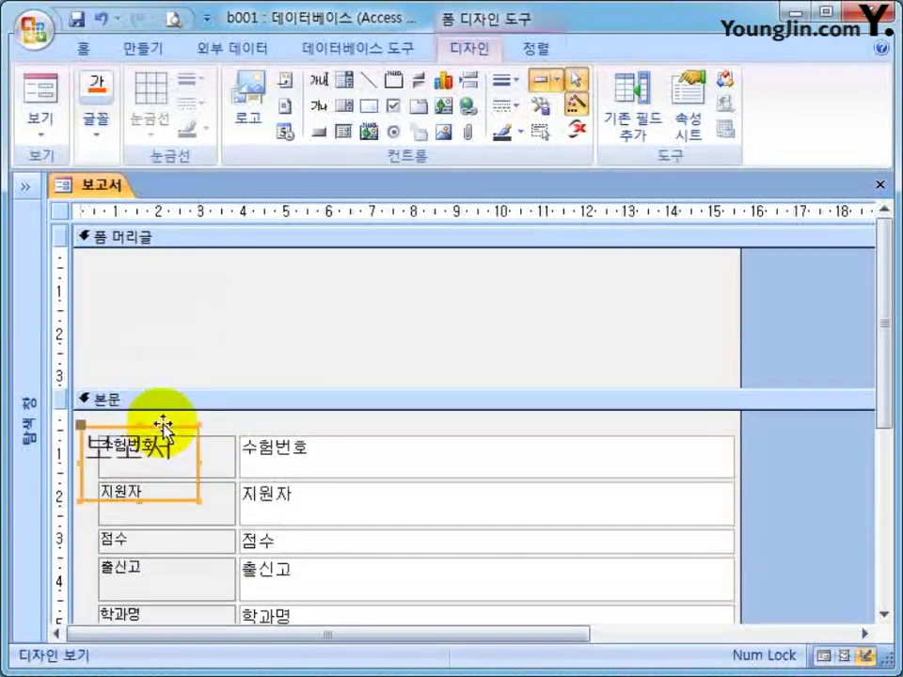
pyautogui.moveTo(294, 390); pyautogui.dragTo(298, 216)
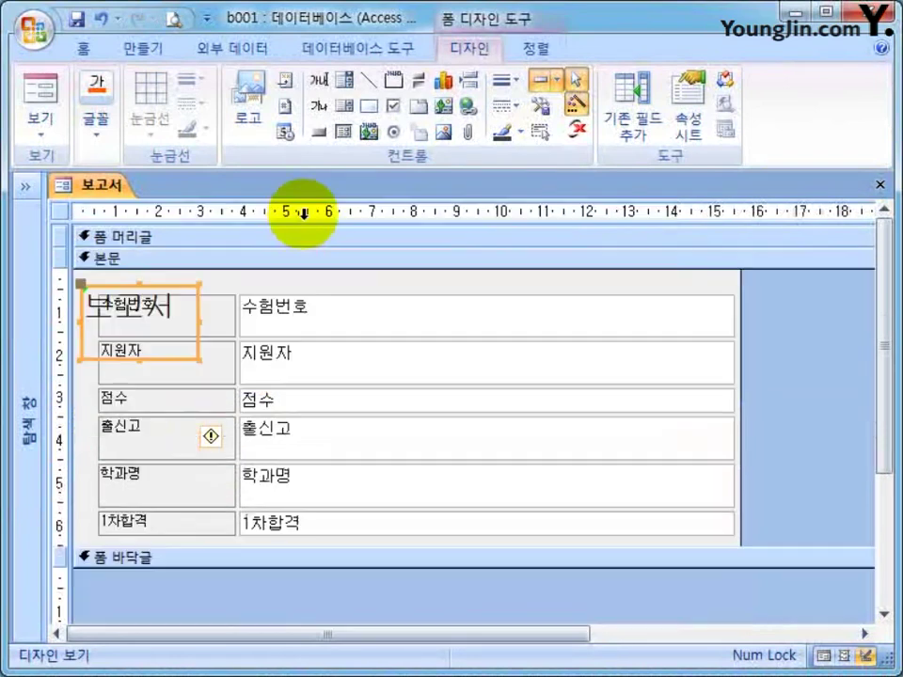
# - Select the whole block of field controls in the detail section and move it down below the 보고서 title label
pyautogui.moveTo(739, 278); pyautogui.dragTo(215, 534)
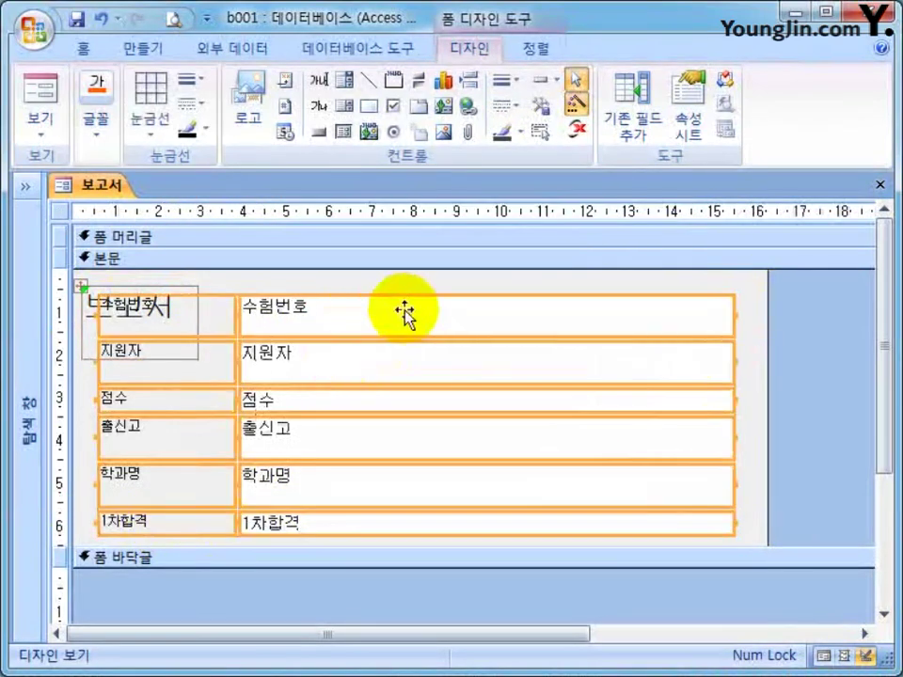
pyautogui.moveTo(412, 329); pyautogui.dragTo(413, 460)
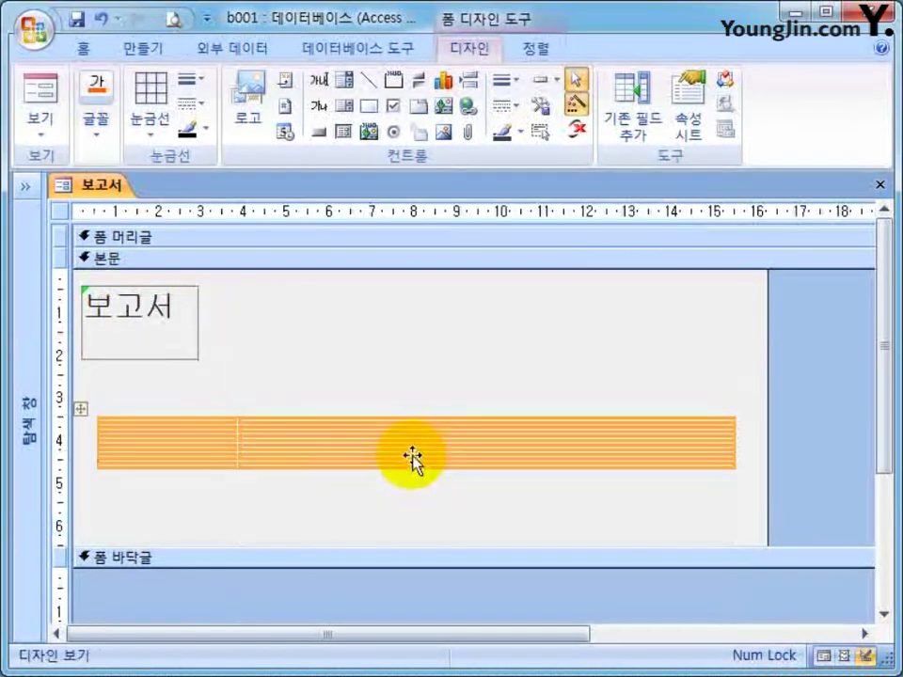
pyautogui.hotkey('ctrl', 'z')
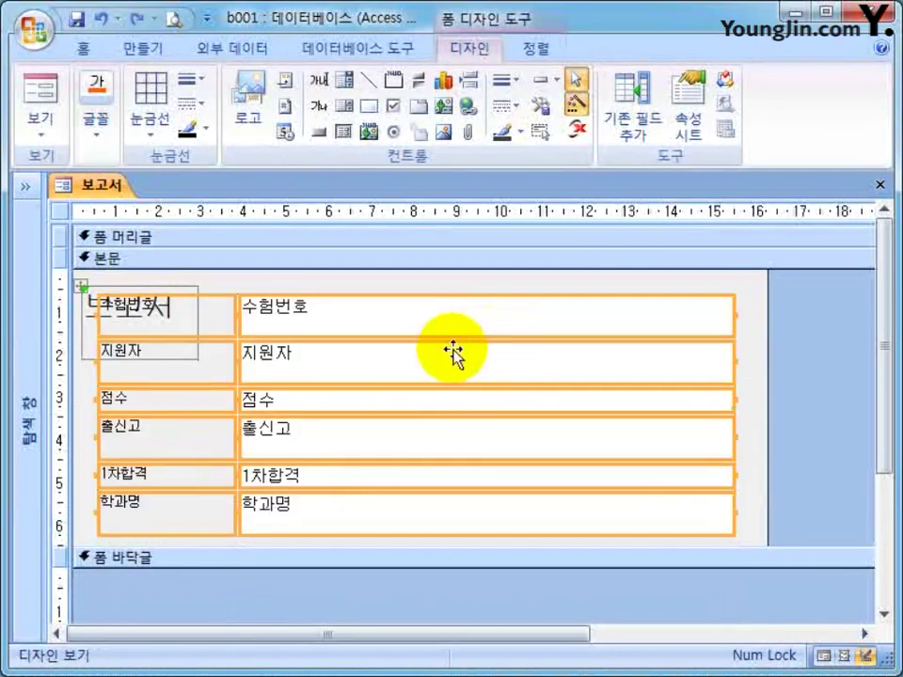
pyautogui.click(405, 303)
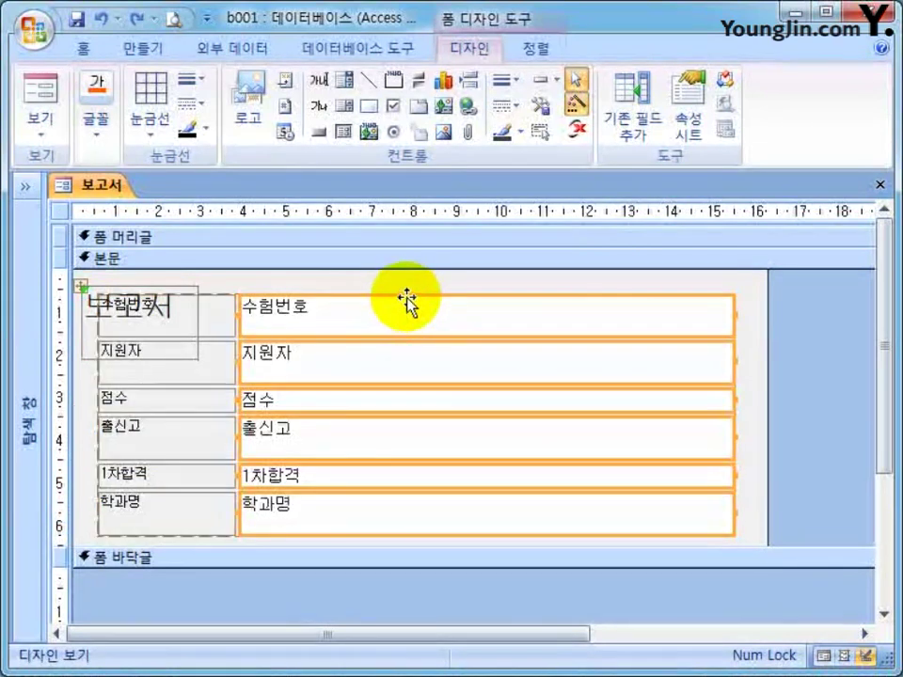
pyautogui.moveTo(406, 303); pyautogui.dragTo(413, 399)
# - Move the 보고서 title label about 1.6 cm to the right and change its text to 합격자 현황
pyautogui.click(169, 342)
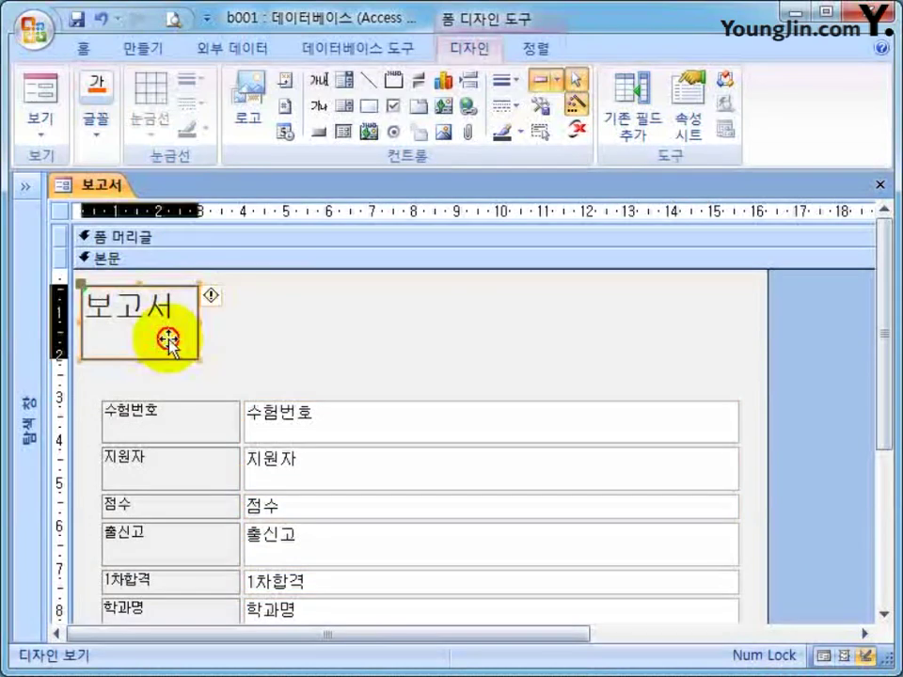
pyautogui.moveTo(170, 342); pyautogui.dragTo(100, 302)
pyautogui.click(244, 312)
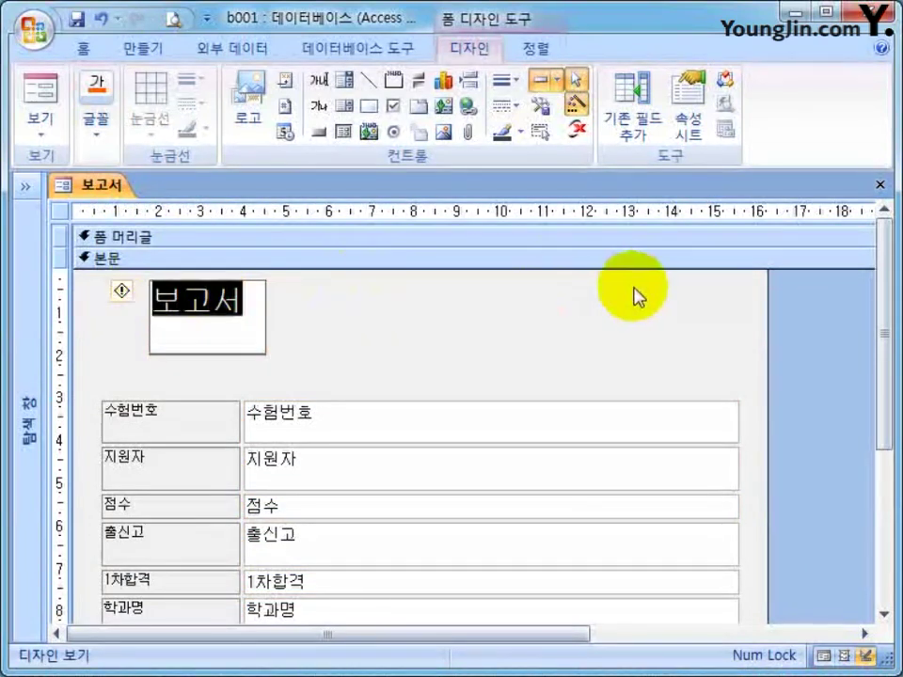
pyautogui.write('gkq')
pyautogui.press('BackSpace')
pyautogui.press('BackSpace')
pyautogui.press('BackSpace')
pyautogui.press('Hangul')
pyautogui.write('합격자 현황')
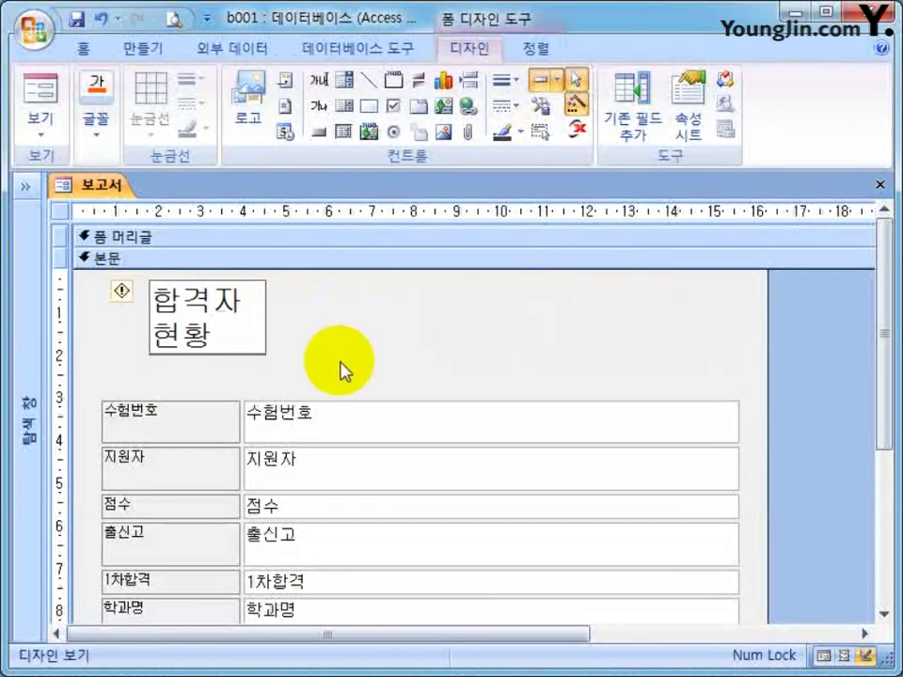
pyautogui.click(340, 367)
# - Widen the 합격자 현황 label to about 9.7 cm and center its text
pyautogui.click(261, 318)
pyautogui.moveTo(262, 316); pyautogui.dragTo(565, 316)
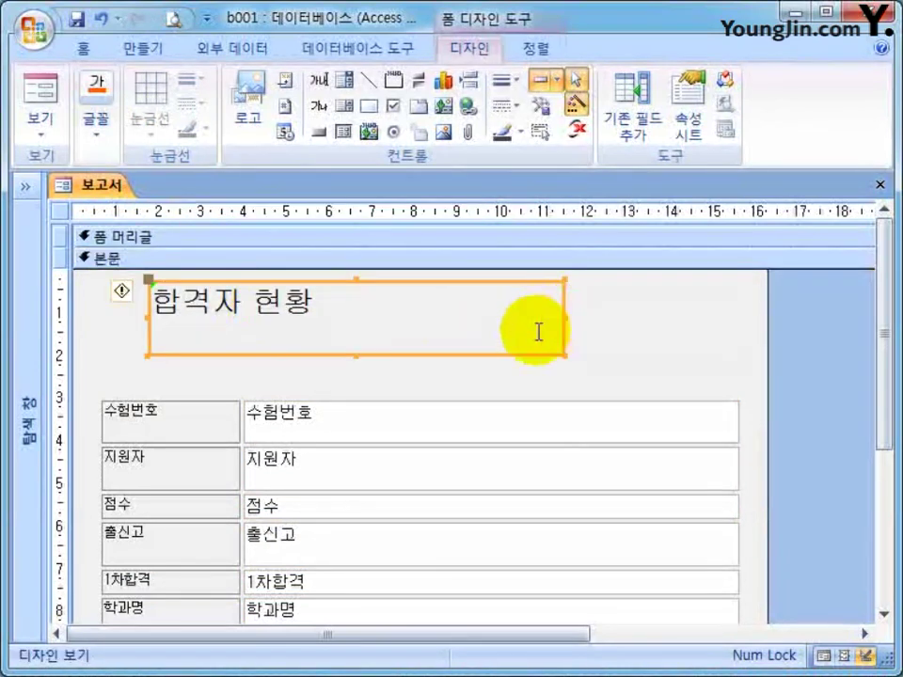
pyautogui.click(84, 48)
pyautogui.click(309, 107)
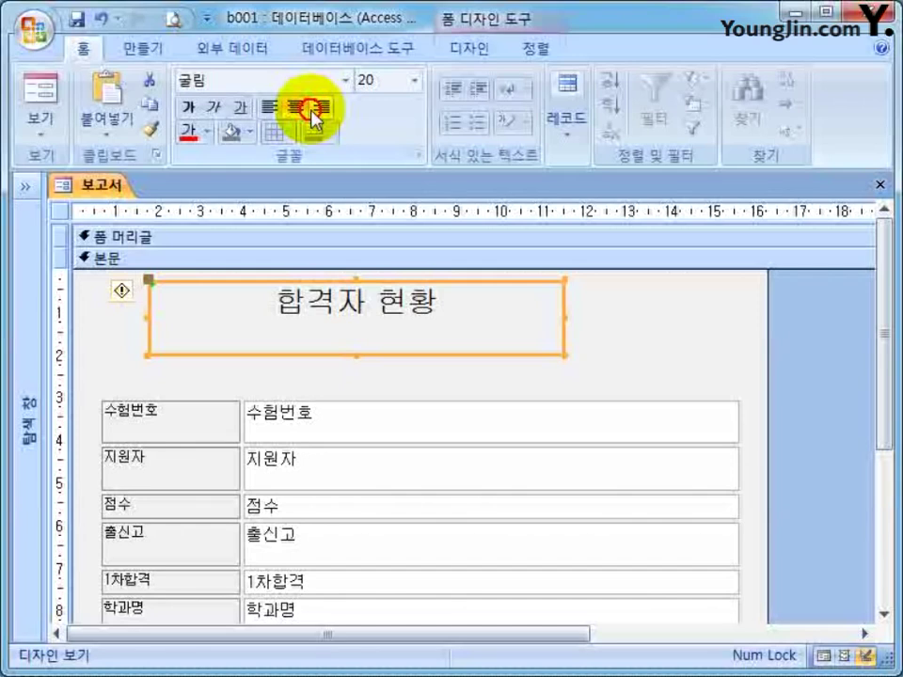
# - Fit the 합격자 현황 label to its text, widen it to about 5.5 cm and nudge it right to center it over the form
pyautogui.doubleClick(566, 362)
pyautogui.moveTo(443, 302); pyautogui.dragTo(503, 298)
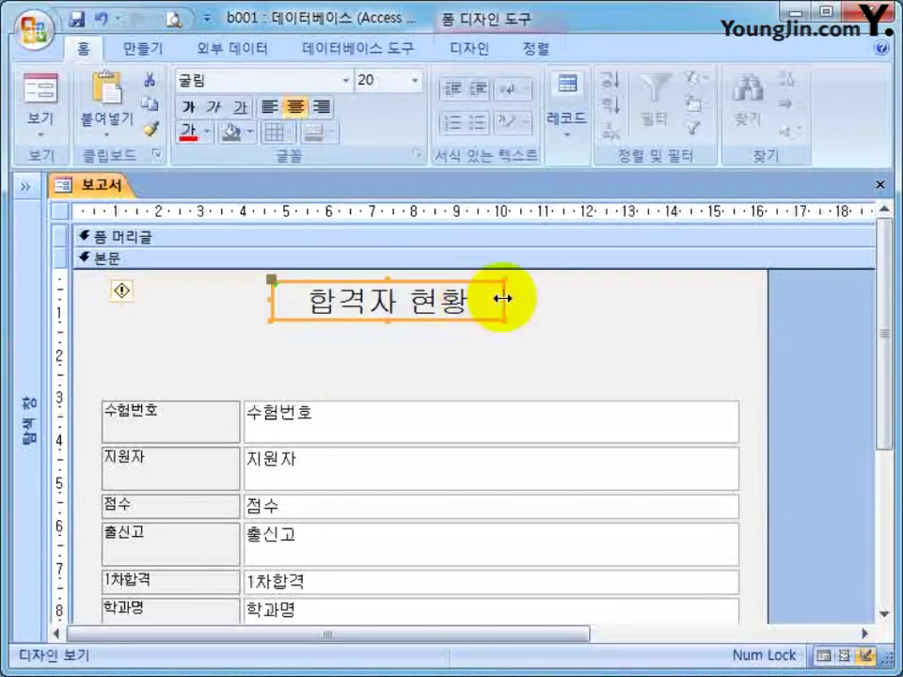
pyautogui.press('Right')
pyautogui.press('Right')
pyautogui.press('Right')
pyautogui.press('Right')
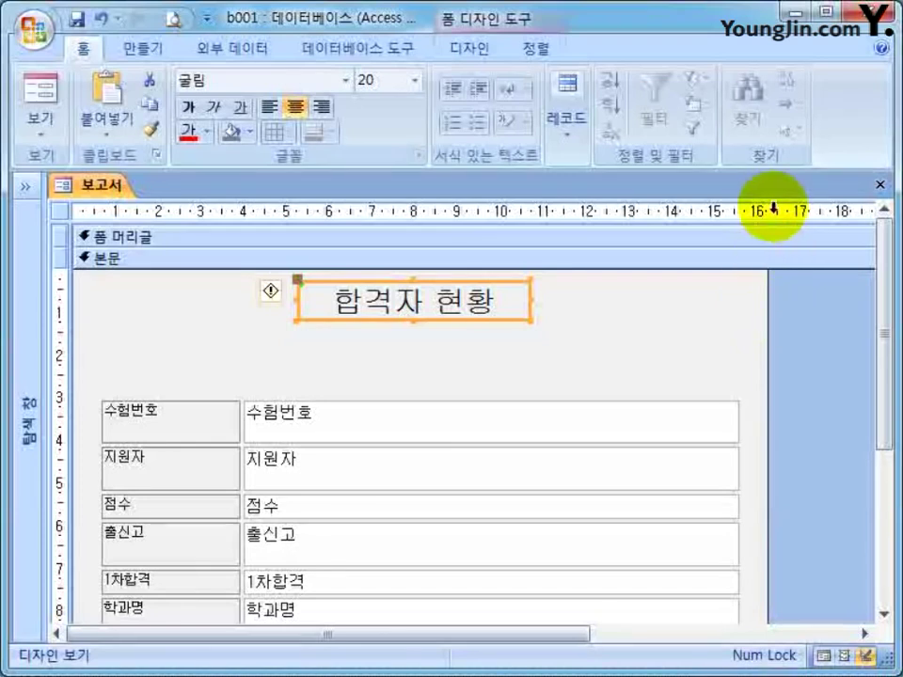
# - Narrow the form to about 16 cm and extend the detail section slightly below the 학과명 row
pyautogui.moveTo(766, 274); pyautogui.dragTo(758, 275)
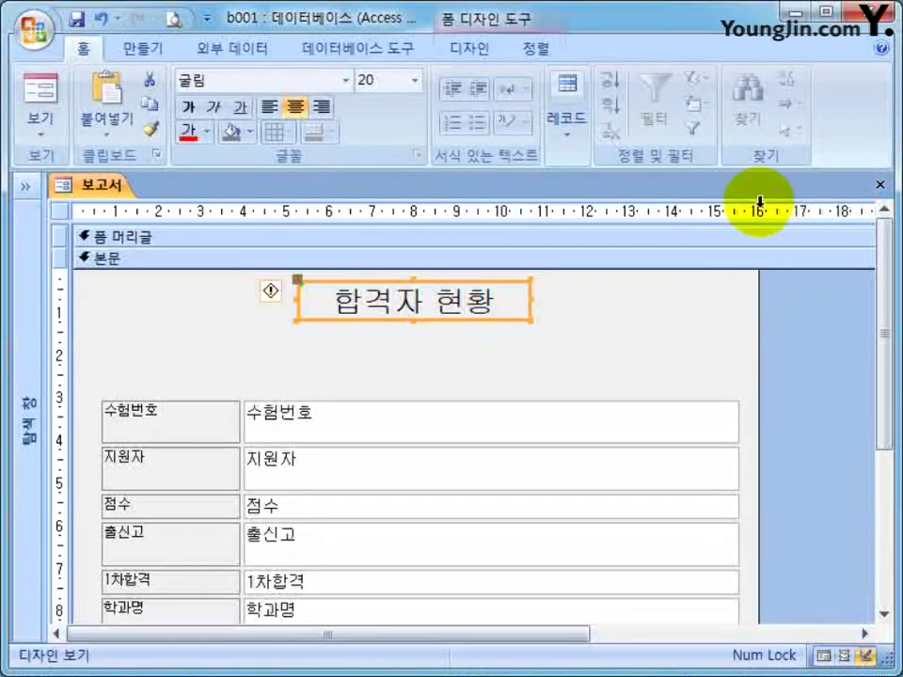
pyautogui.click(452, 334)
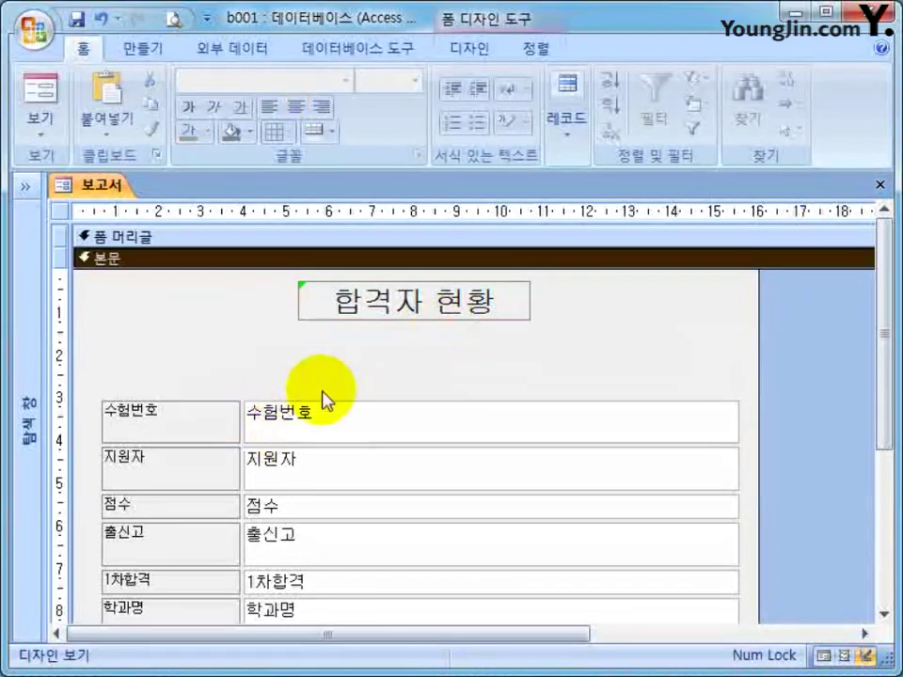
pyautogui.scroll(-3, 323, 400)
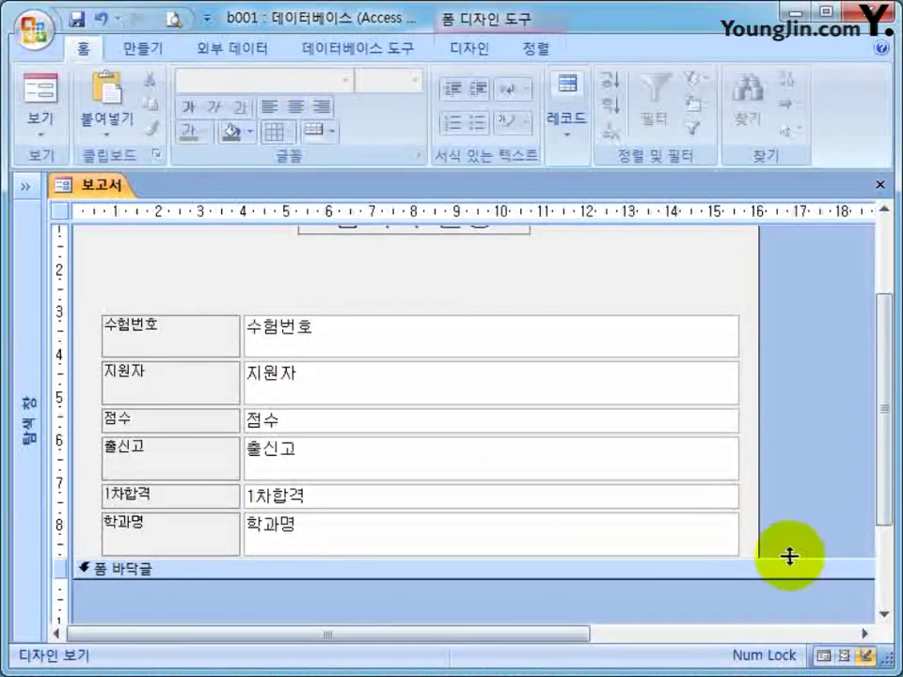
pyautogui.moveTo(788, 557); pyautogui.dragTo(789, 562)
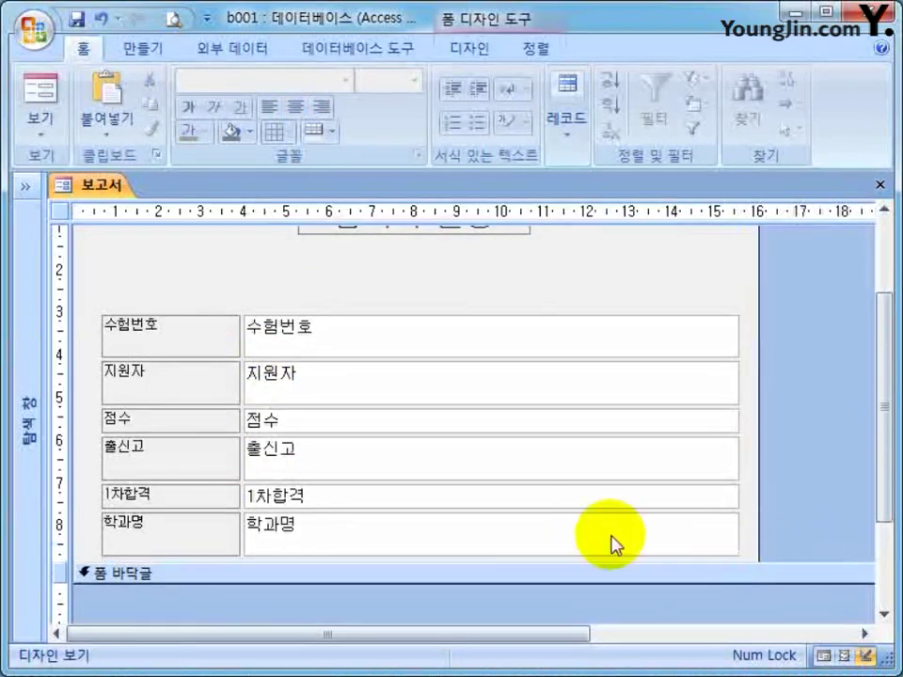
# - Select all field labels and text boxes in the detail section and remove their control layout
pyautogui.click(395, 341)
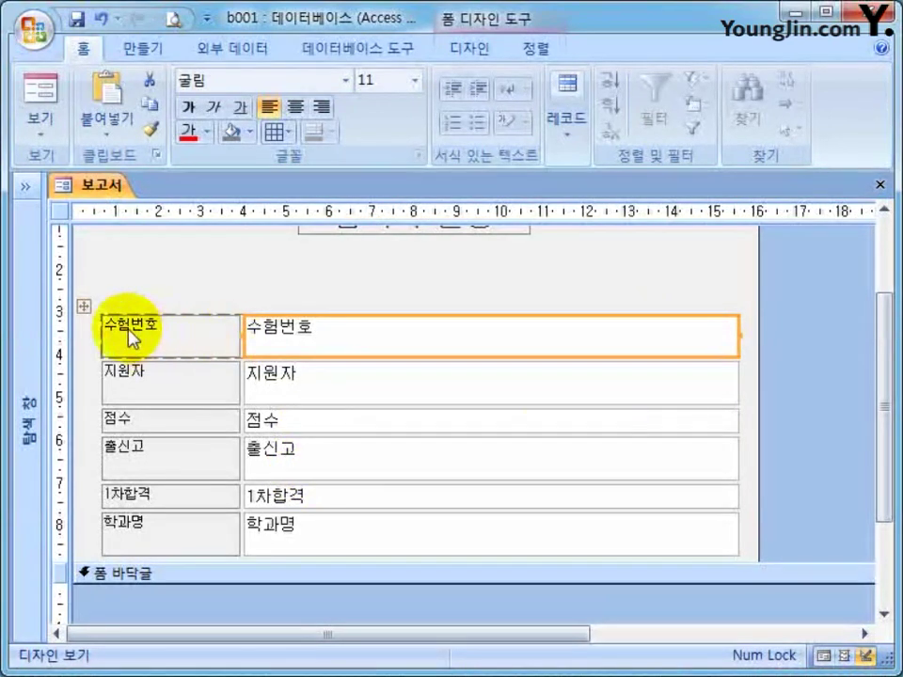
pyautogui.click(285, 292)
pyautogui.moveTo(565, 284); pyautogui.dragTo(150, 554)
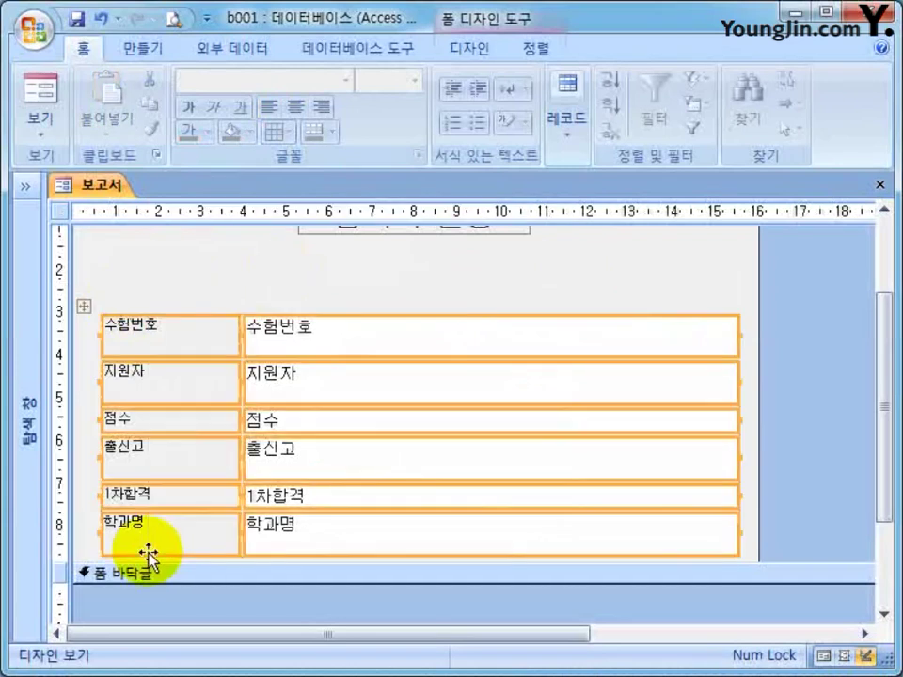
pyautogui.click(540, 49)
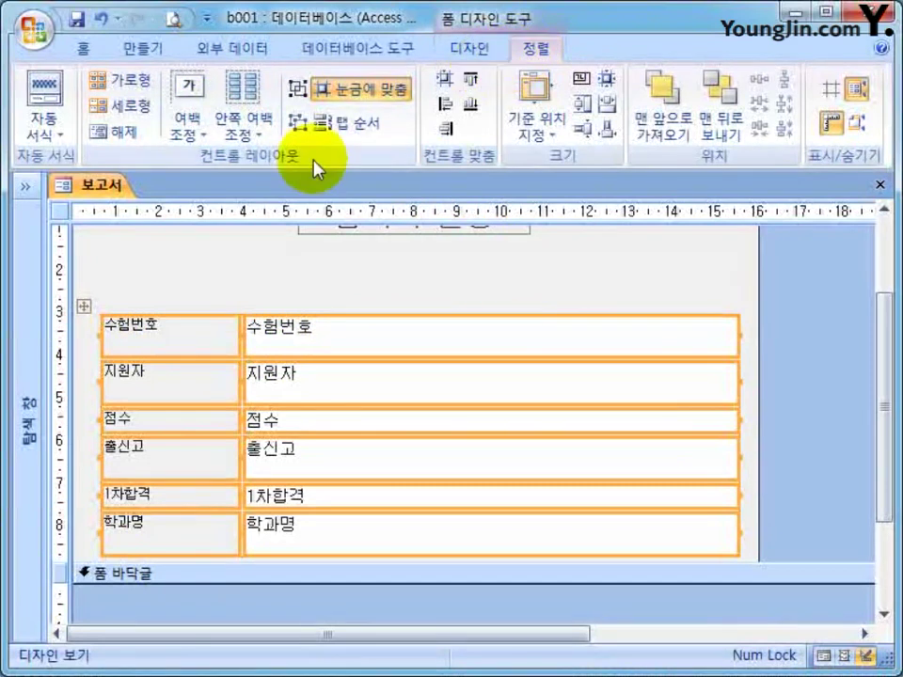
pyautogui.click(109, 135)
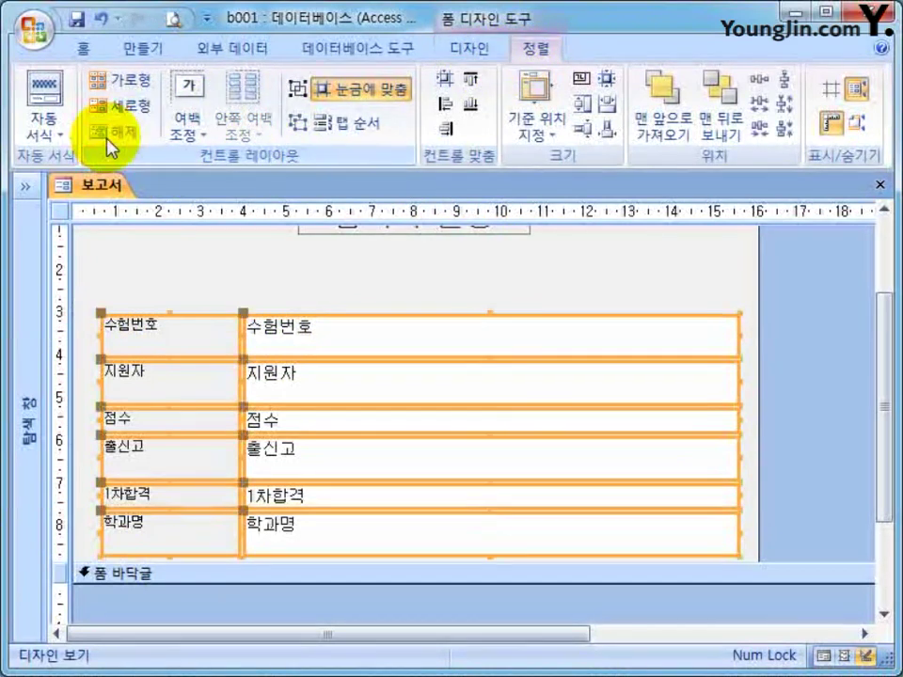
pyautogui.click(324, 293)
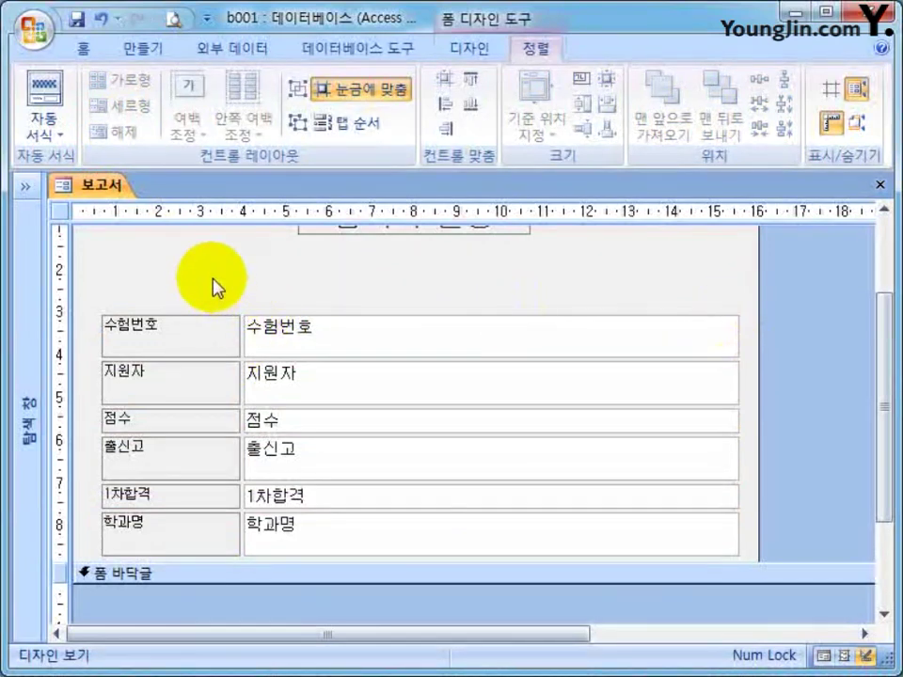
# - Shrink the 수험번호, 지원자 and 점수 labels to fit their text
pyautogui.moveTo(212, 280); pyautogui.dragTo(208, 349)
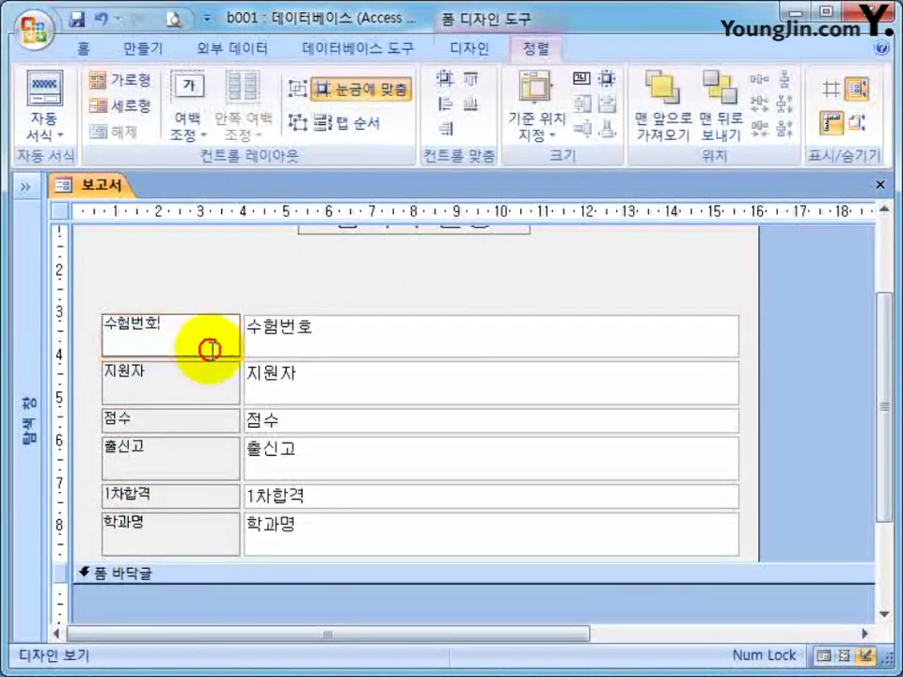
pyautogui.click(215, 316)
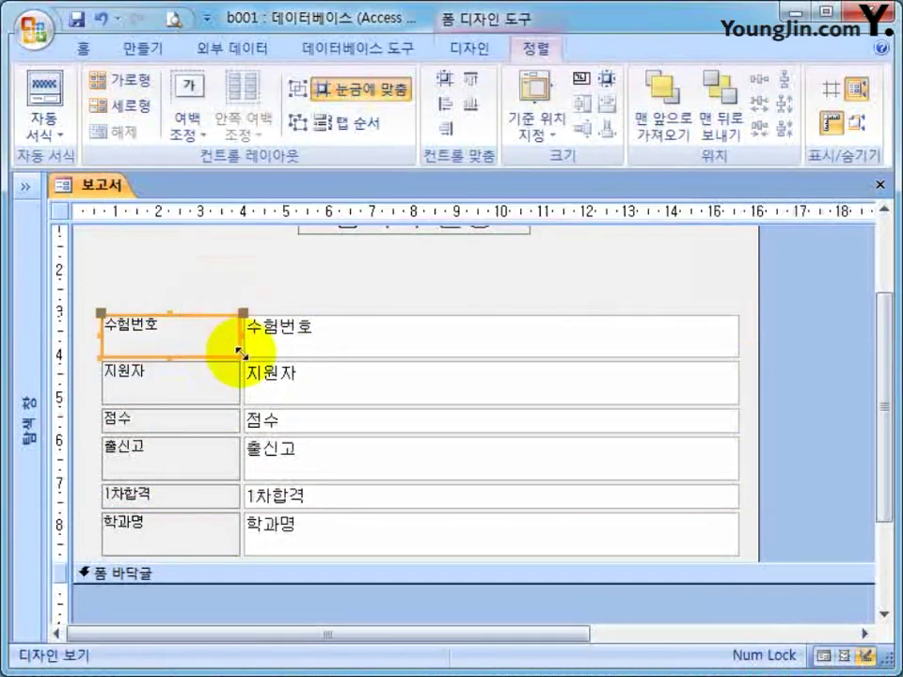
pyautogui.doubleClick(240, 356)
pyautogui.click(200, 369)
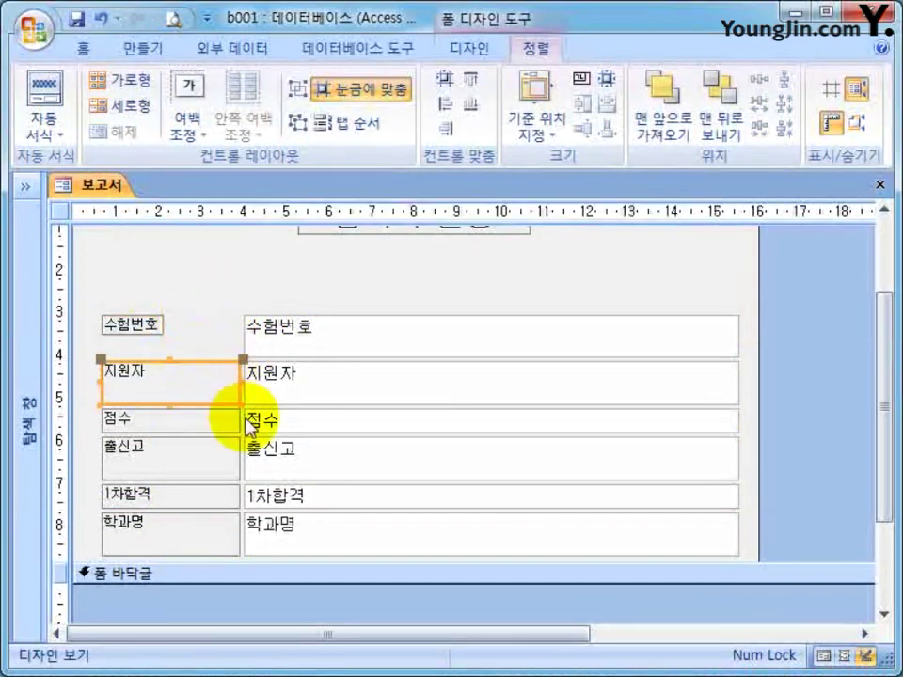
pyautogui.doubleClick(237, 404)
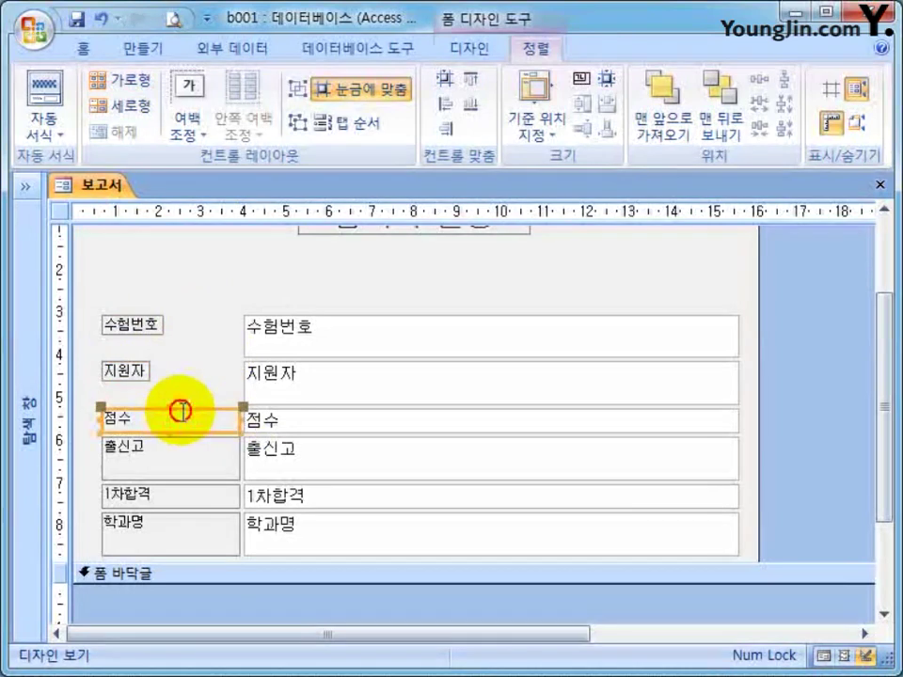
pyautogui.doubleClick(240, 429)
# - Shrink the 출신고, 1차합격 and 학과명 labels to fit their text
pyautogui.click(180, 444)
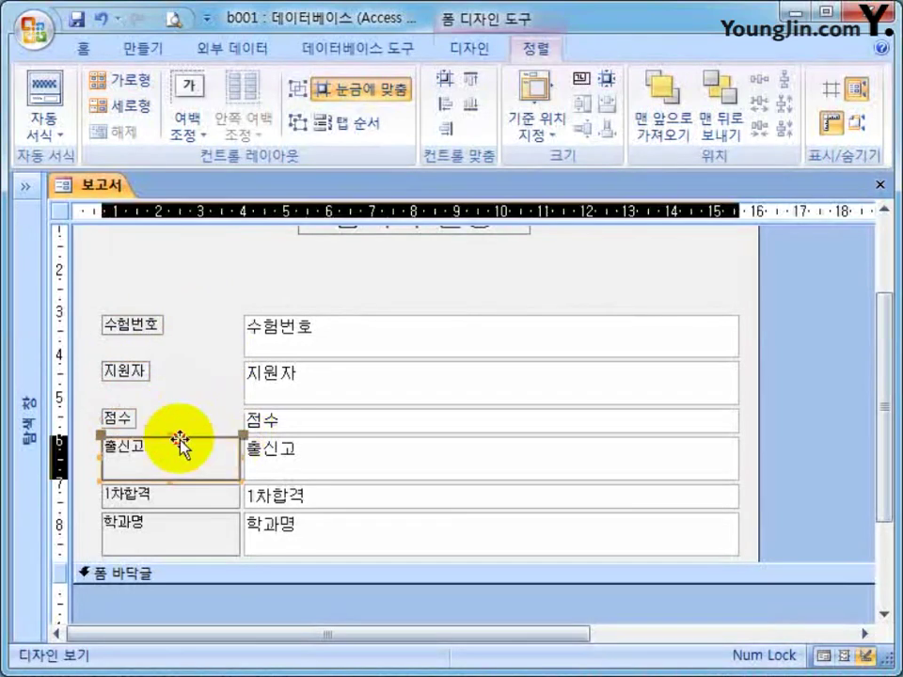
pyautogui.doubleClick(241, 477)
pyautogui.click(203, 490)
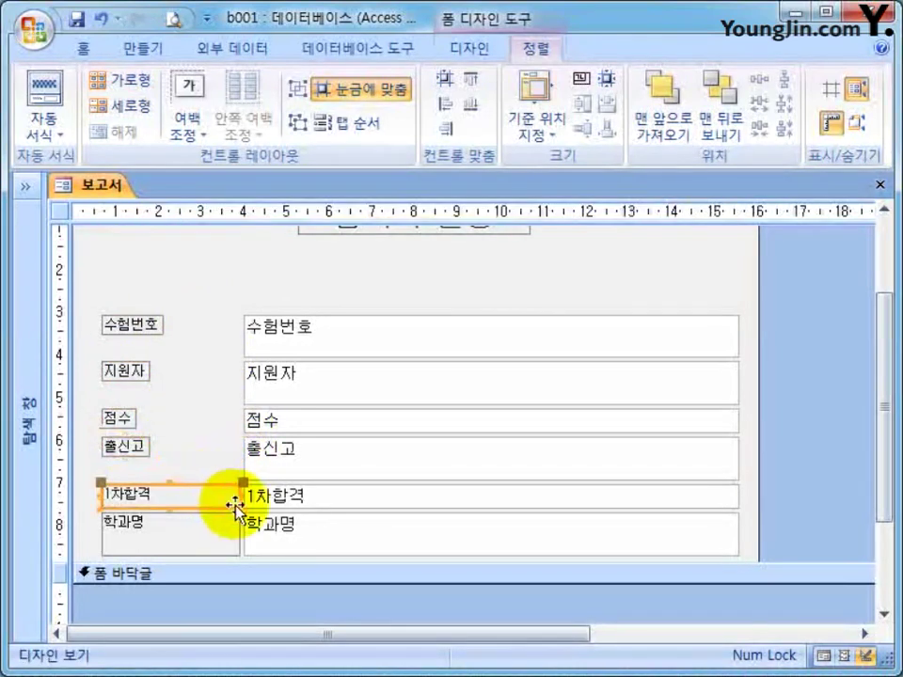
pyautogui.doubleClick(237, 505)
pyautogui.click(216, 520)
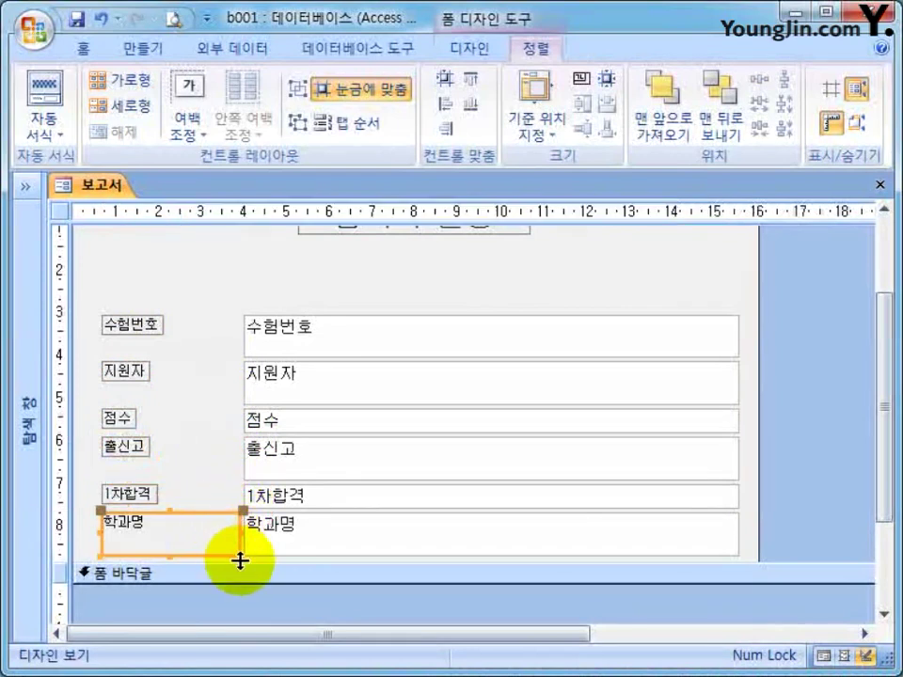
pyautogui.doubleClick(240, 559)
pyautogui.click(213, 466)
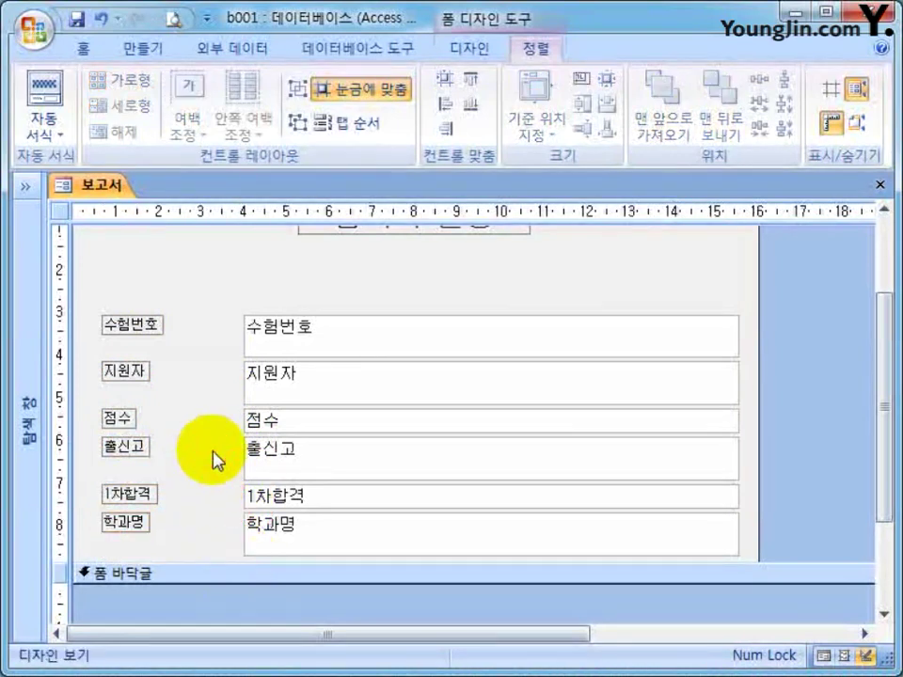
# - Resize the 수험번호, 지원자 and 점수 text boxes to about 2.3 cm wide and one line tall
pyautogui.click(714, 342)
pyautogui.moveTo(736, 355); pyautogui.dragTo(343, 339)
pyautogui.click(715, 395)
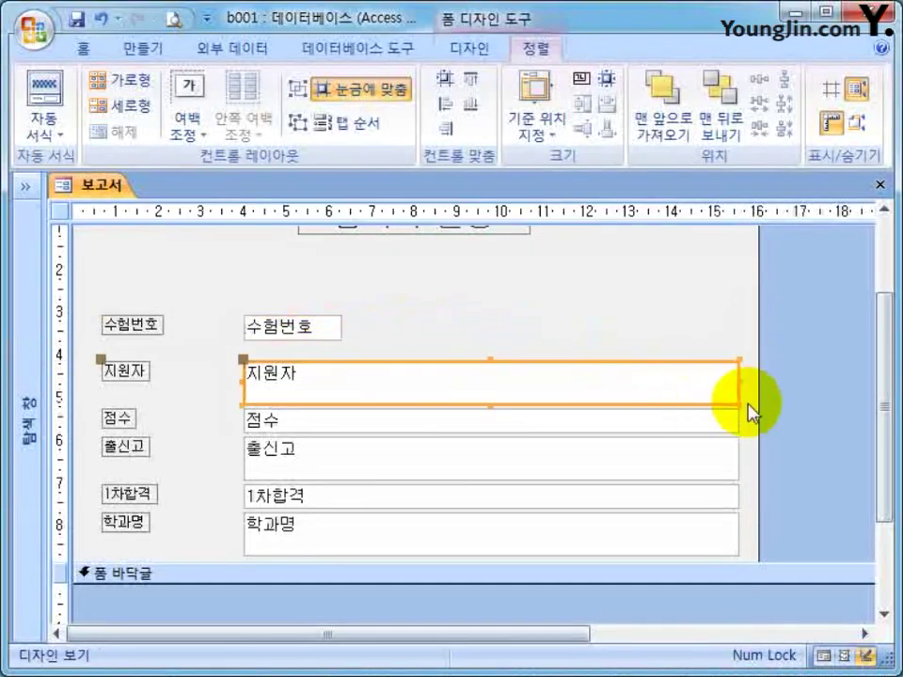
pyautogui.moveTo(739, 407); pyautogui.dragTo(340, 383)
pyautogui.click(715, 421)
pyautogui.moveTo(739, 433); pyautogui.dragTo(337, 425)
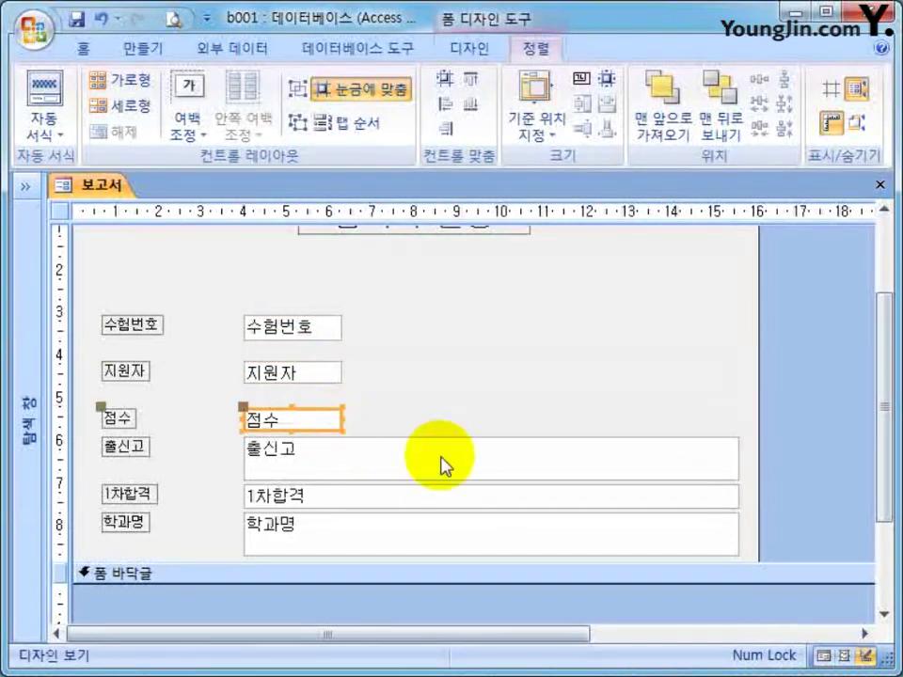
# - Resize the 출신고, 1차합격 and 학과명 text boxes to one line tall and about the same width as the boxes above
pyautogui.click(709, 461)
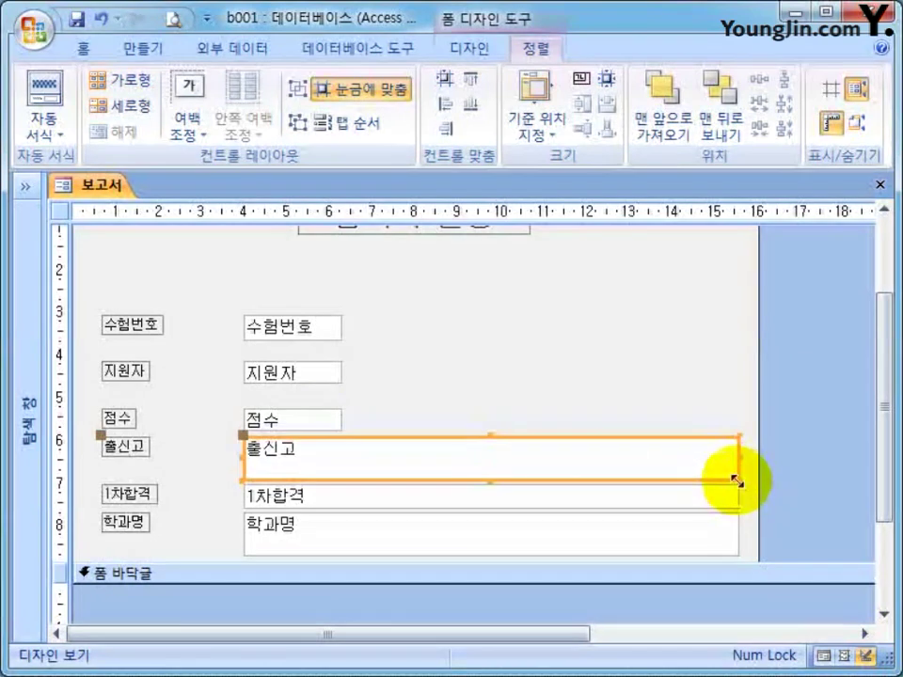
pyautogui.moveTo(736, 480); pyautogui.dragTo(342, 461)
pyautogui.click(675, 490)
pyautogui.moveTo(737, 507); pyautogui.dragTo(338, 506)
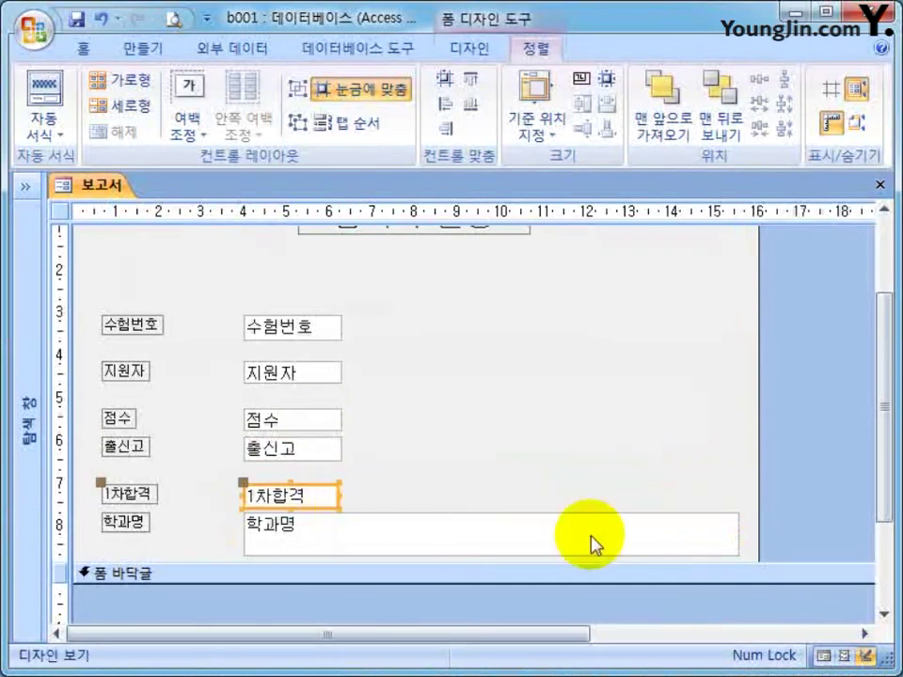
pyautogui.click(700, 550)
pyautogui.moveTo(738, 554); pyautogui.dragTo(338, 533)
pyautogui.click(423, 466)
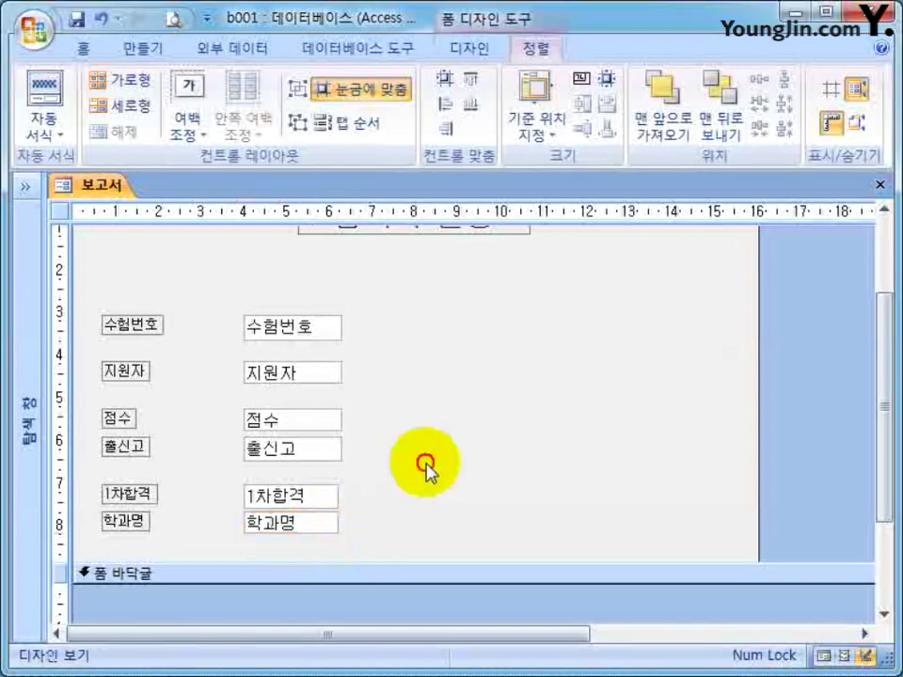